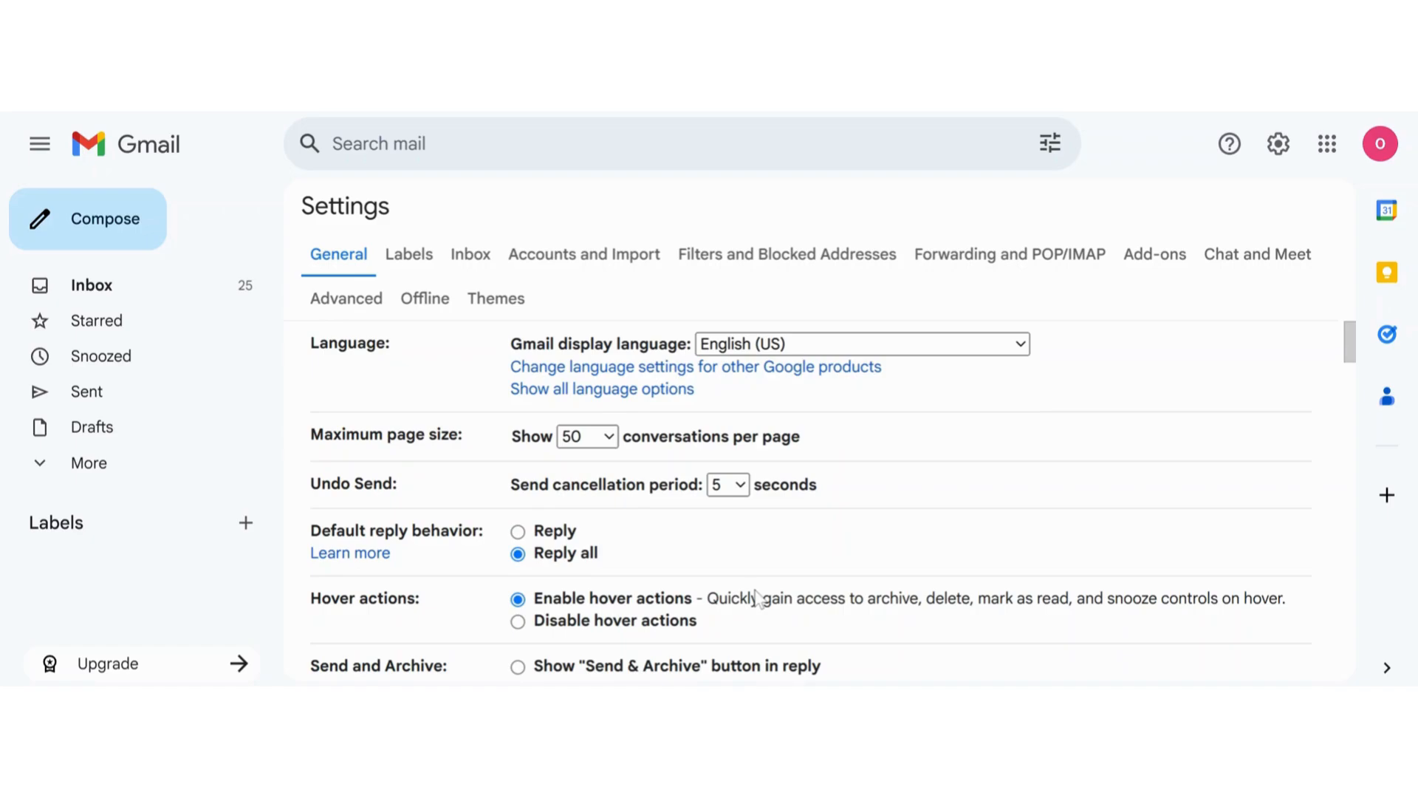
# Step: Set the Undo Send cancellation period to 30 seconds and save the settings changes
pyautogui.click(755, 590)
pyautogui.scroll(-1, 681, 521)
pyautogui.scroll(-15, 740, 539)
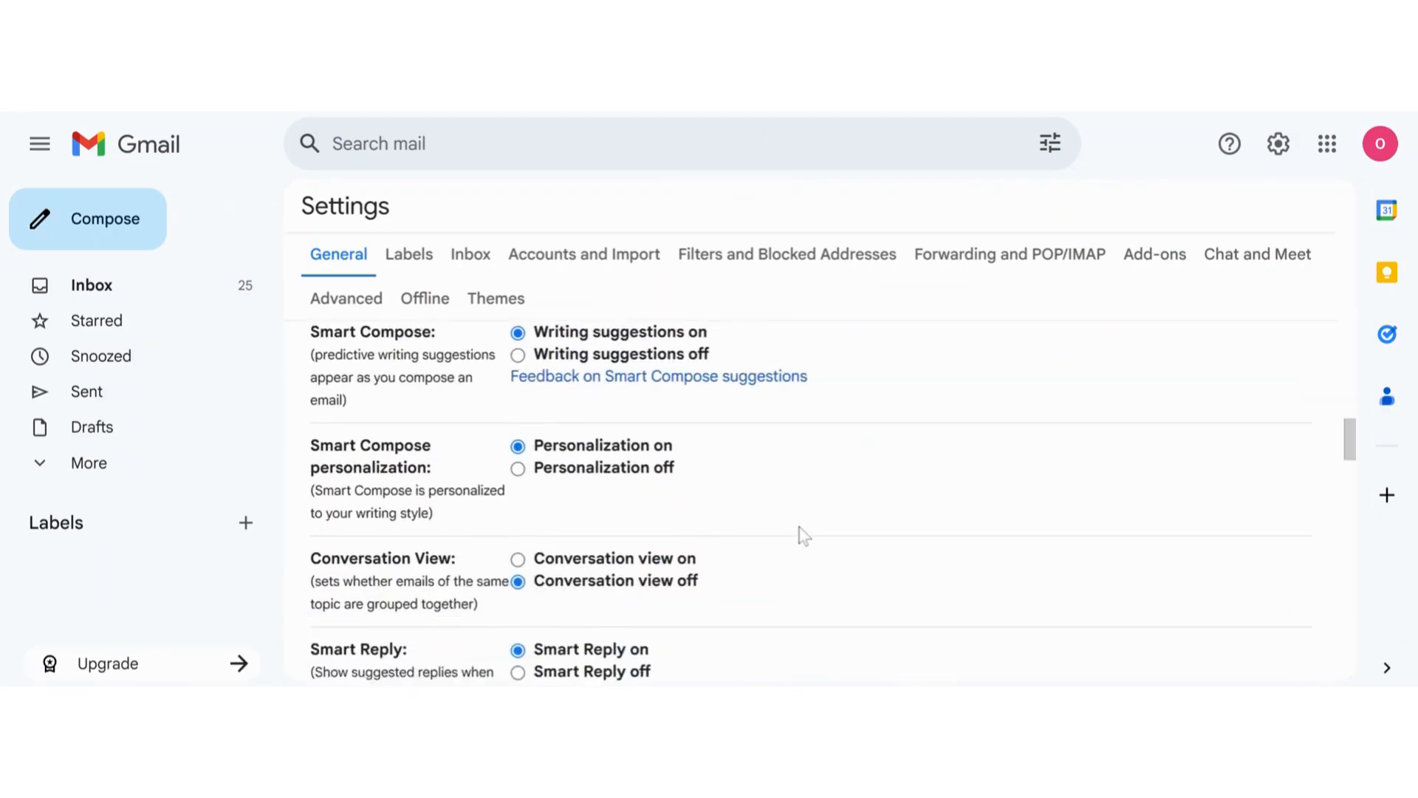
pyautogui.scroll(-20, 803, 535)
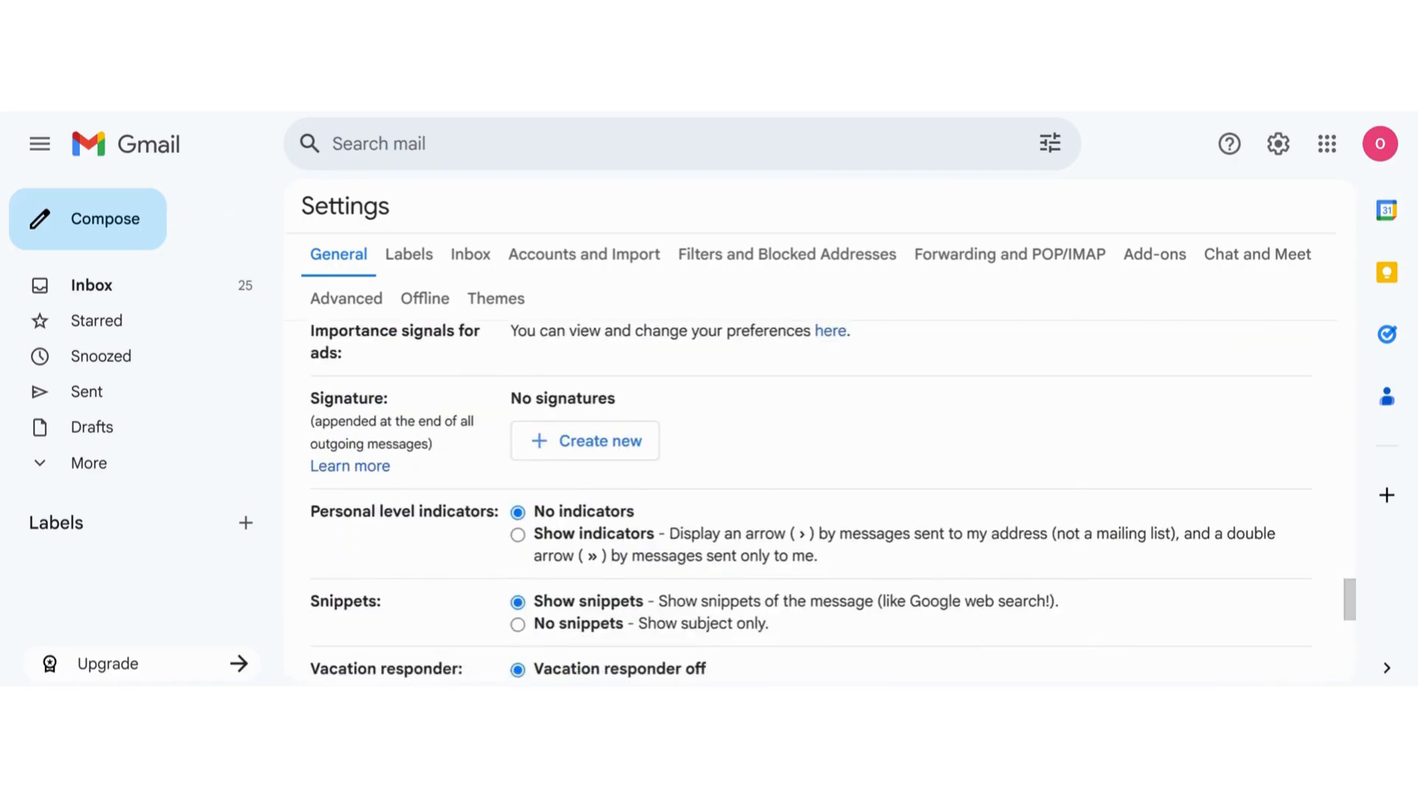
pyautogui.scroll(-2, 833, 501)
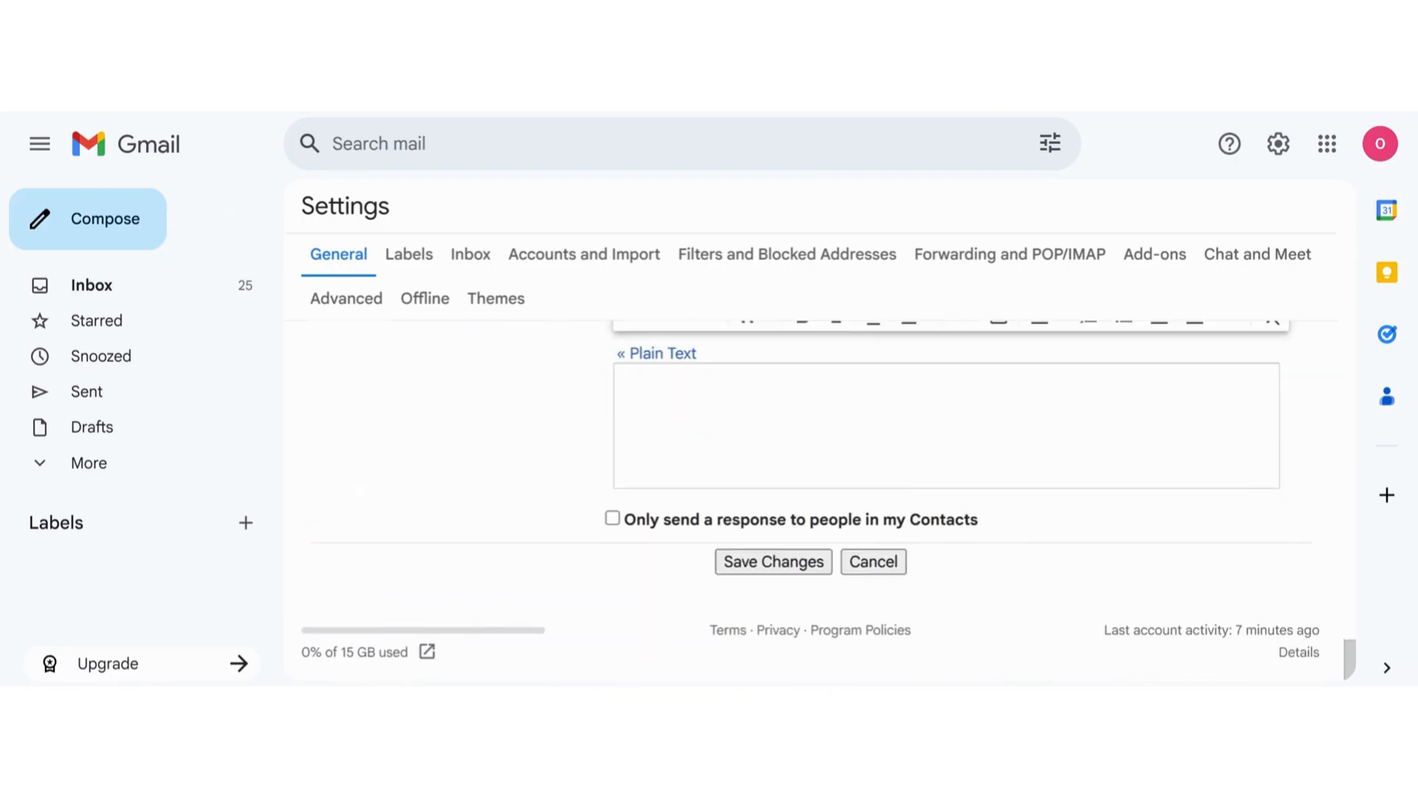
pyautogui.click(788, 567)
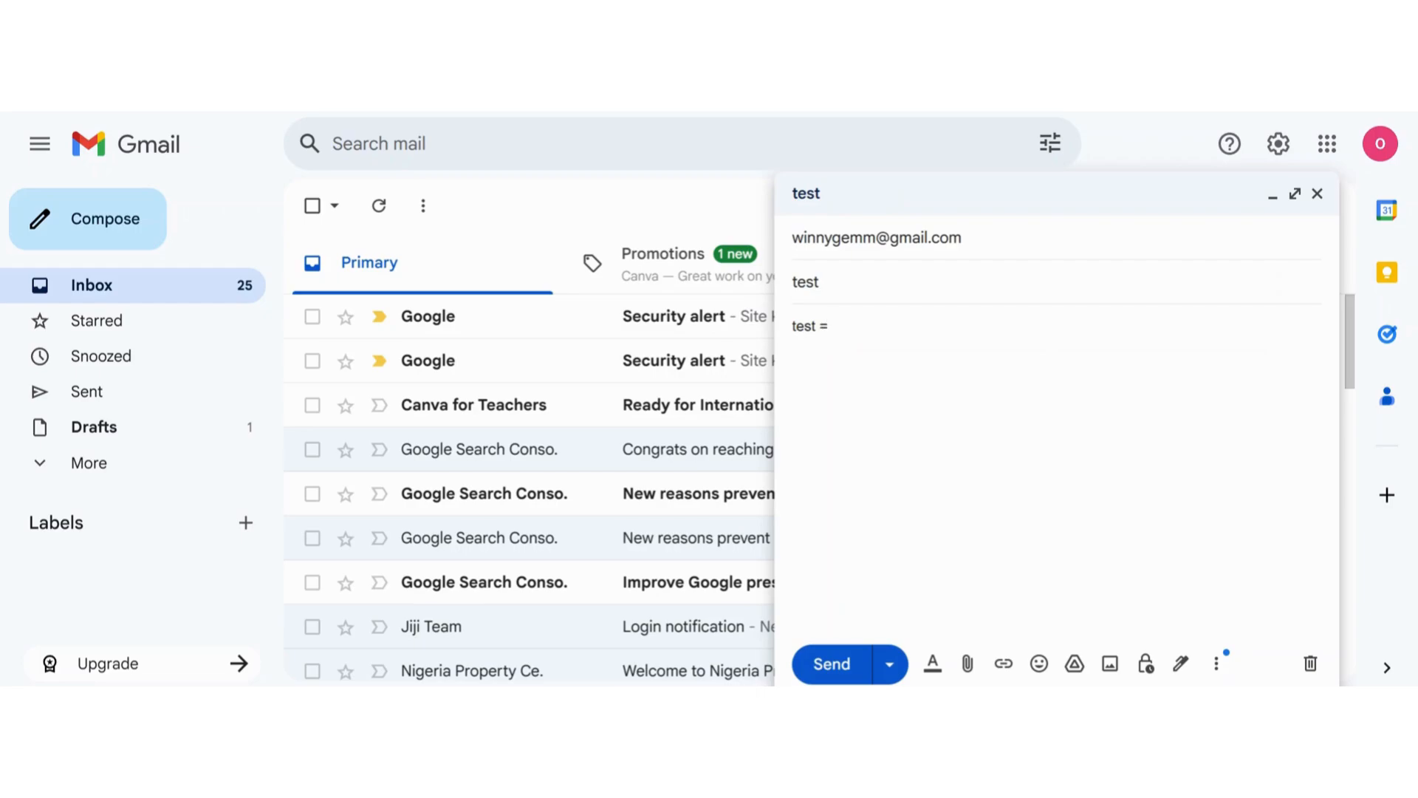
# Step: Send the drafted "test" email, undo the sending, and close the reopened draft
pyautogui.click(831, 664)
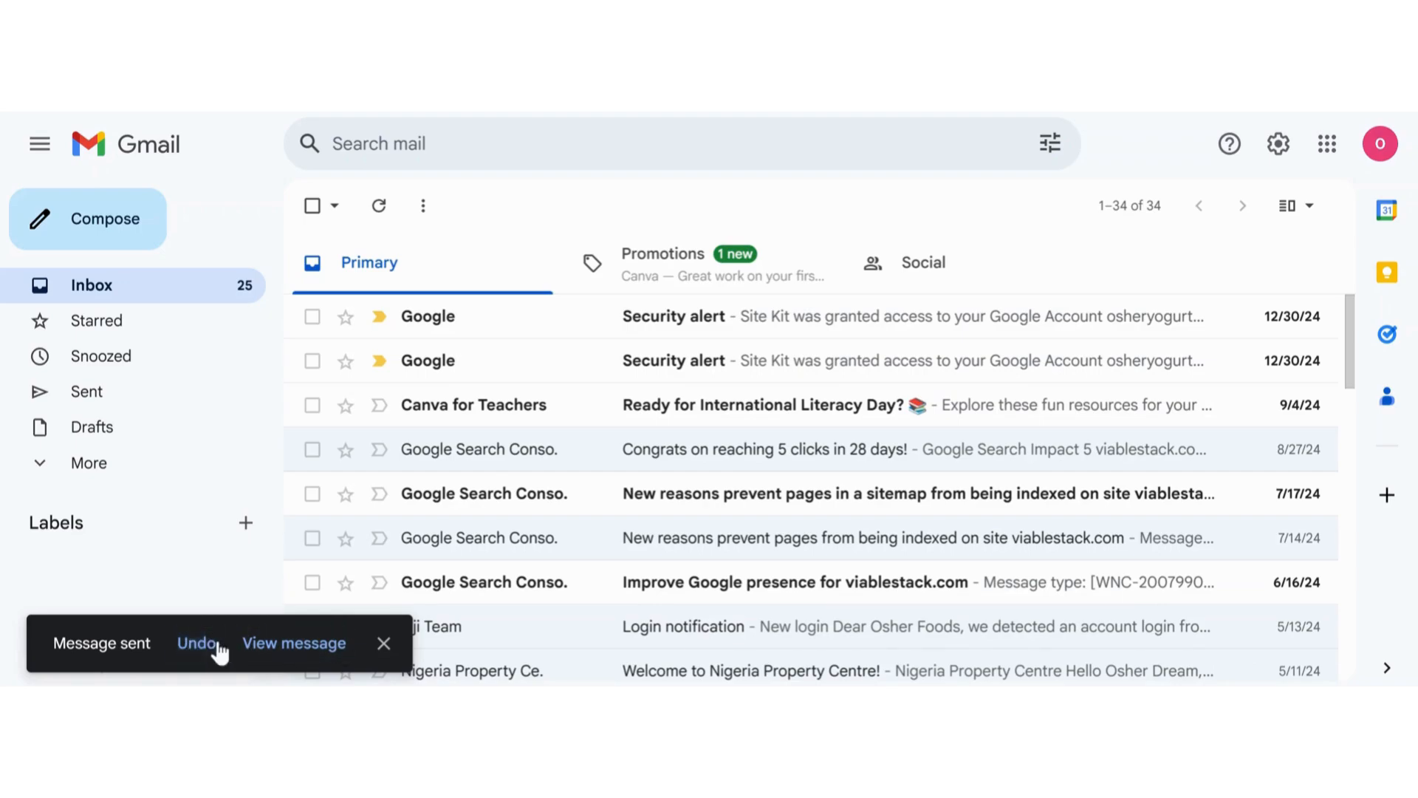
pyautogui.click(196, 644)
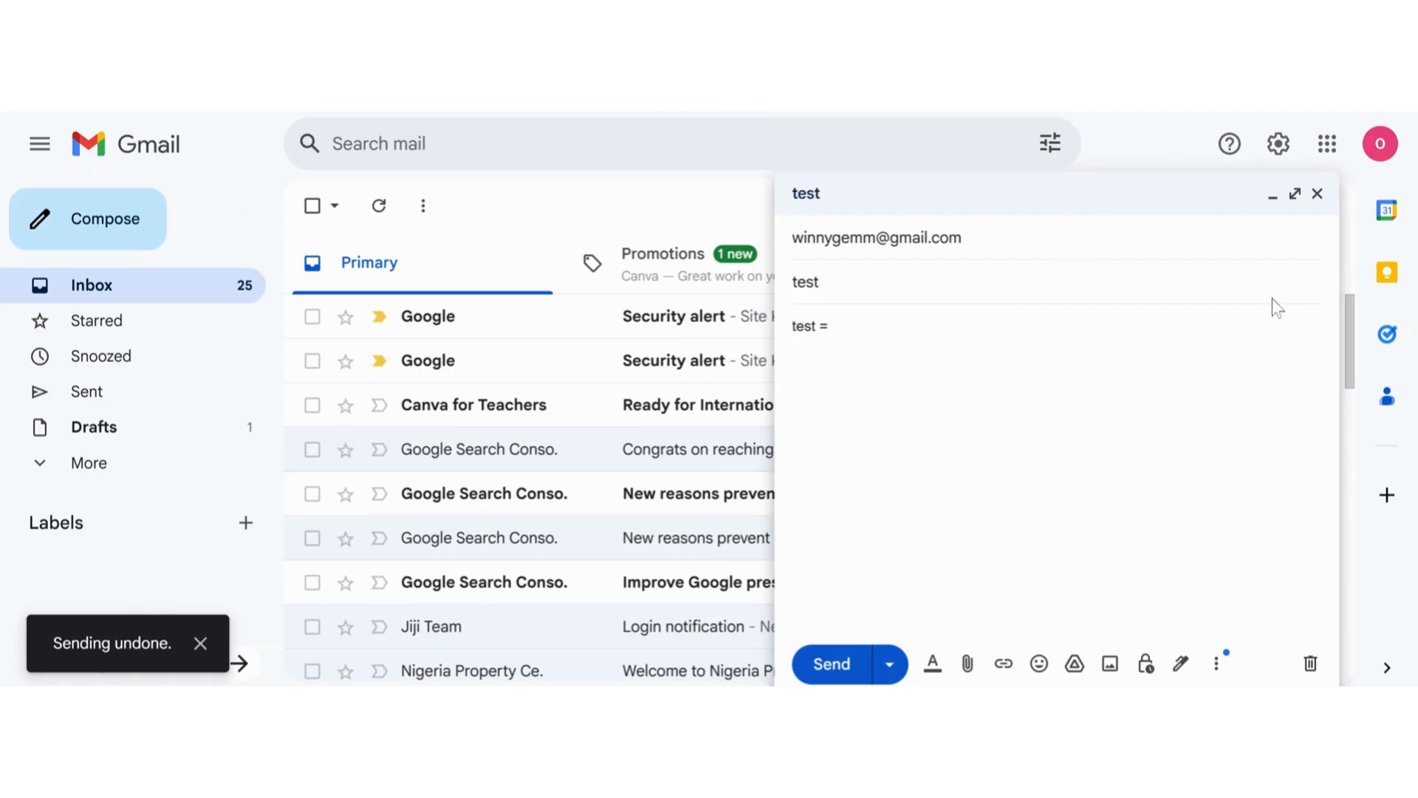
pyautogui.click(1318, 194)
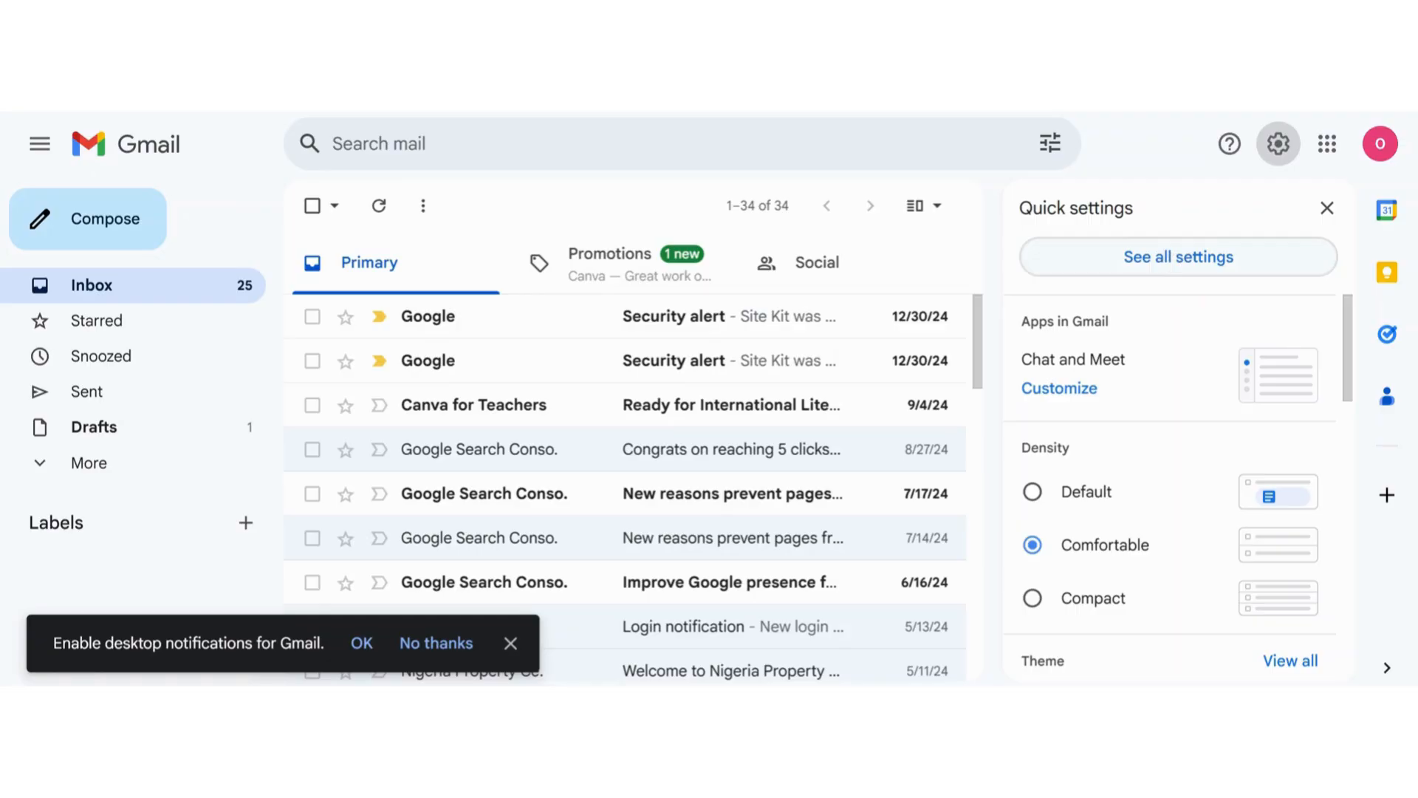
# Step: Create a new email signature named "signature" in the general settings
pyautogui.click(1178, 257)
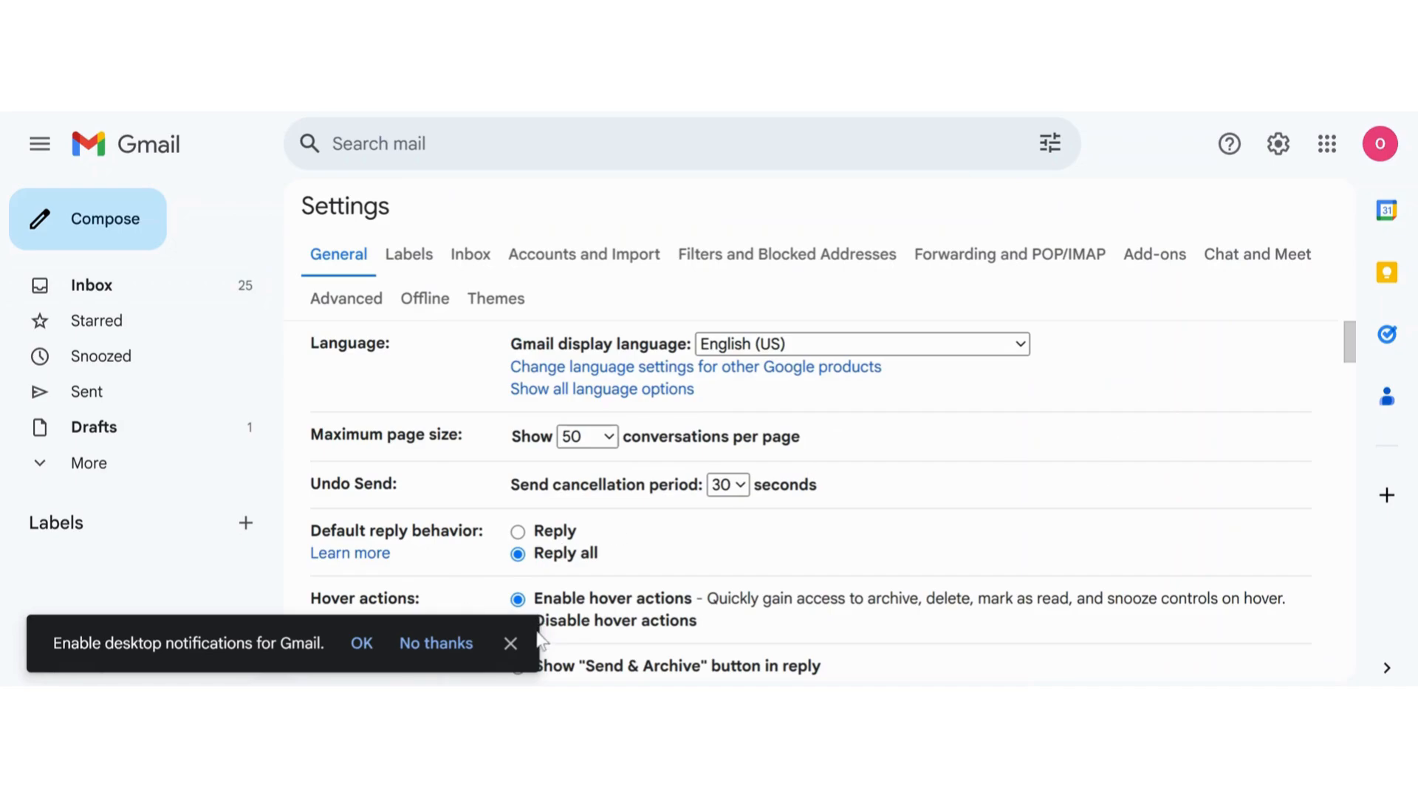
pyautogui.click(511, 644)
pyautogui.scroll(-5, 857, 602)
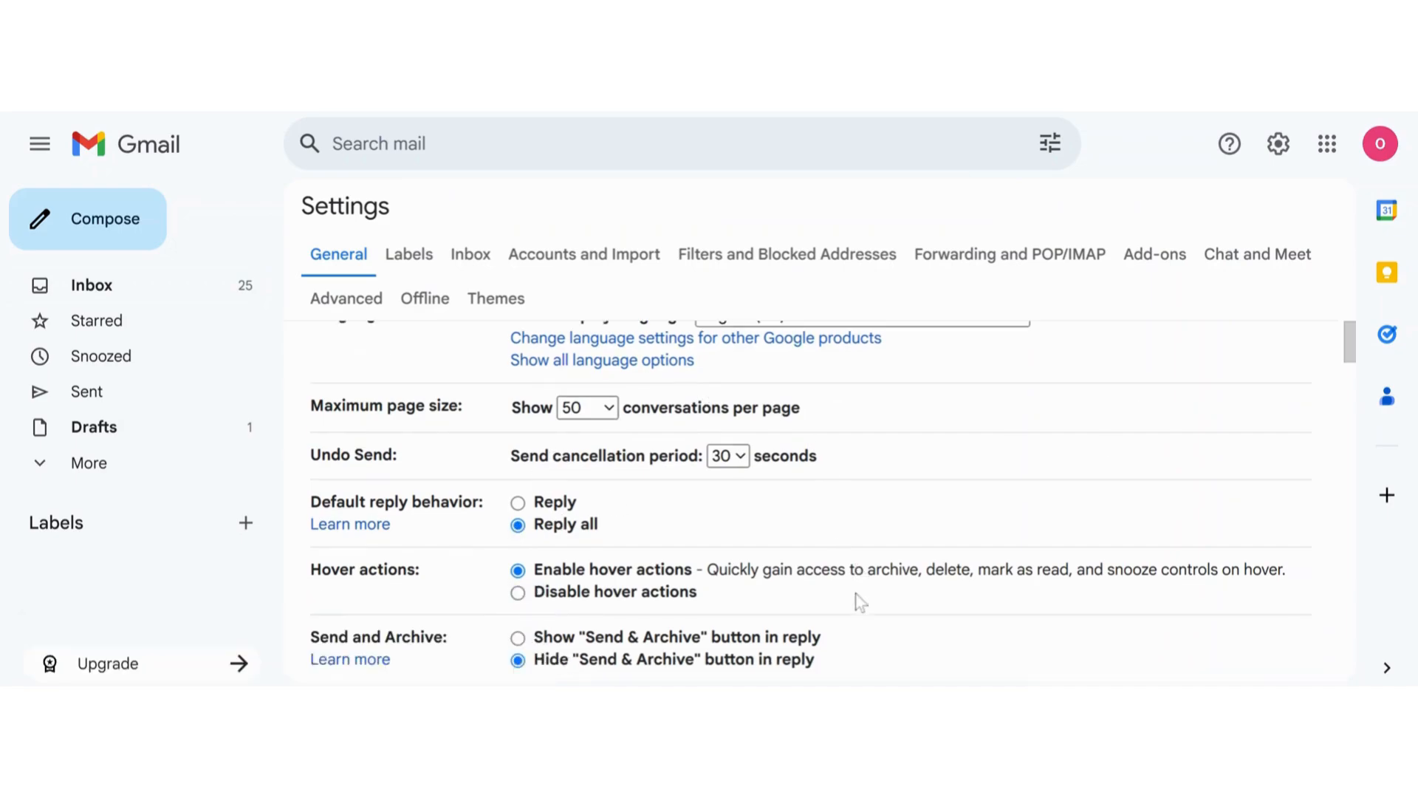
pyautogui.scroll(1, 860, 602)
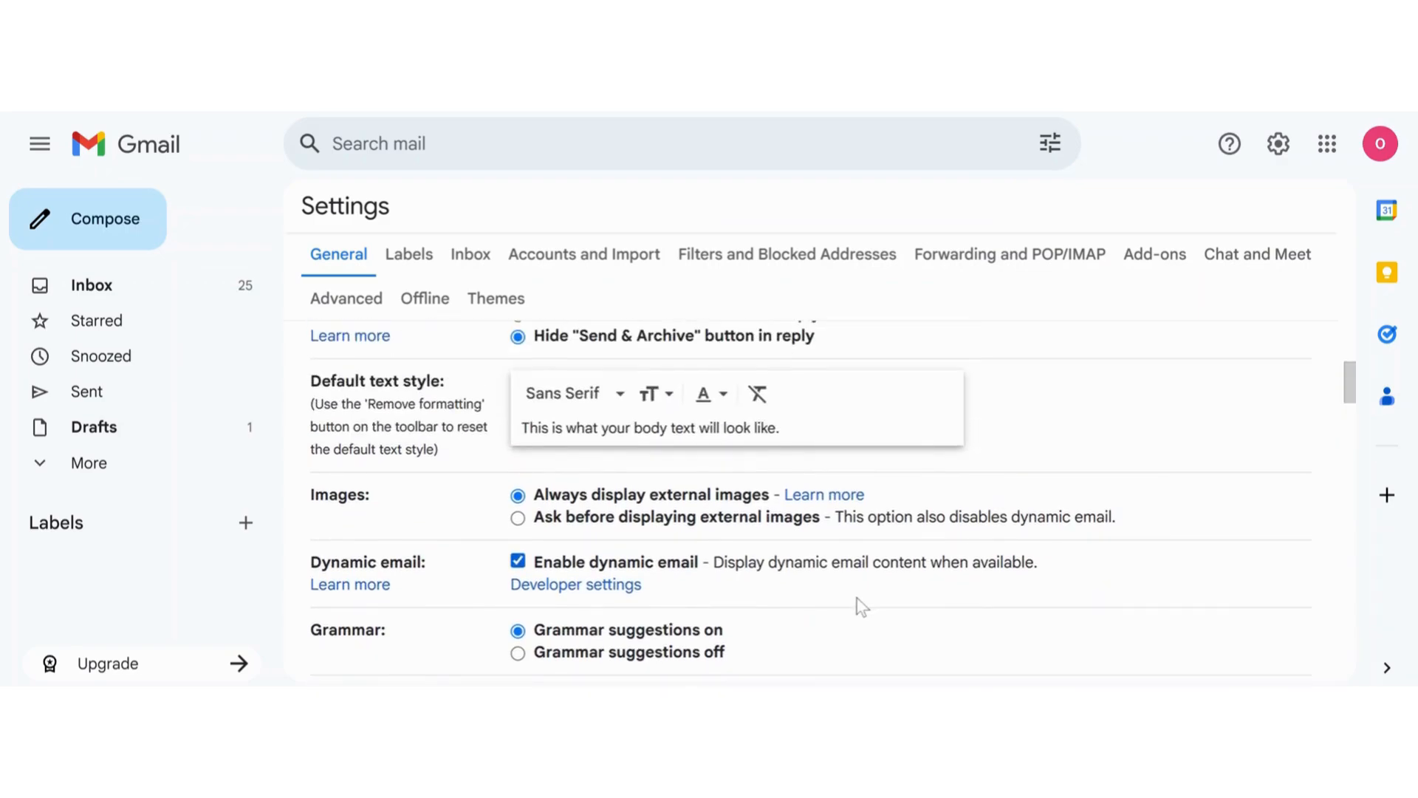
pyautogui.scroll(-10, 857, 602)
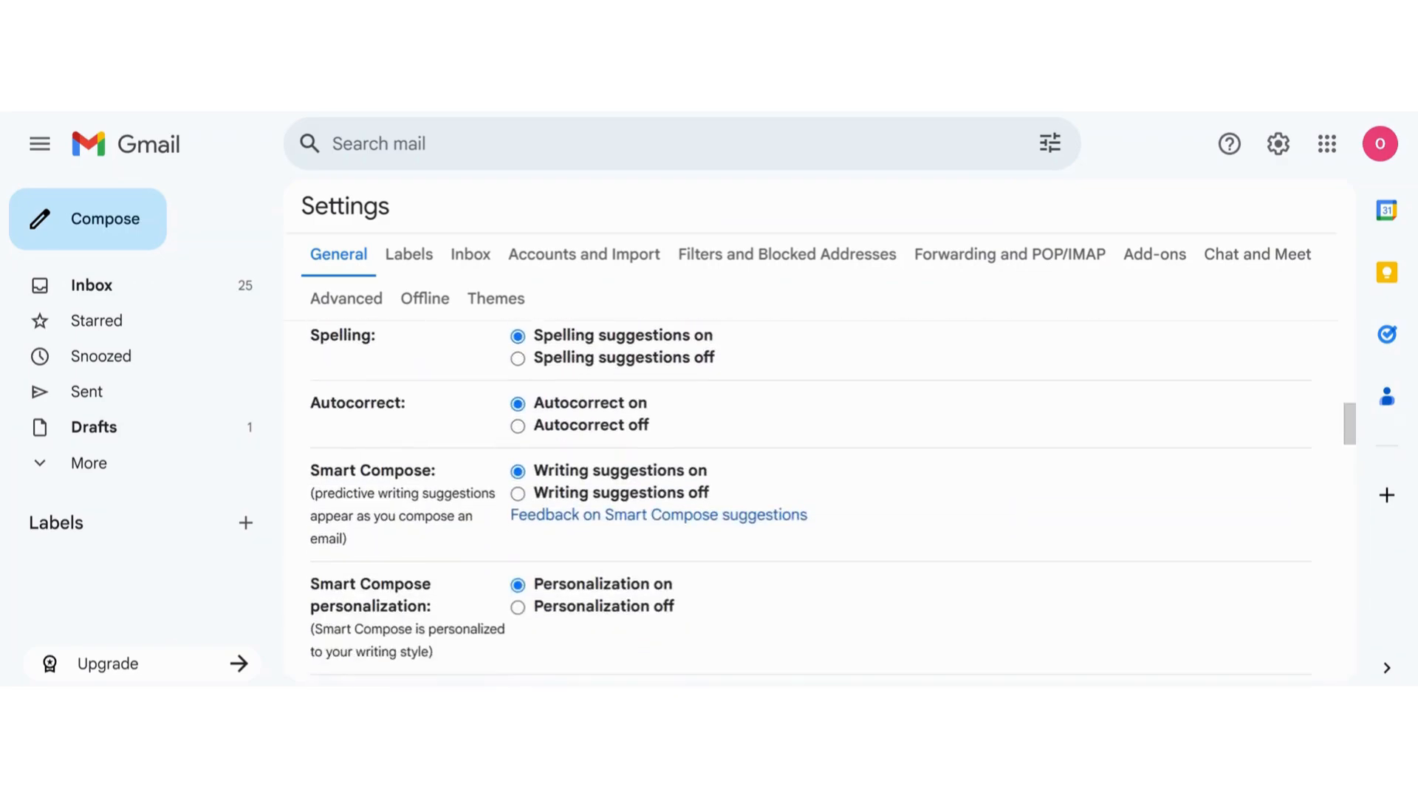
pyautogui.scroll(-10, 811, 501)
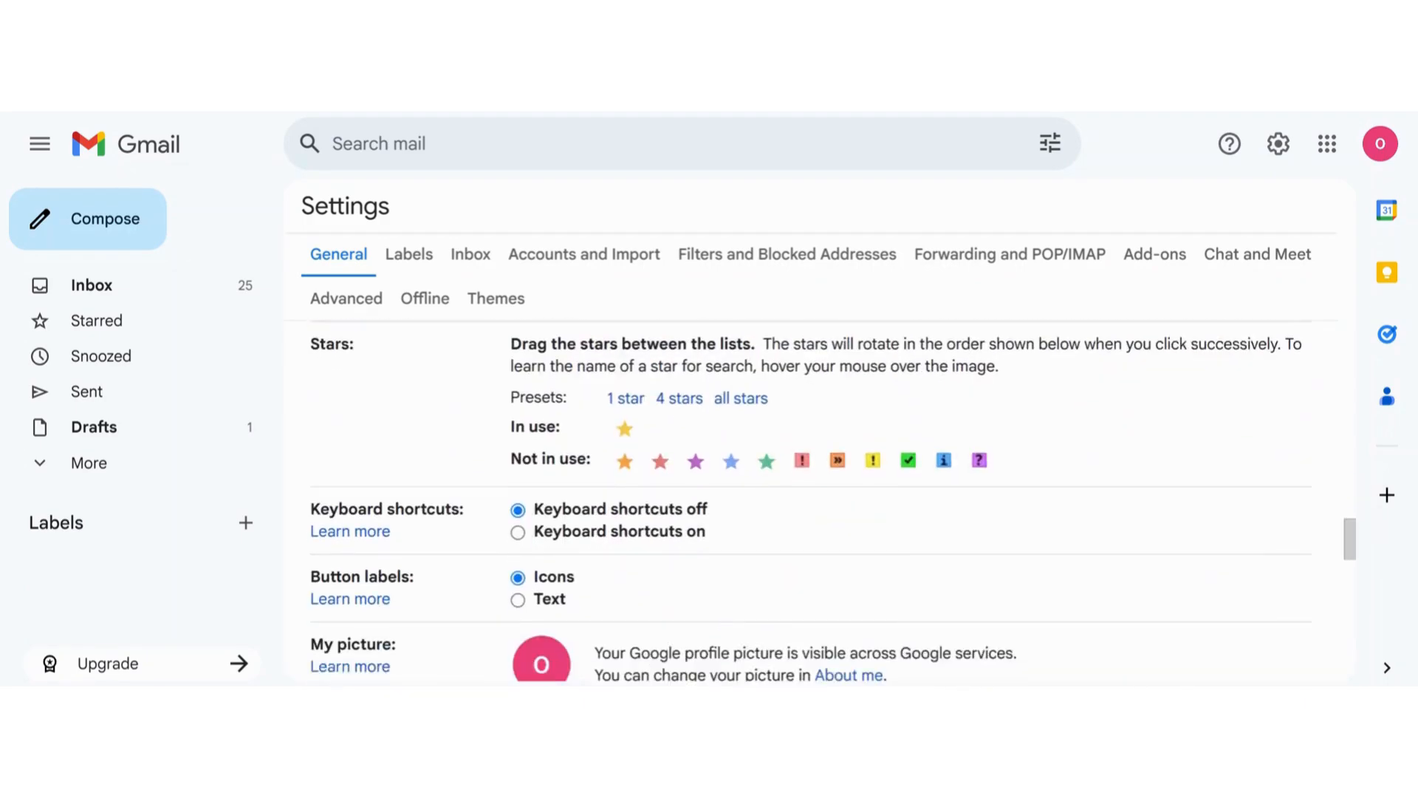
pyautogui.scroll(-6, 724, 476)
pyautogui.scroll(2, 724, 476)
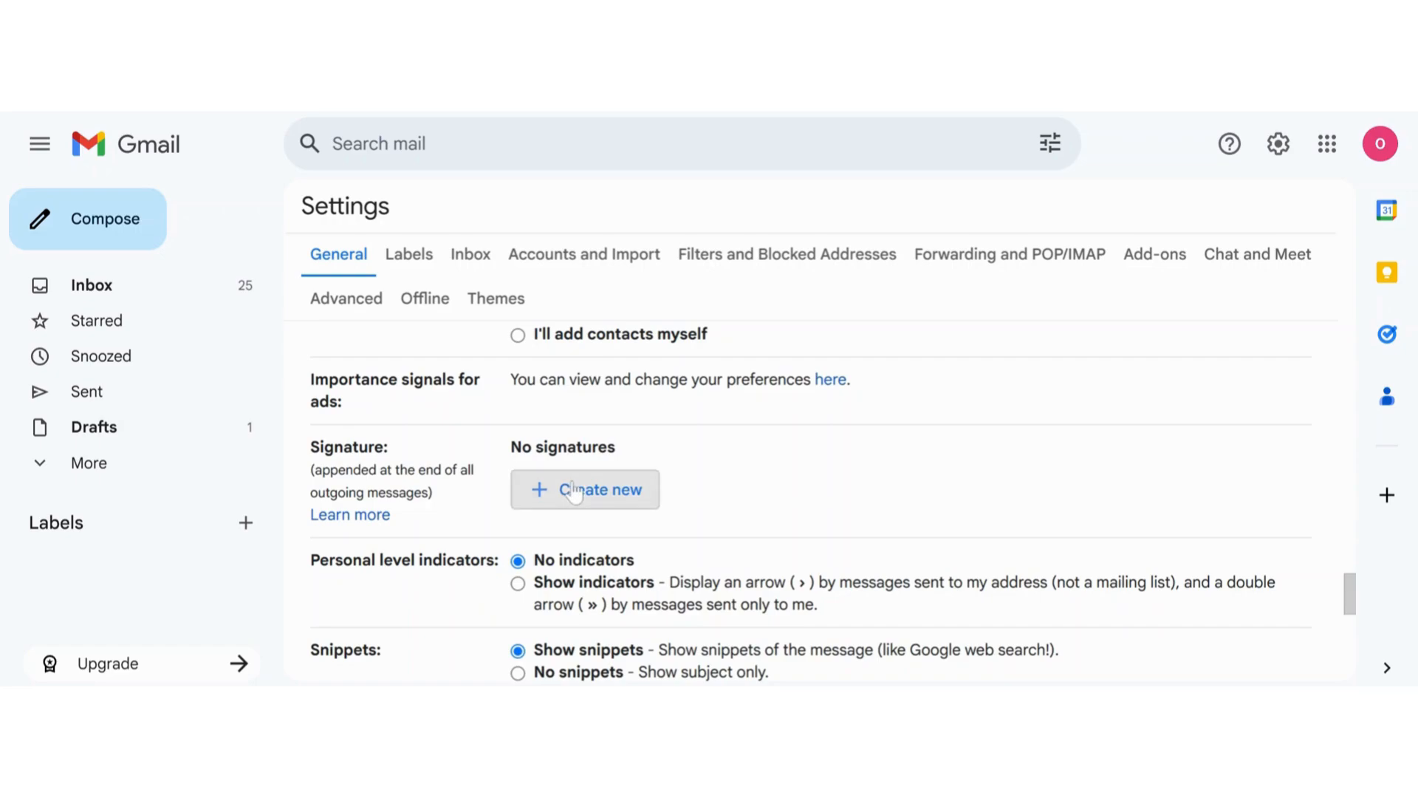
pyautogui.click(585, 489)
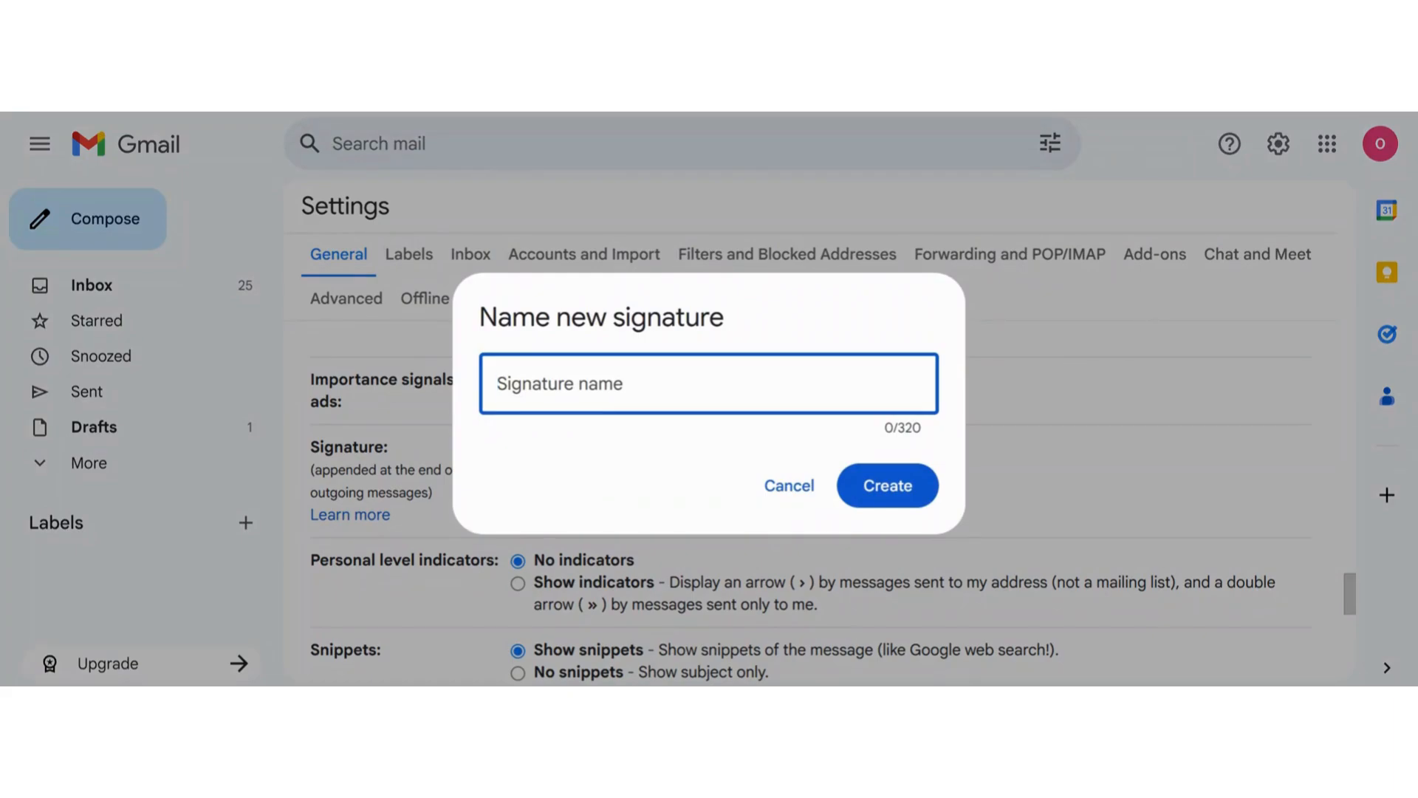
pyautogui.write('th')
pyautogui.press('BackSpace')
pyautogui.press('BackSpace')
pyautogui.write('th')
pyautogui.press('BackSpace')
pyautogui.press('BackSpace')
pyautogui.write('th')
pyautogui.press('BackSpace')
pyautogui.press('BackSpace')
pyautogui.write('signature')
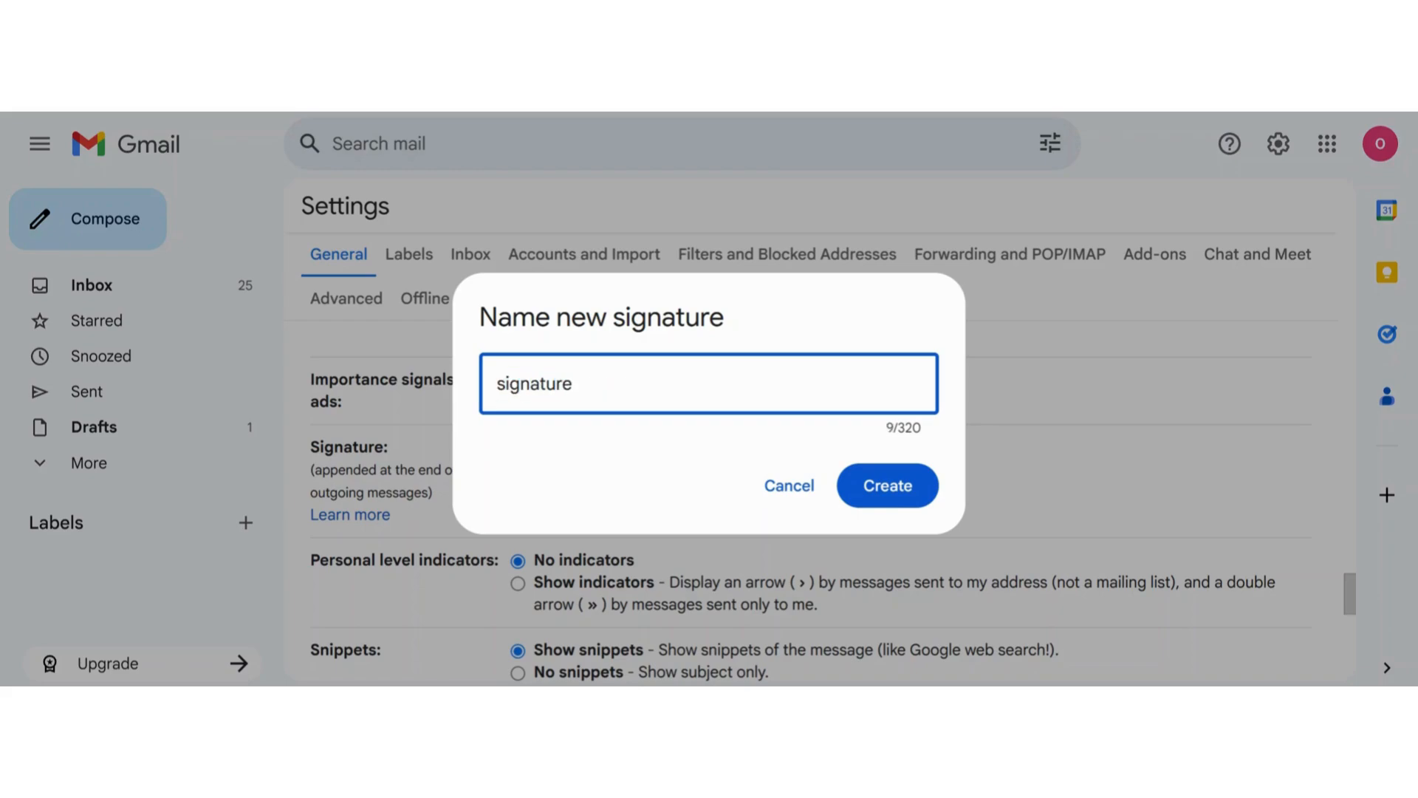
pyautogui.click(891, 492)
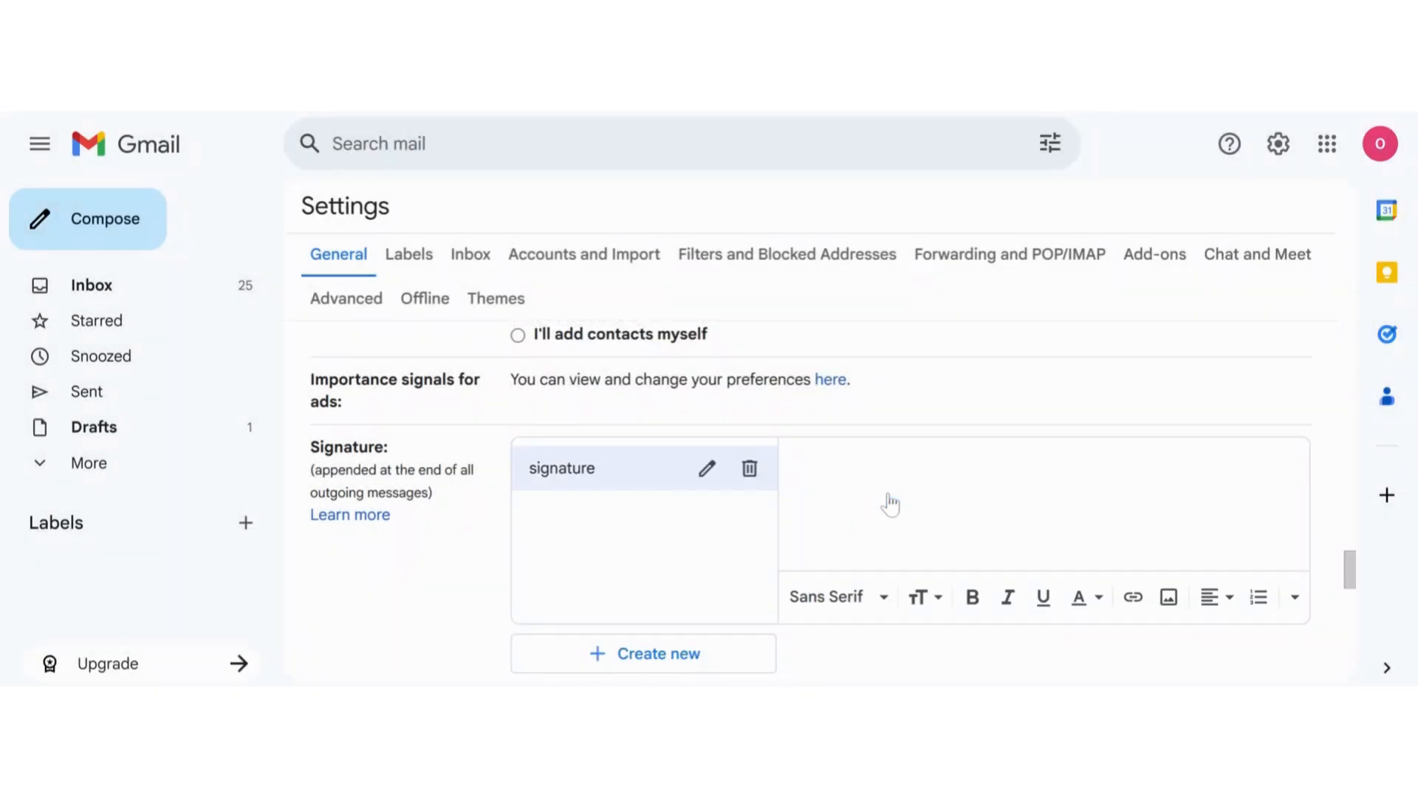
# Step: Upload cropped-Wbw.png into the signature through Google Drive, allow anyone to view it, and set the image size to Small
pyautogui.click(1171, 600)
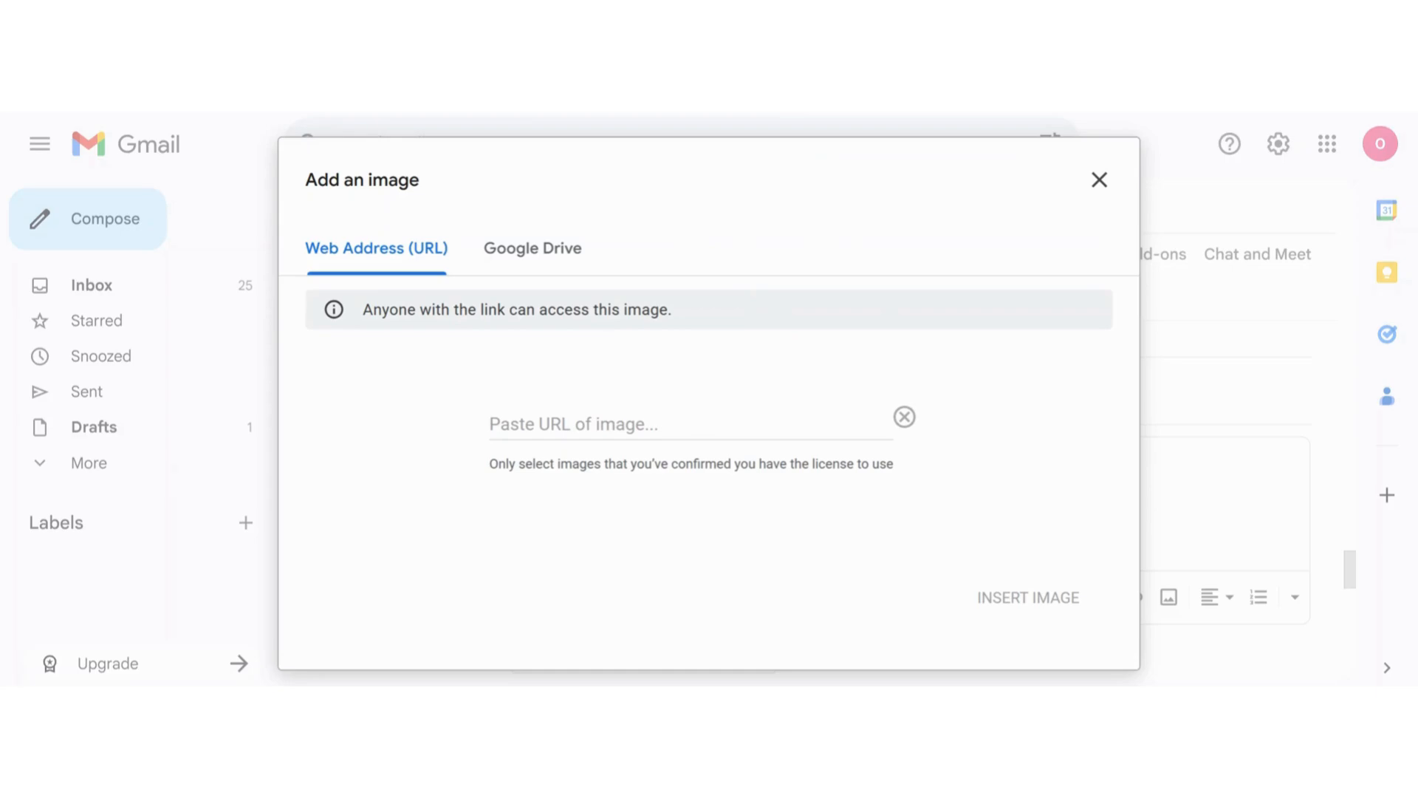
pyautogui.click(540, 259)
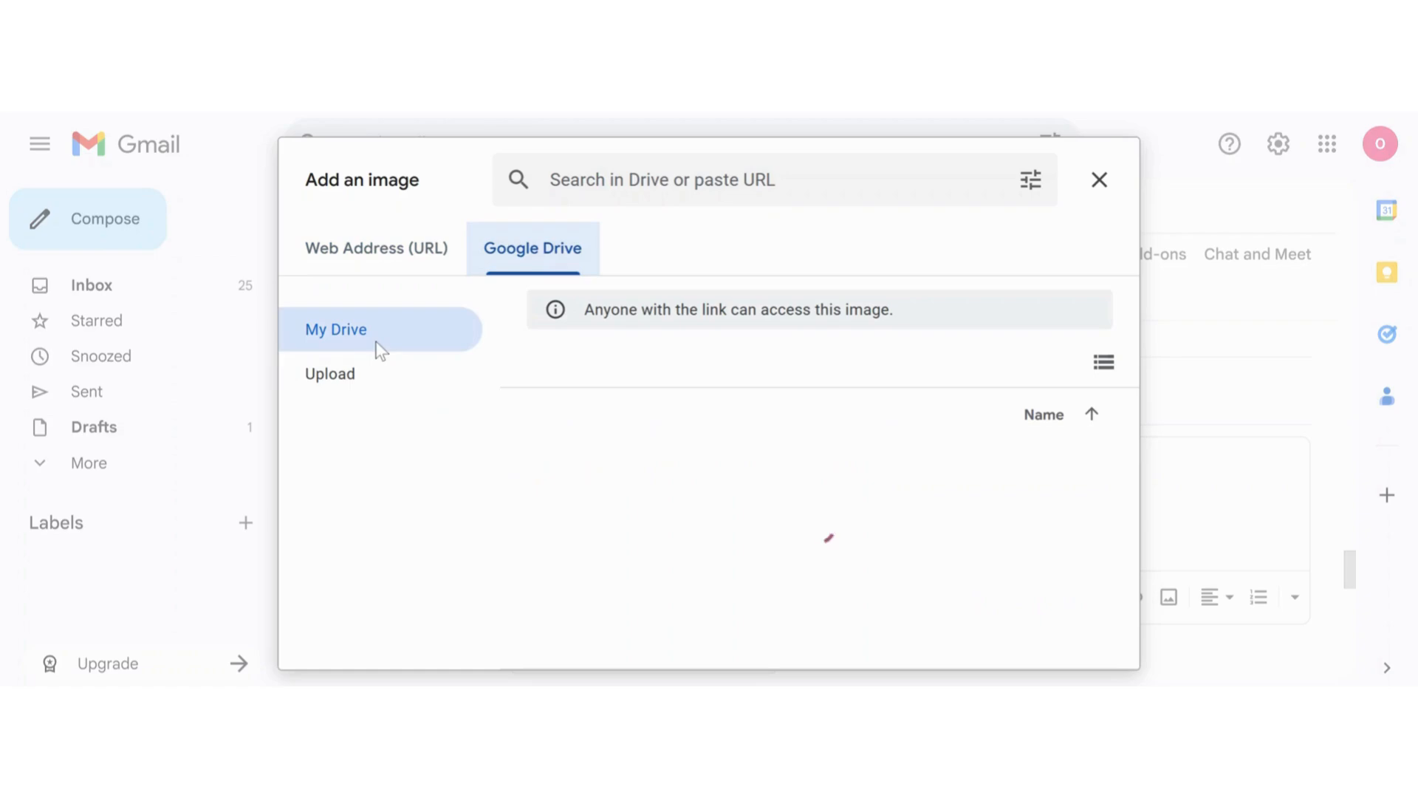
pyautogui.click(355, 373)
pyautogui.click(826, 594)
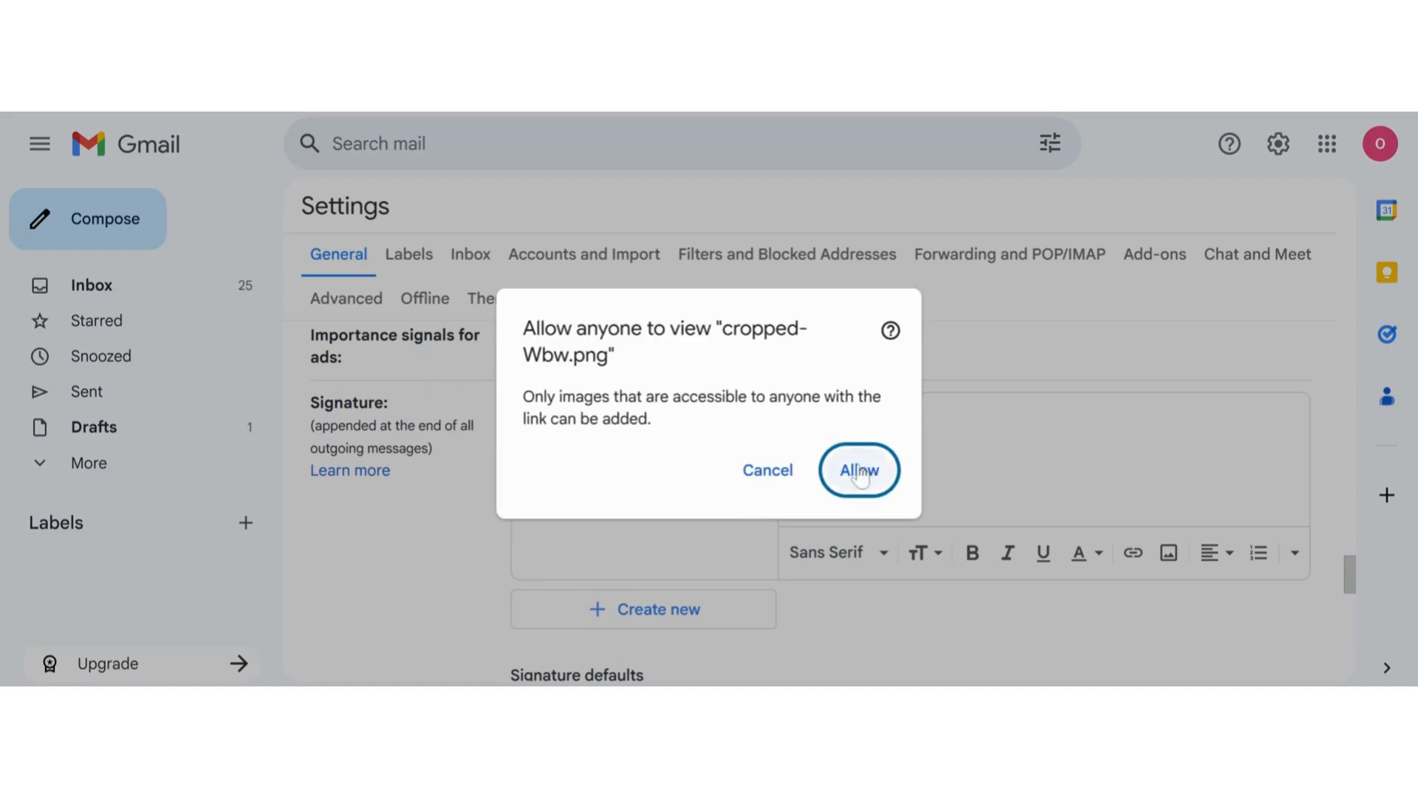
pyautogui.click(859, 470)
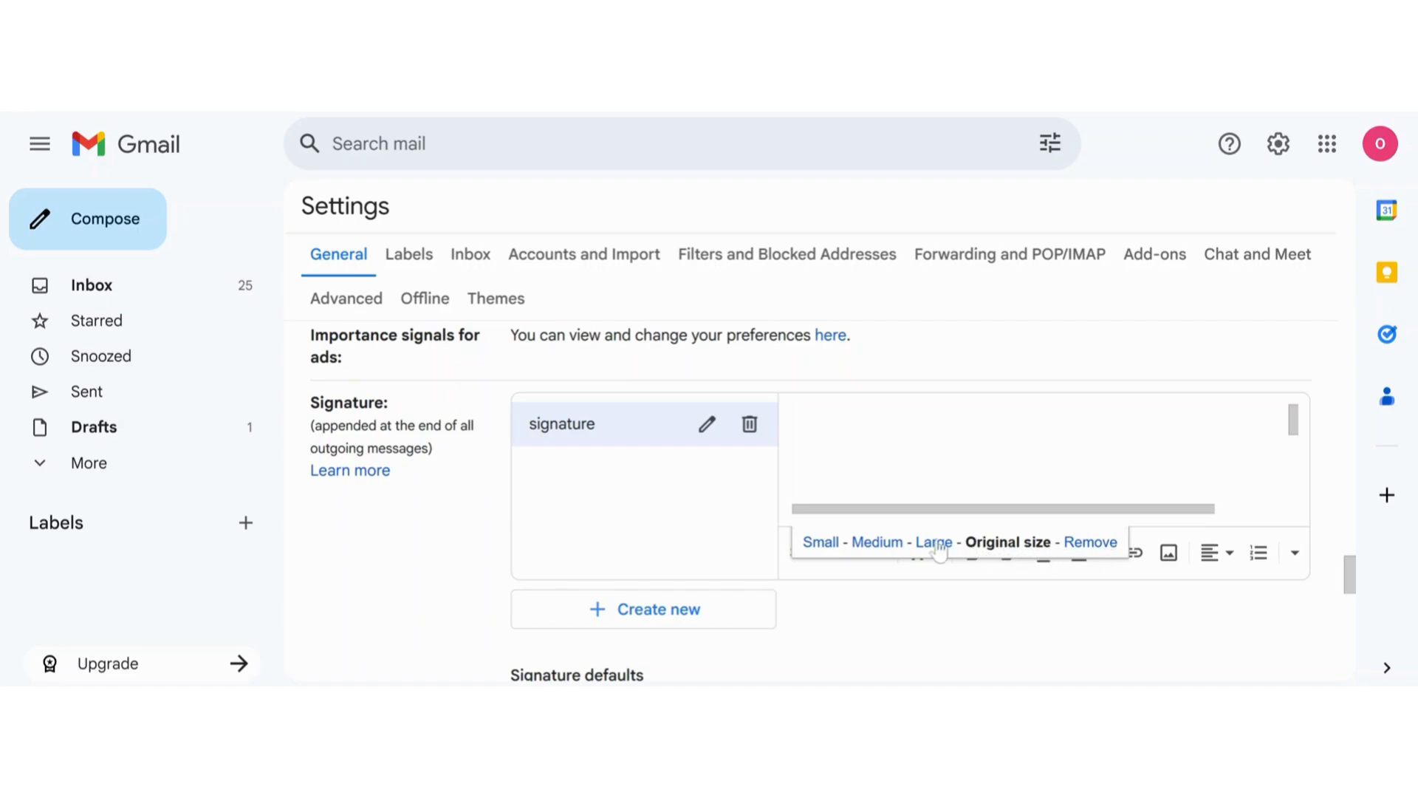
pyautogui.click(819, 543)
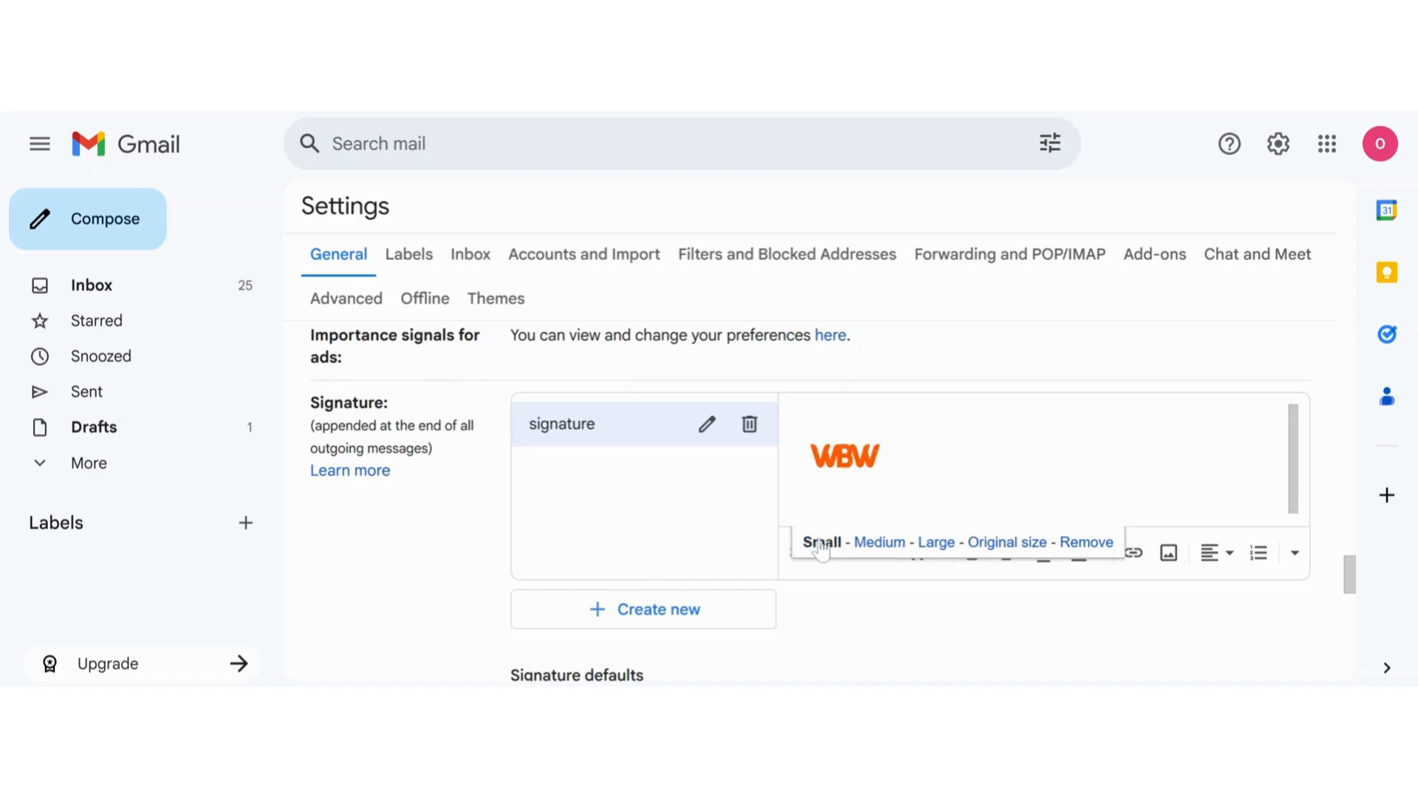
# Step: Add the line "MD, CEO Webbywinny" below the signature logo and save the settings changes
pyautogui.click(898, 460)
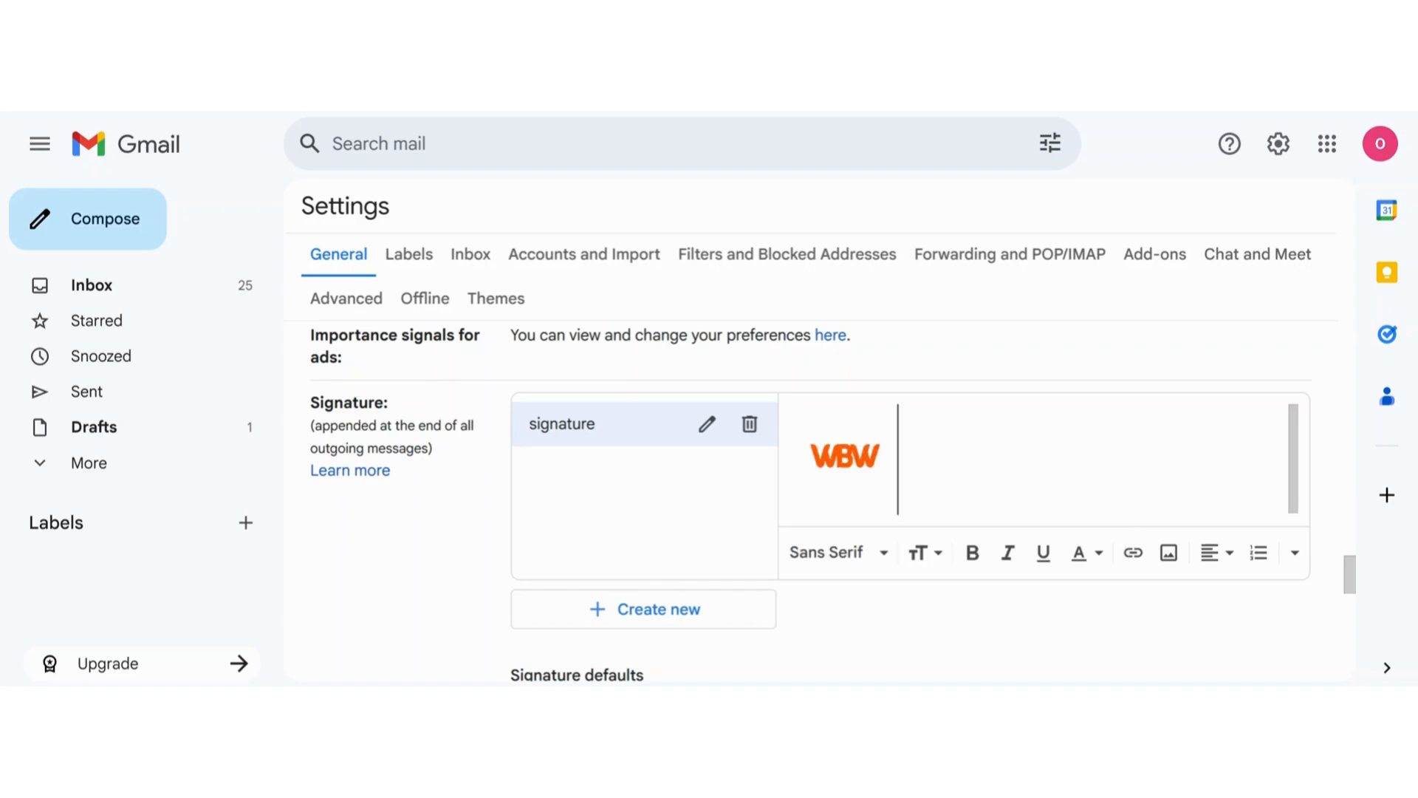
pyautogui.press('Return')
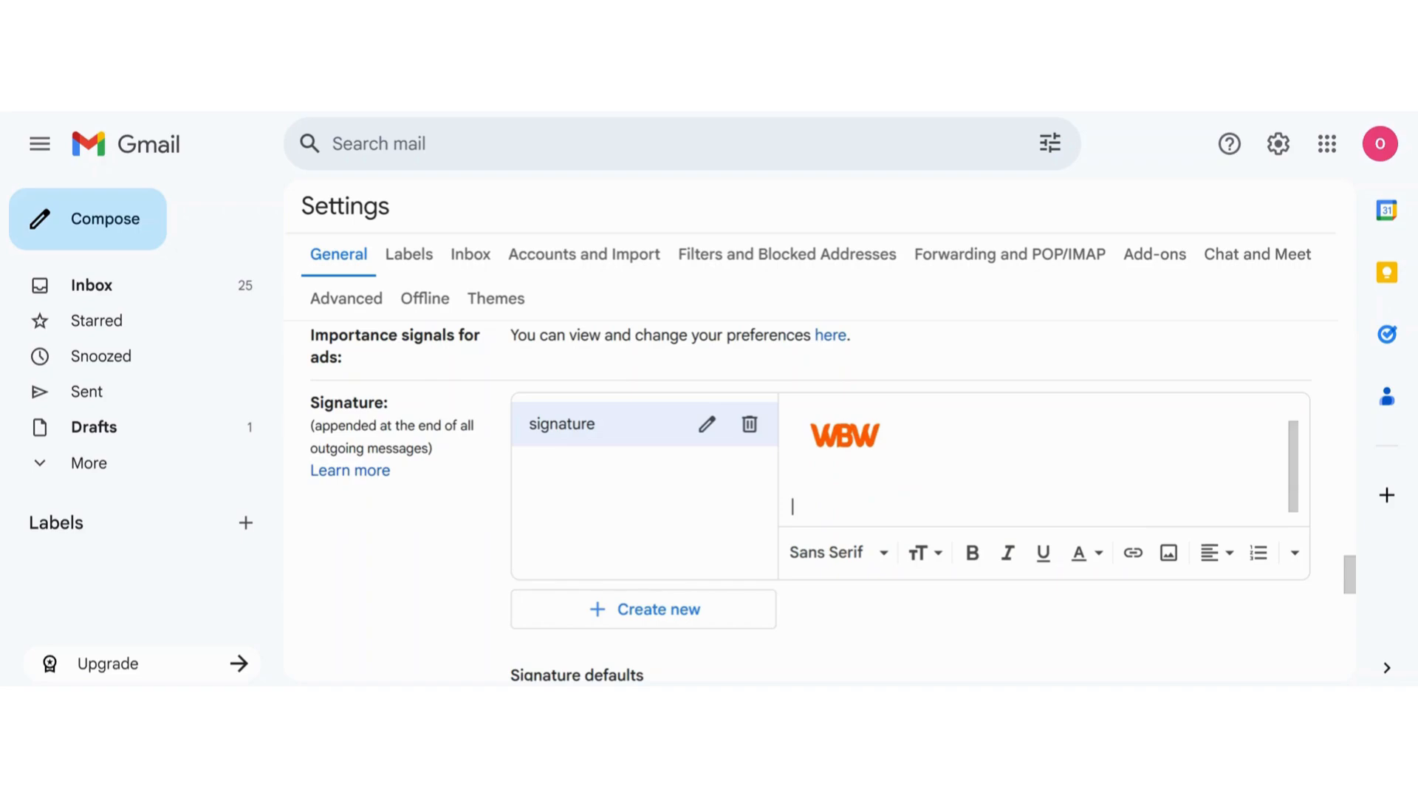
pyautogui.write('MD, CEO  Webbywinny')
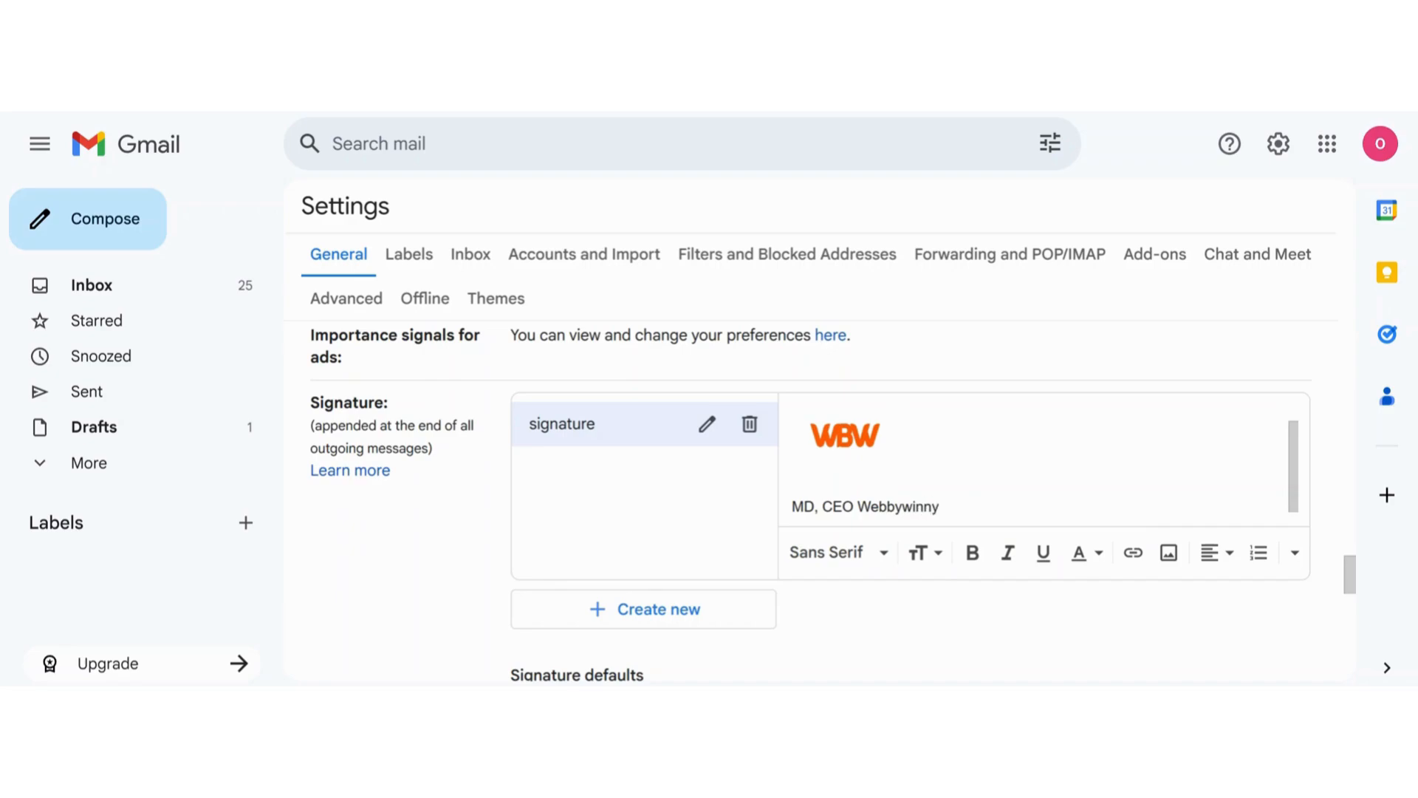
pyautogui.scroll(-15, 1013, 574)
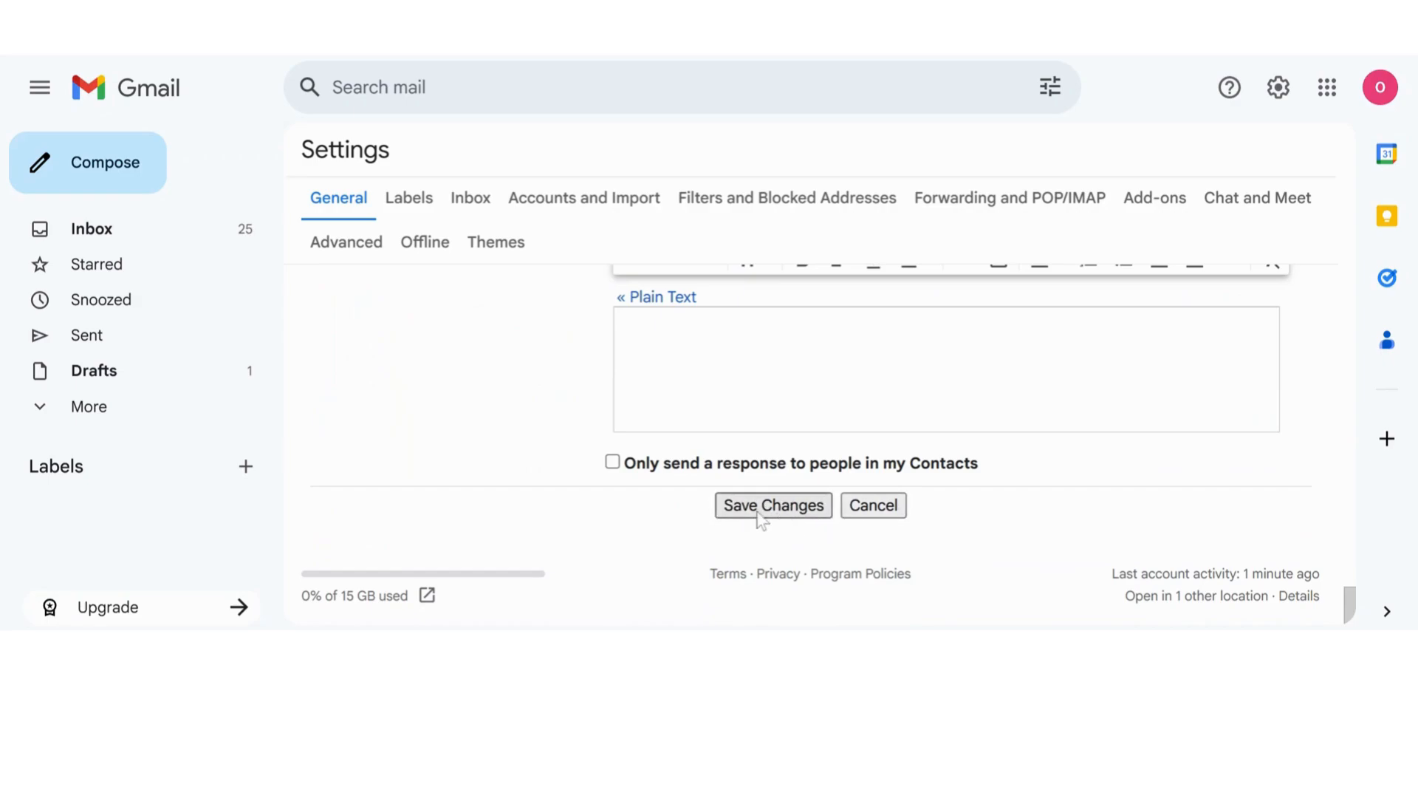
pyautogui.click(778, 506)
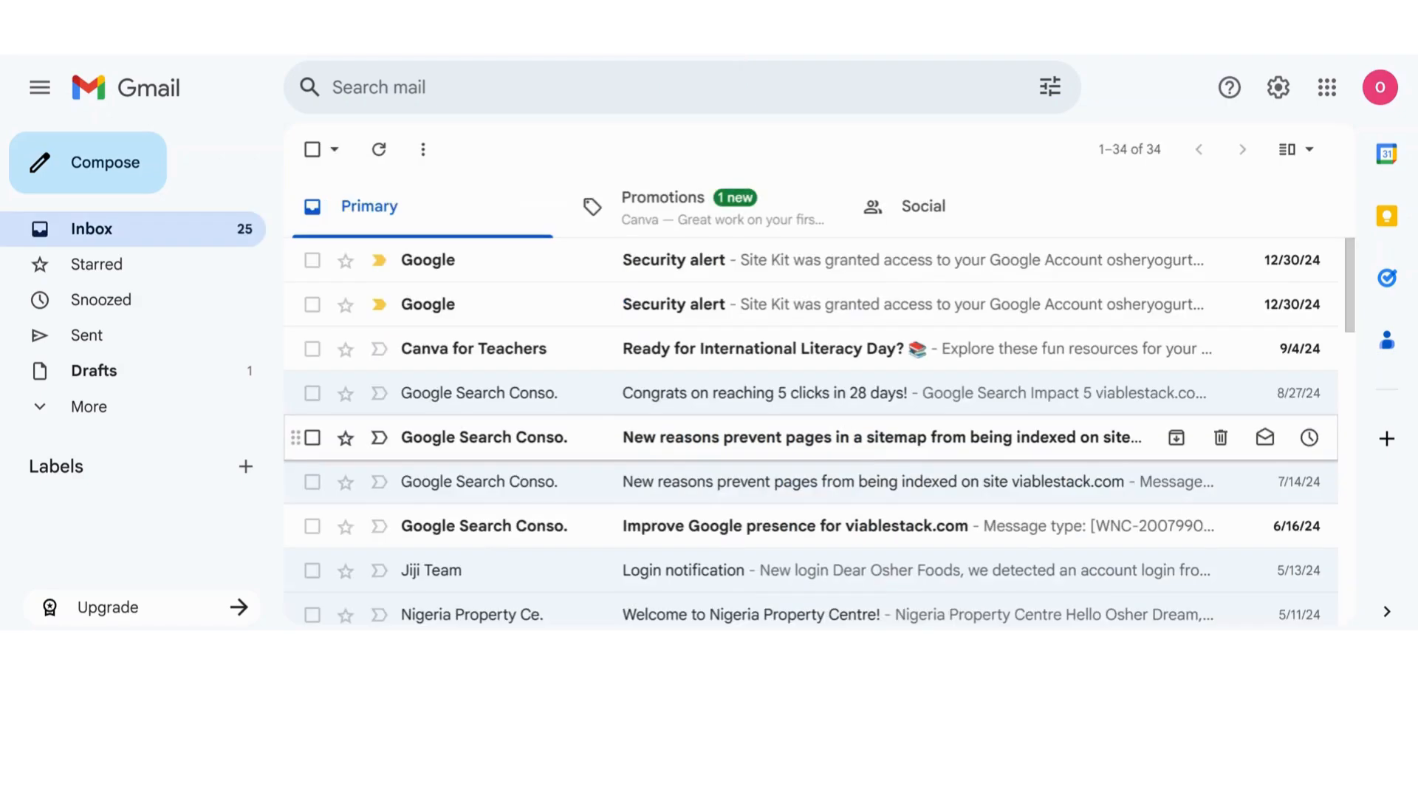
# Step: Compose a new message and write "Hi" in the body above the signature
pyautogui.click(104, 194)
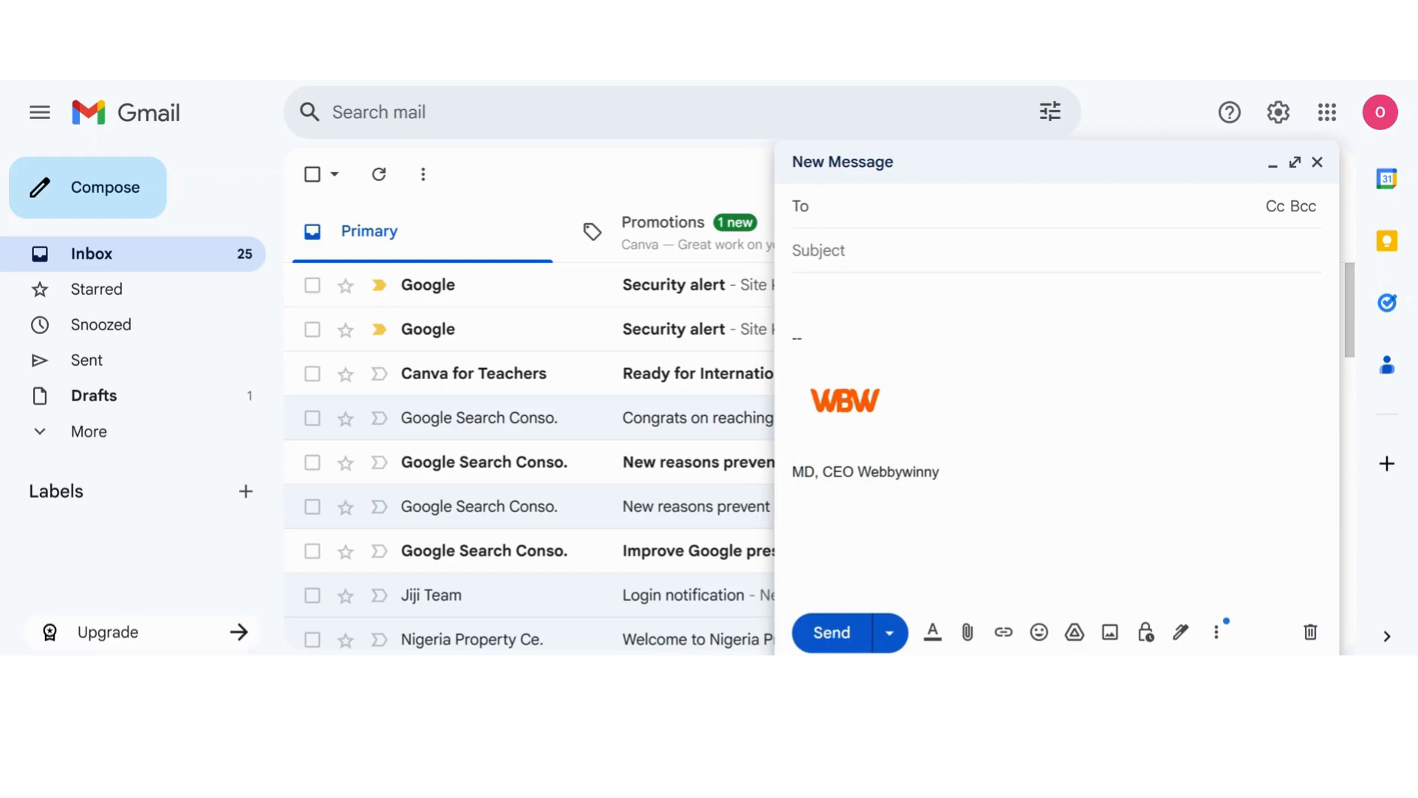
pyautogui.click(796, 295)
pyautogui.press('Return')
pyautogui.press('Return')
pyautogui.press('Return')
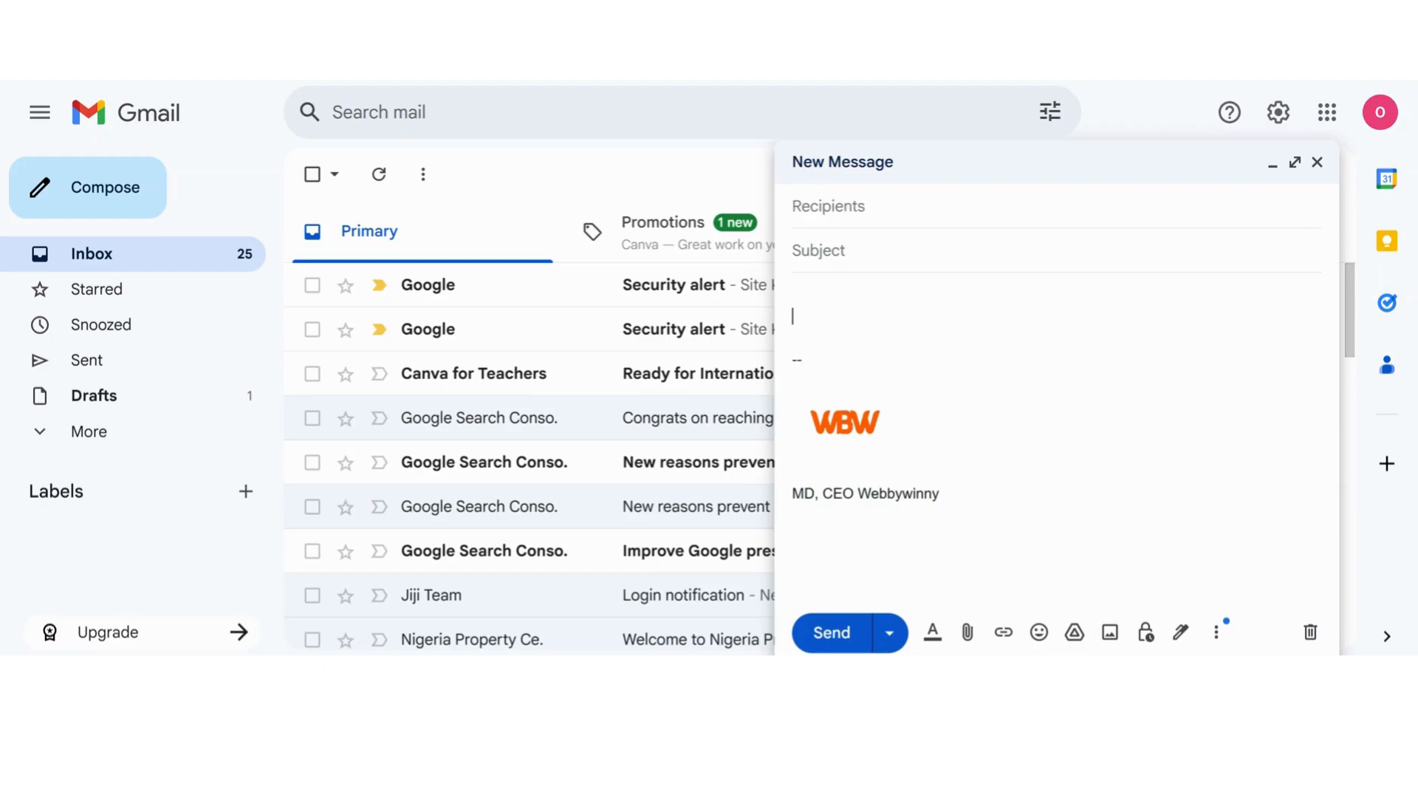
pyautogui.write('Hi')
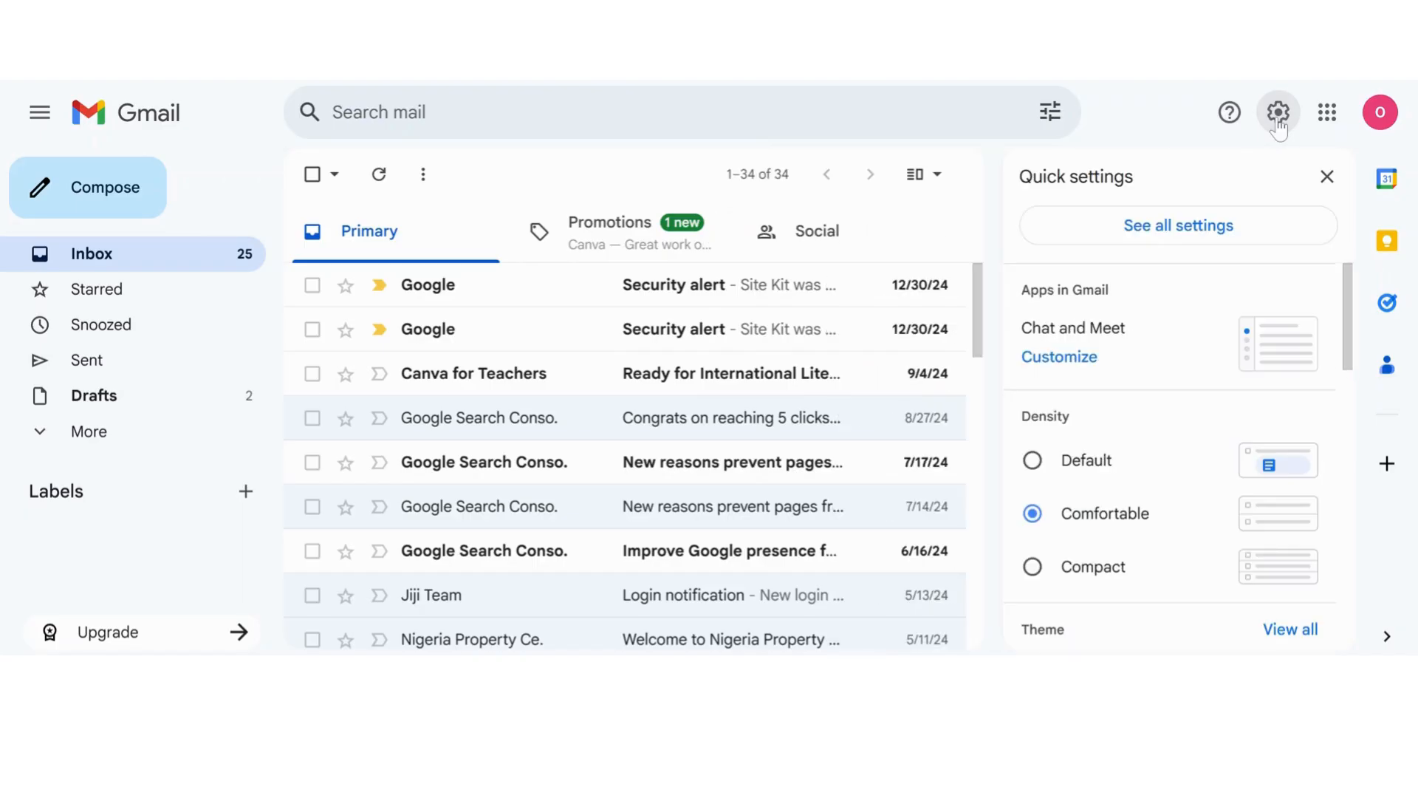
# Step: Create a new label named "work" in the label settings without nesting it
pyautogui.click(1167, 230)
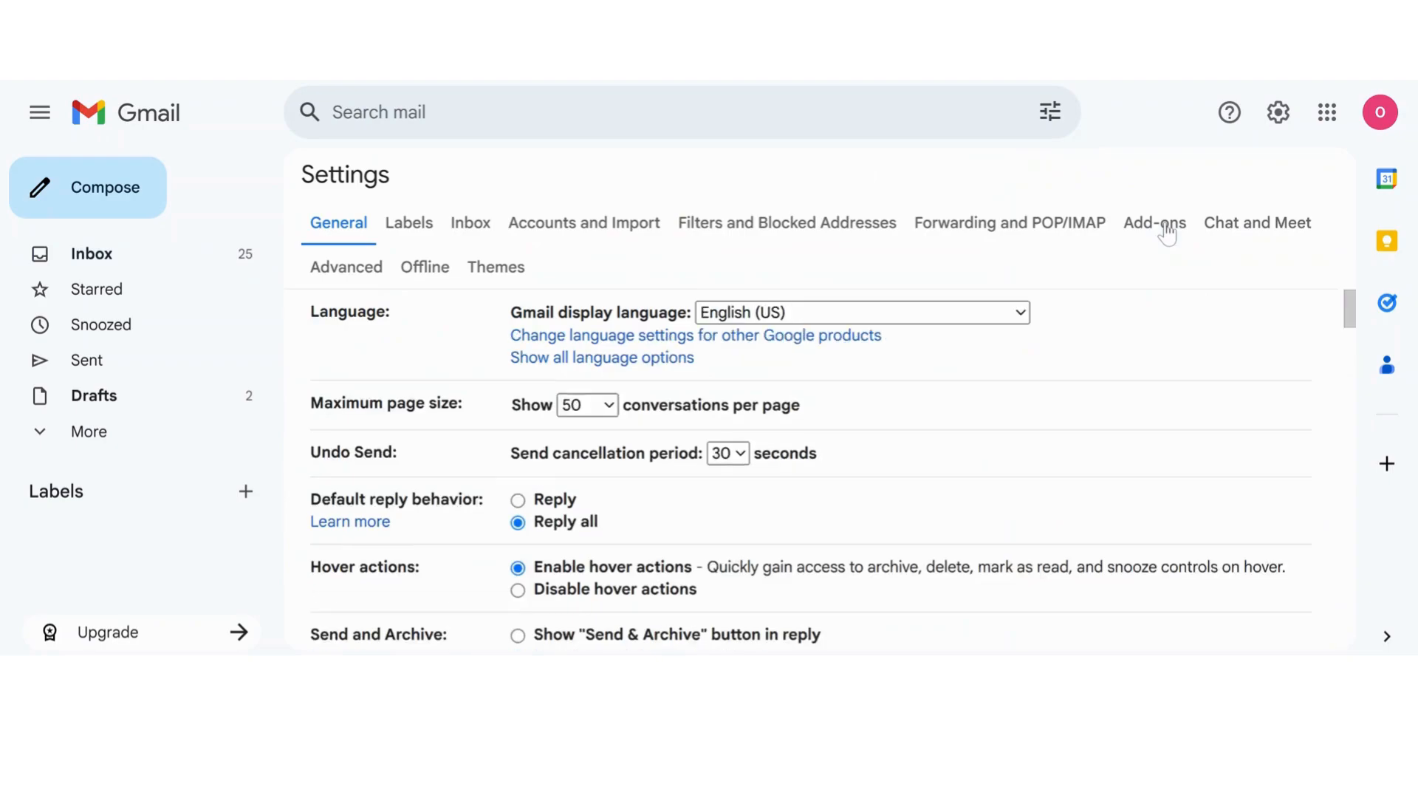
pyautogui.click(412, 230)
pyautogui.scroll(-10, 678, 541)
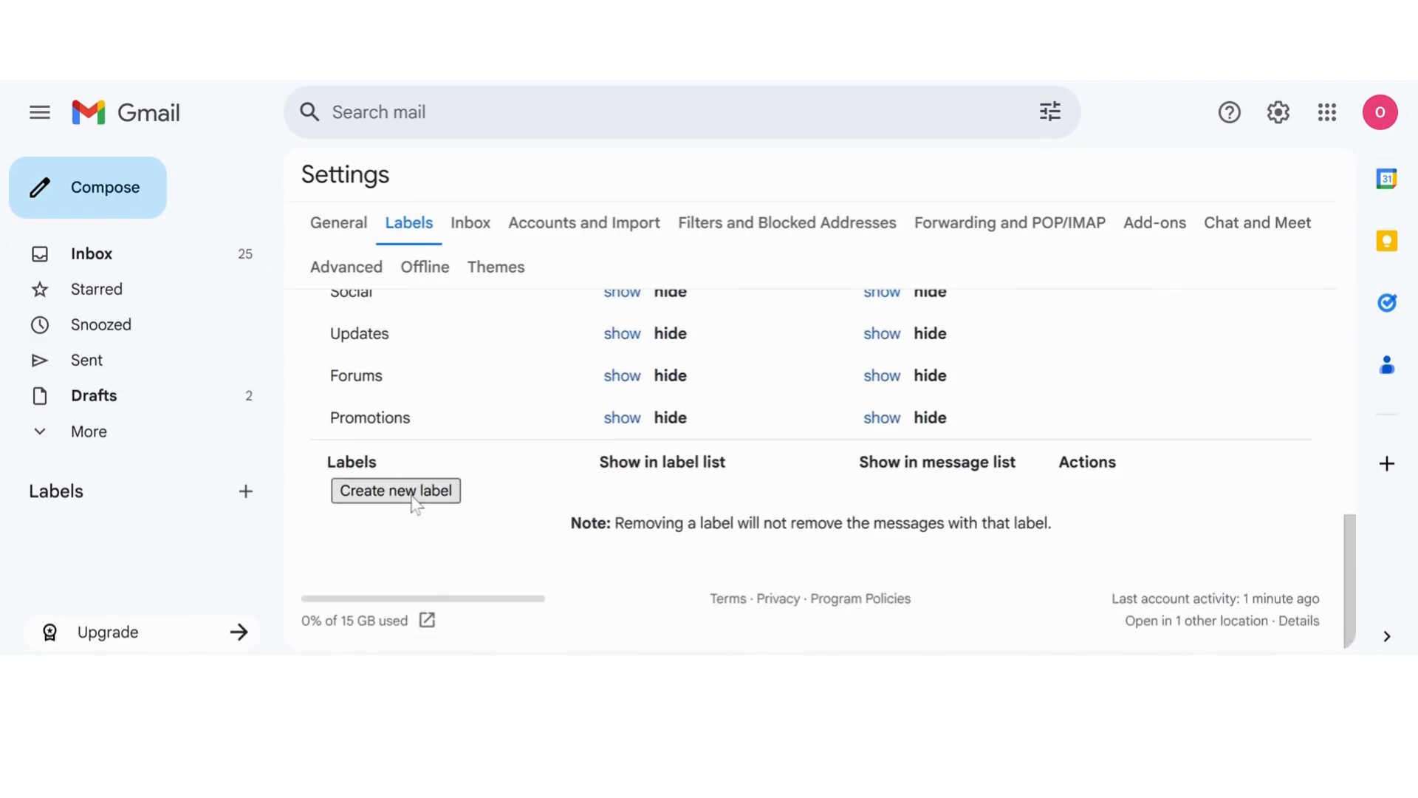
pyautogui.scroll(5, 665, 538)
pyautogui.scroll(-5, 683, 542)
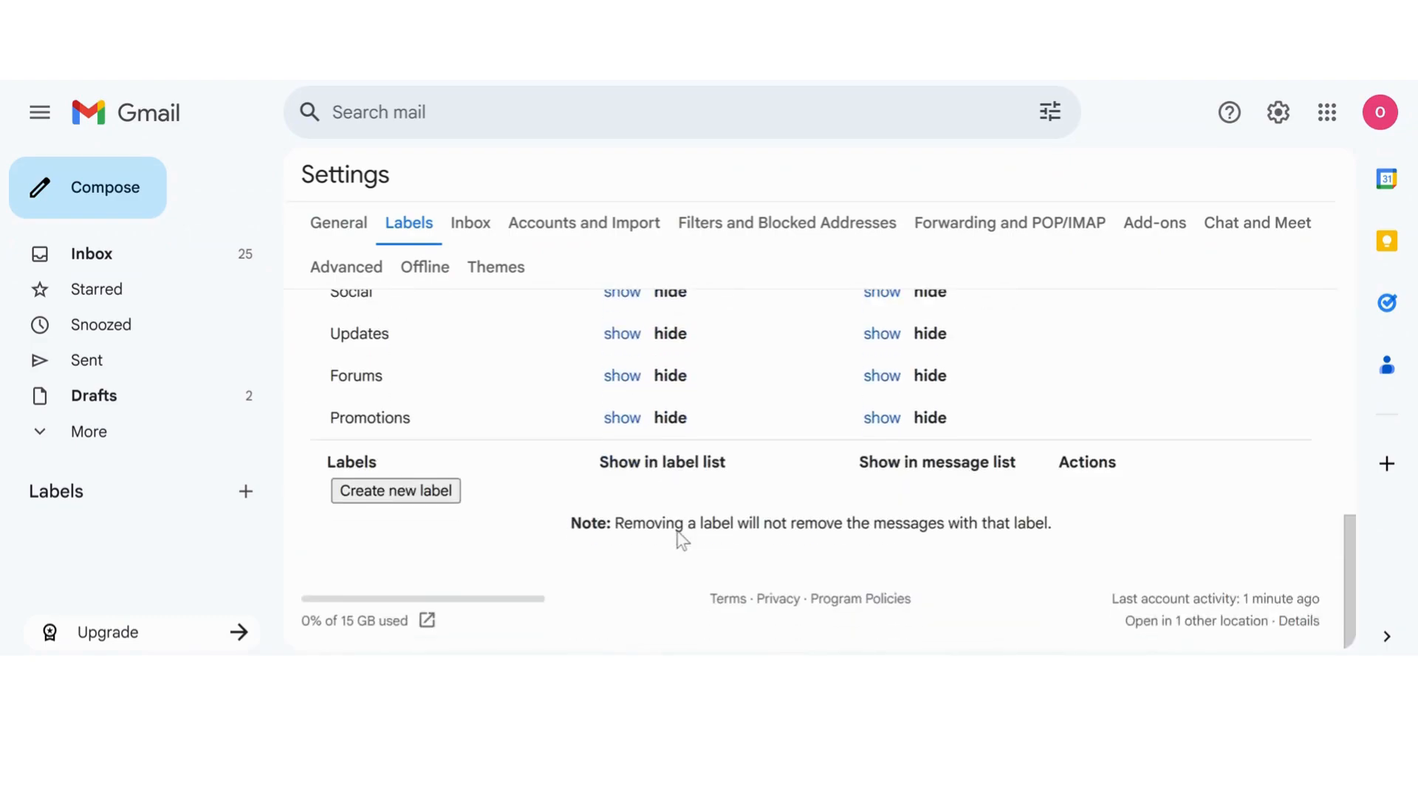
pyautogui.scroll(3, 674, 539)
pyautogui.scroll(-3, 410, 494)
pyautogui.click(410, 494)
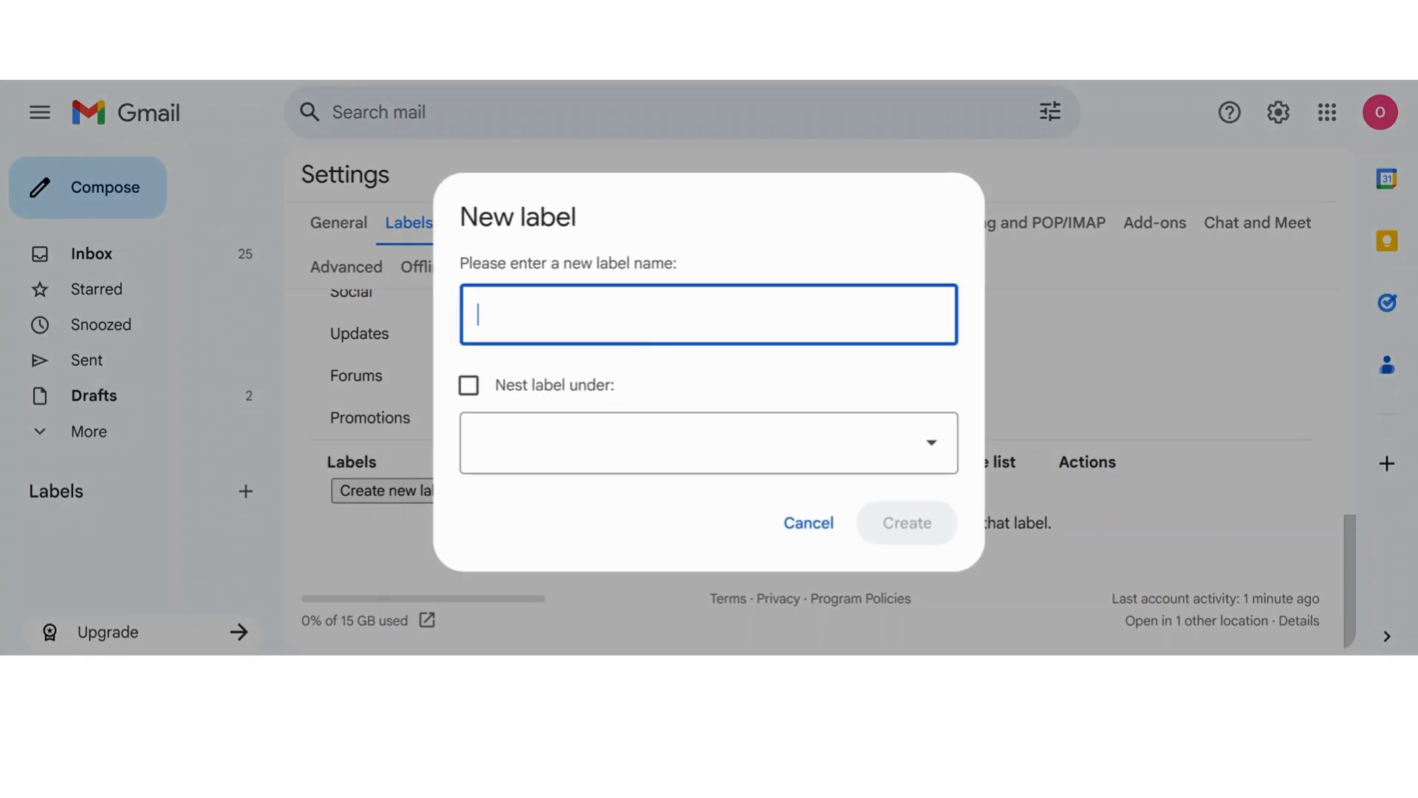
pyautogui.write('t')
pyautogui.press('BackSpace')
pyautogui.press('BackSpace')
pyautogui.press('BackSpace')
pyautogui.write('work')
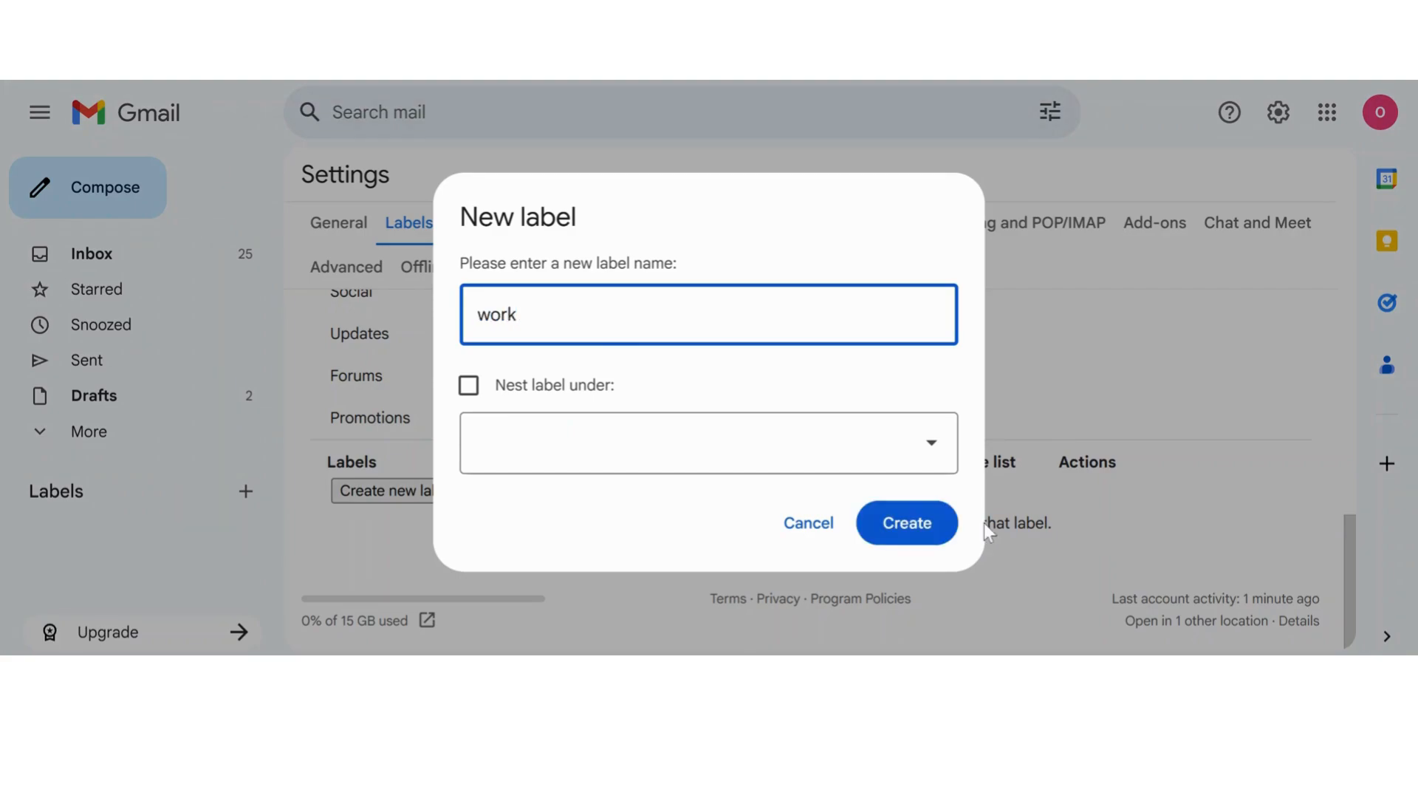
pyautogui.click(918, 532)
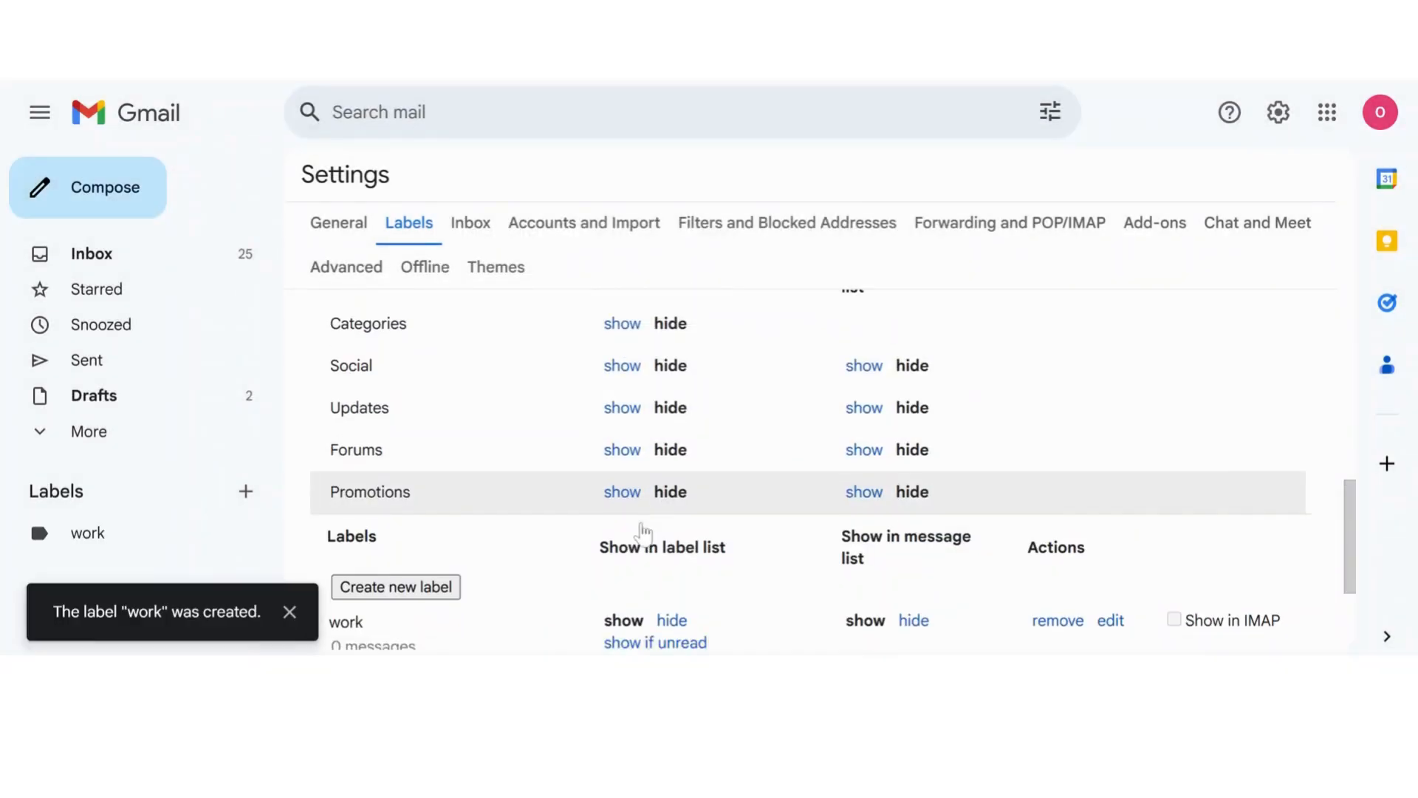
# Step: Create a new label named "Jobs Updates" in the label settings without nesting it
pyautogui.scroll(-2, 642, 530)
pyautogui.click(403, 434)
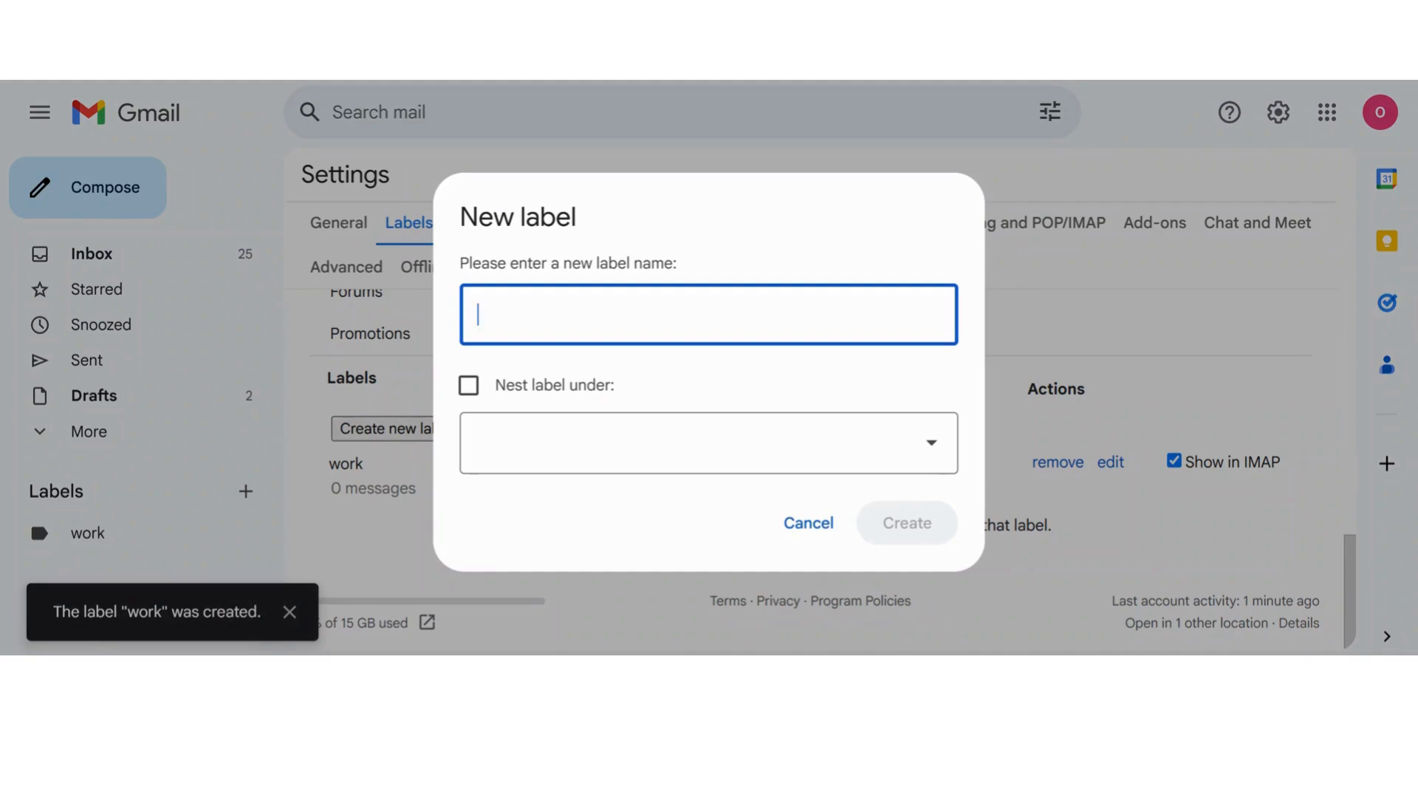
pyautogui.write('w')
pyautogui.press('BackSpace')
pyautogui.write('Jobs Updates')
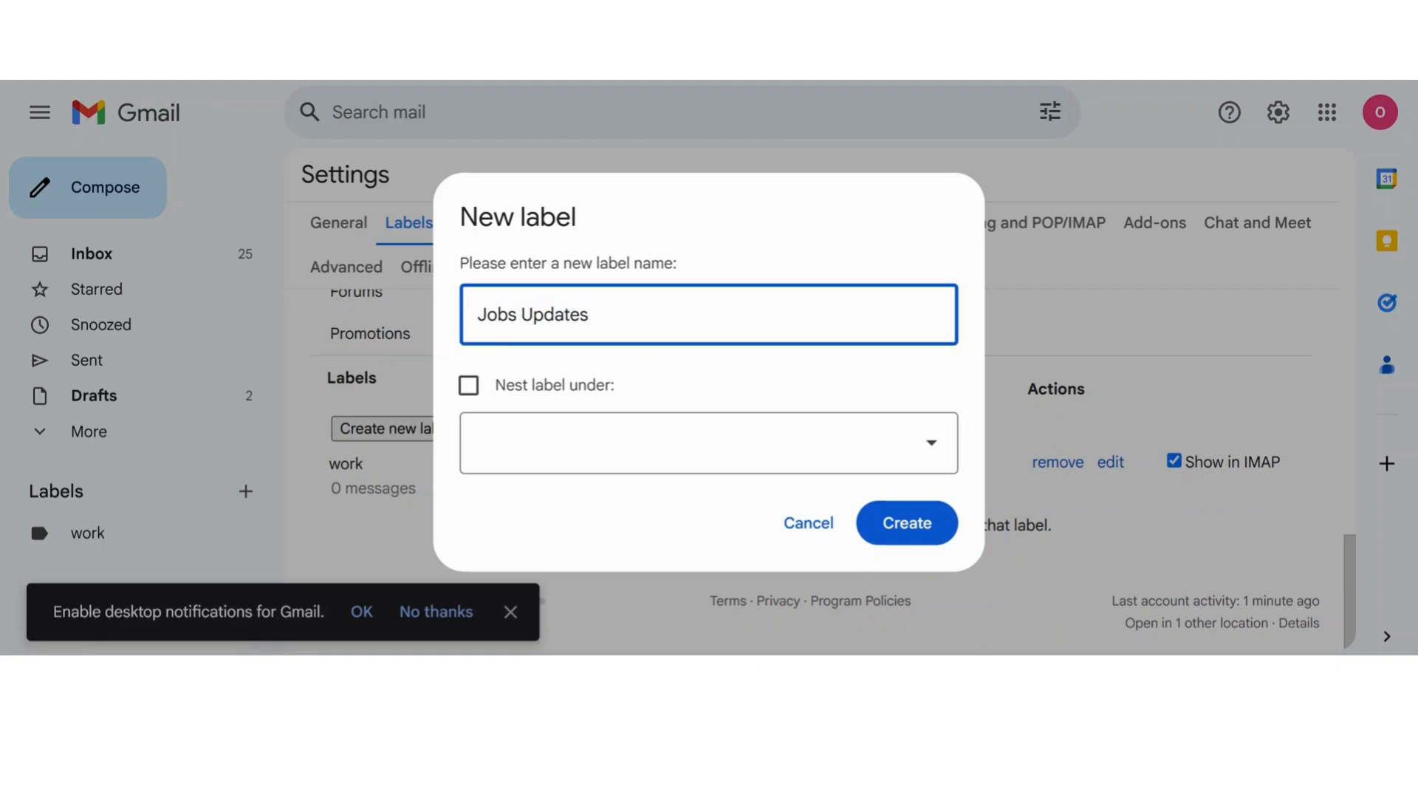
pyautogui.click(915, 534)
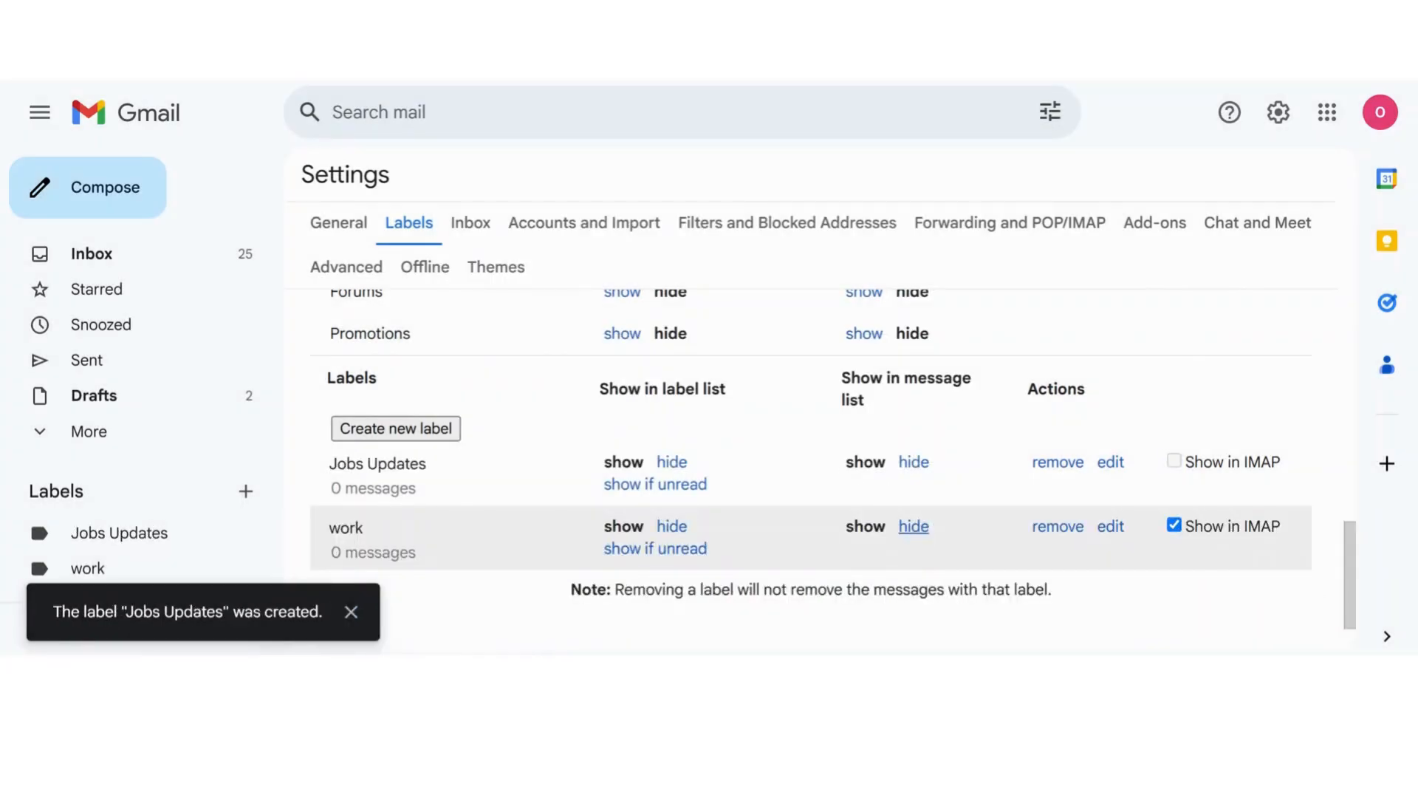
# Step: Create another label named "Industry News" in the label settings without nesting it
pyautogui.click(396, 430)
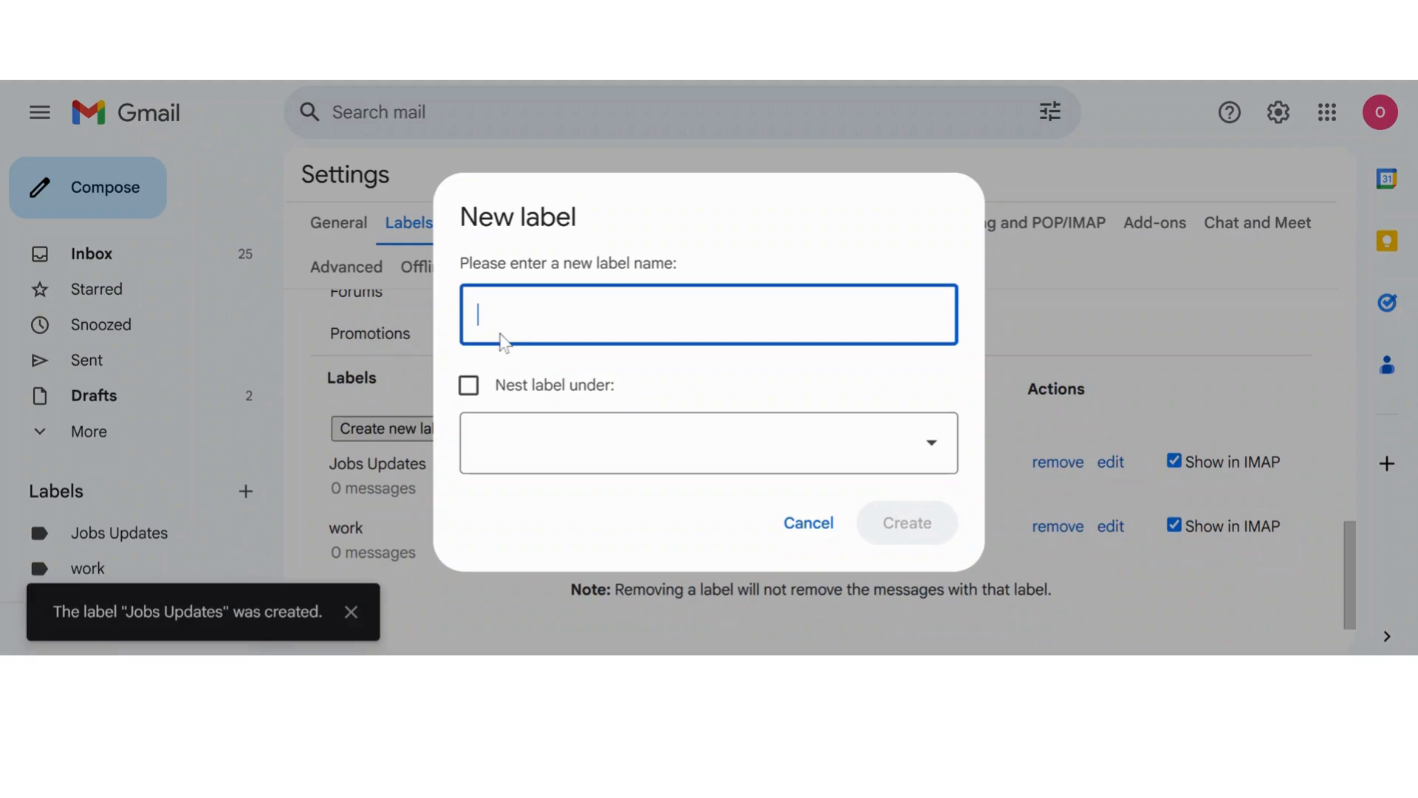
pyautogui.write('I')
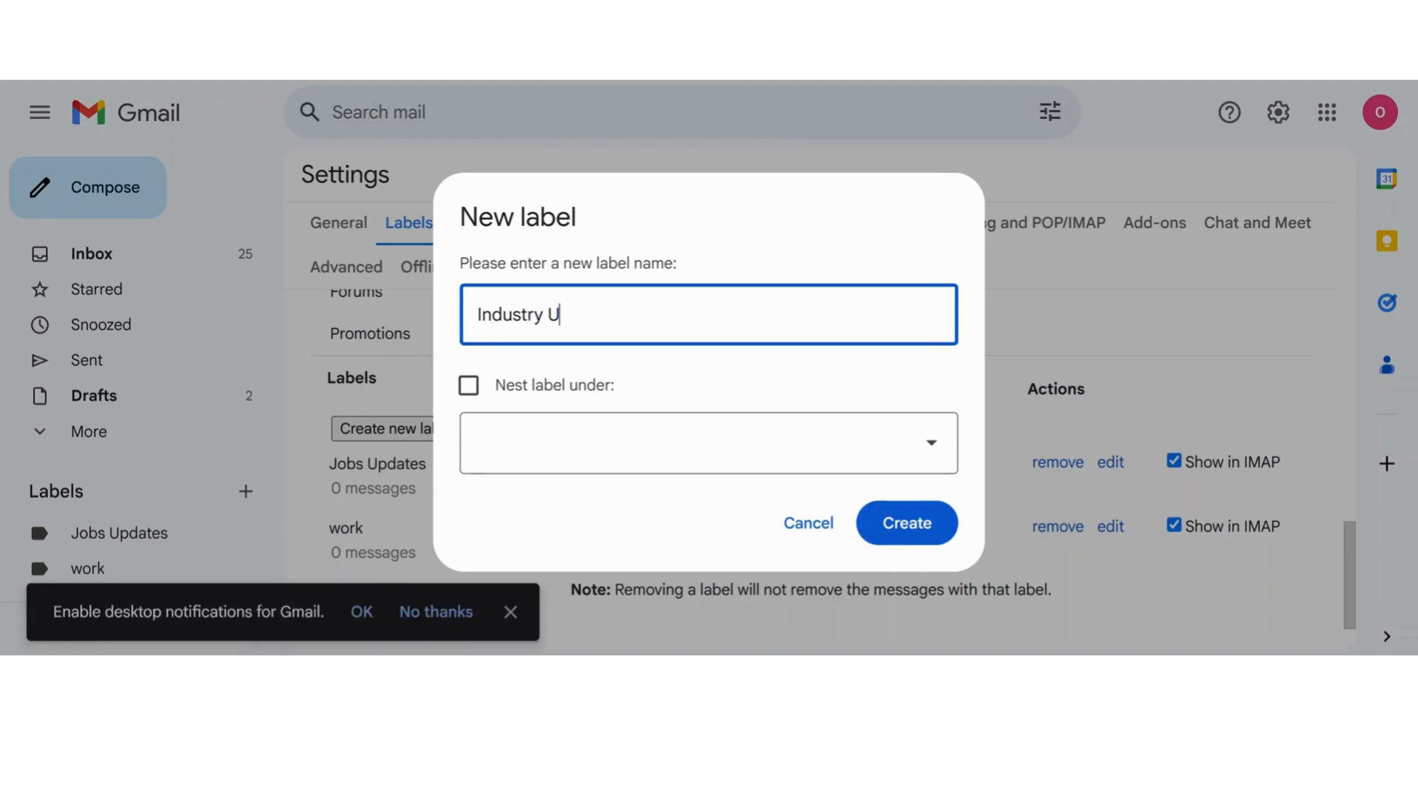
pyautogui.write('ndustry News')
pyautogui.click(905, 524)
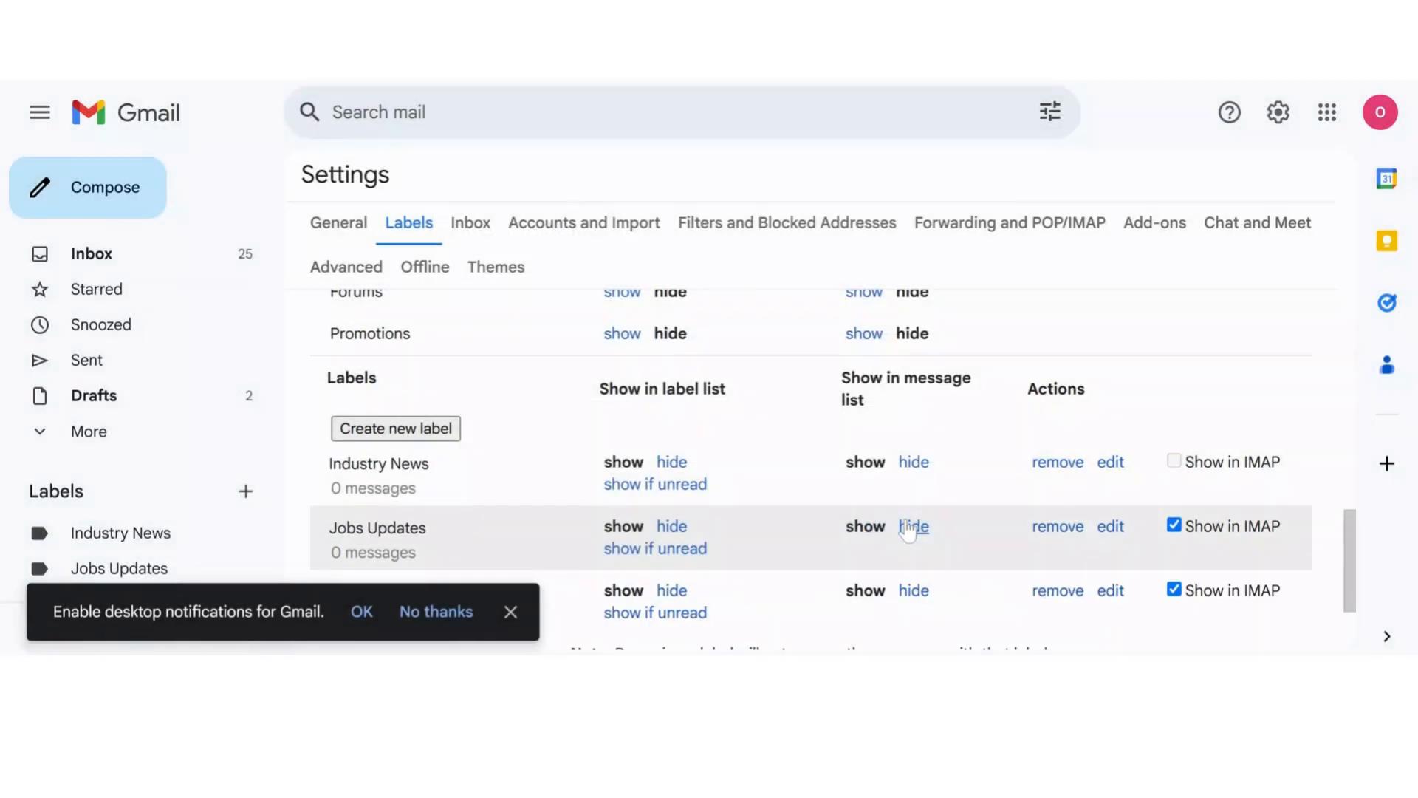
# Step: Start a new filter in the filter settings for messages from myjobmag and continue to its actions
pyautogui.scroll(-2, 669, 589)
pyautogui.scroll(4, 675, 592)
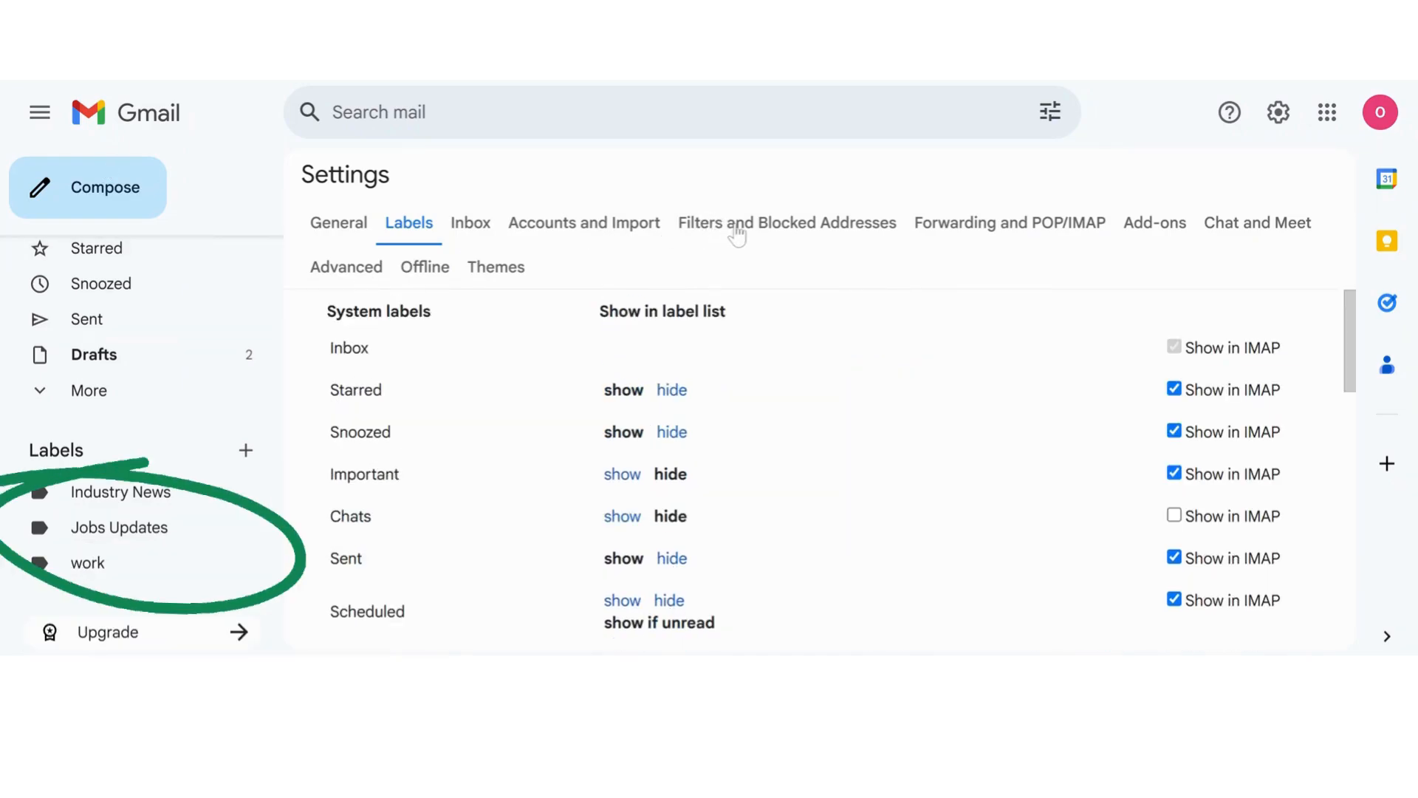
pyautogui.click(737, 231)
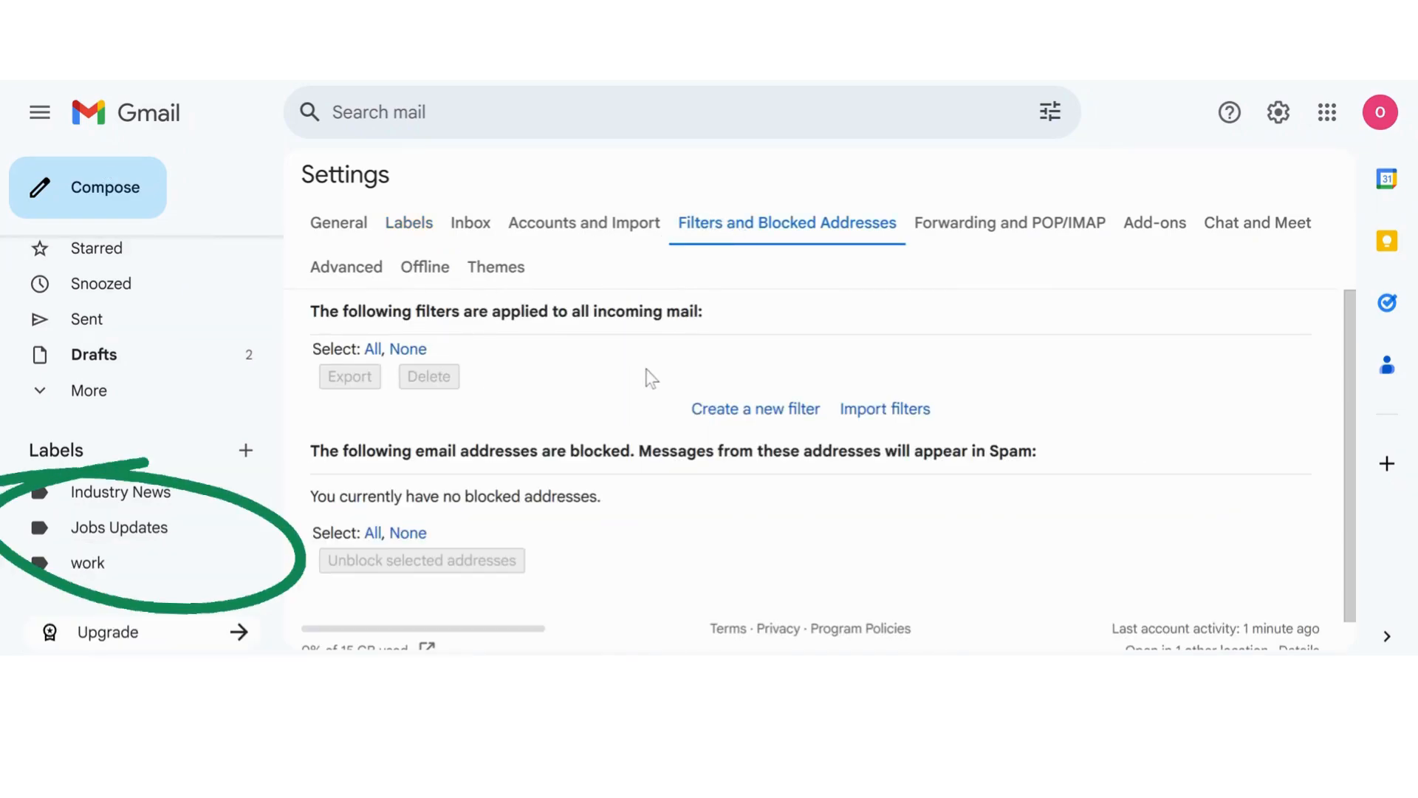
pyautogui.click(775, 411)
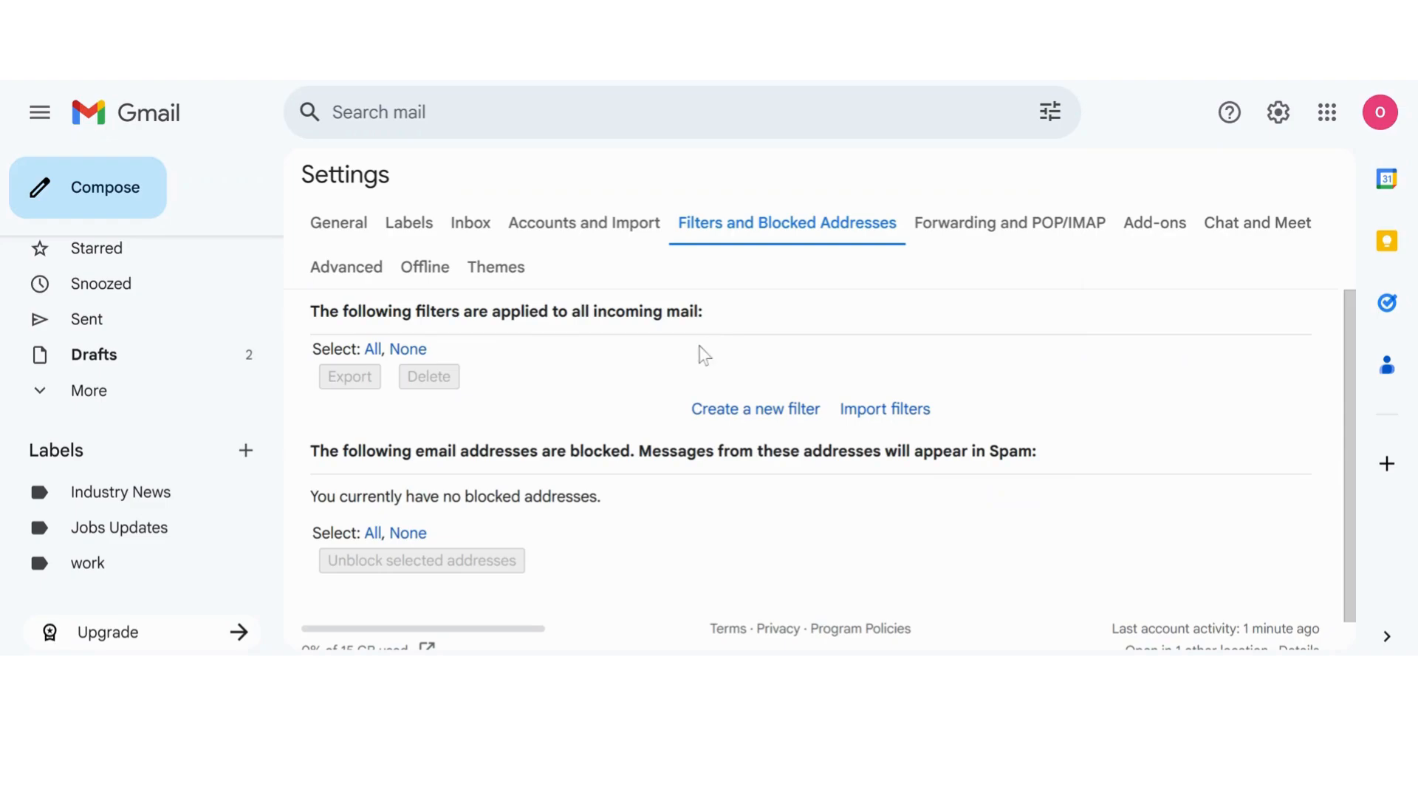
pyautogui.click(753, 410)
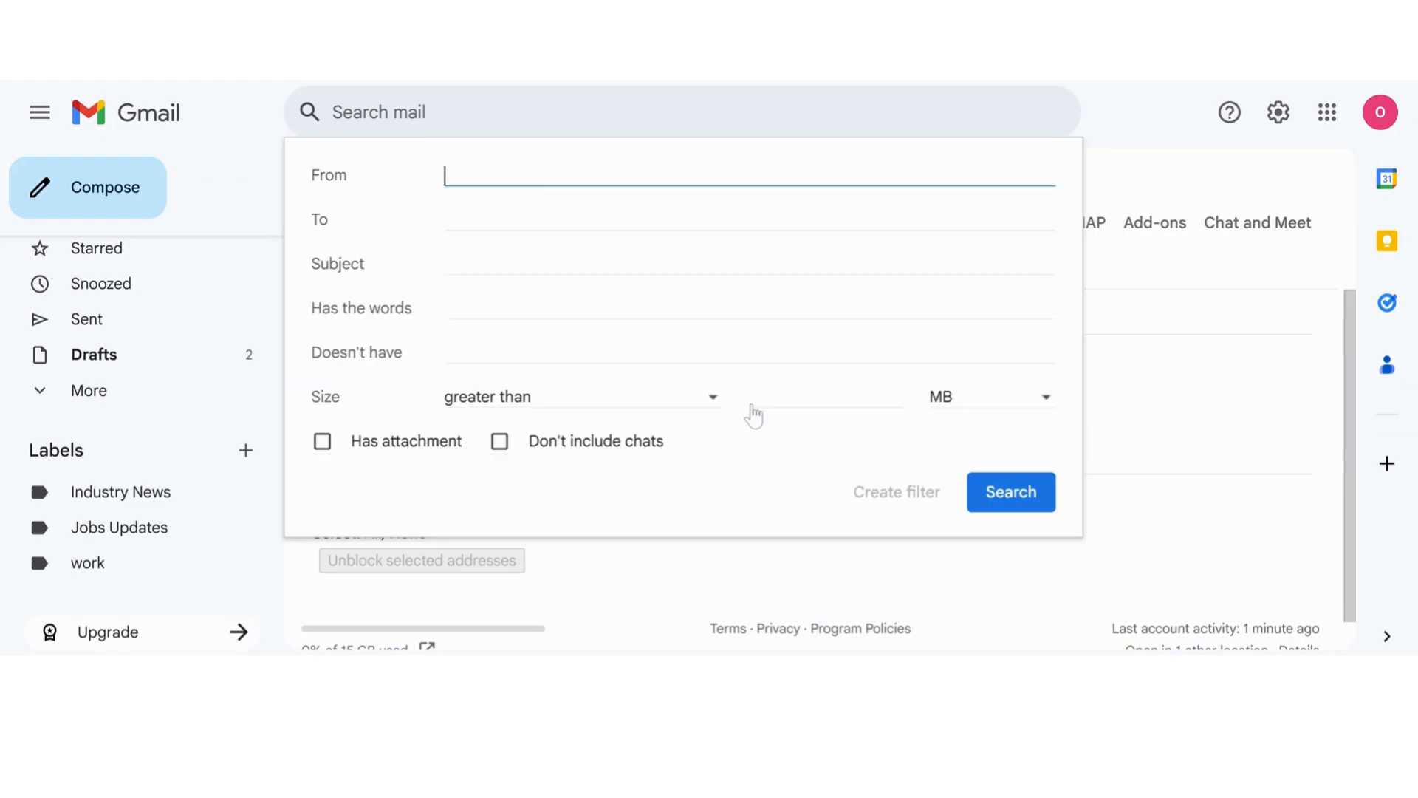
pyautogui.write('myjobmag')
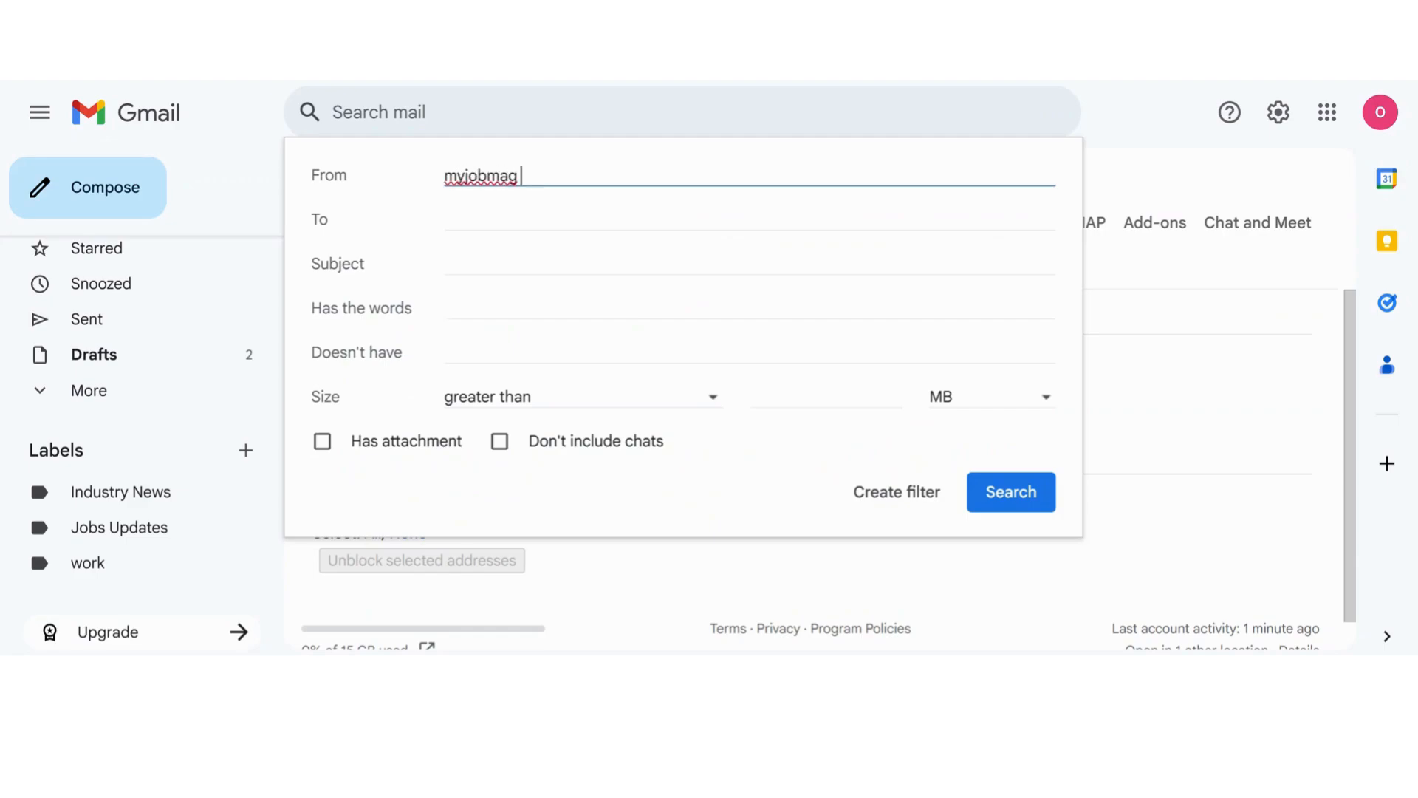
pyautogui.press('BackSpace')
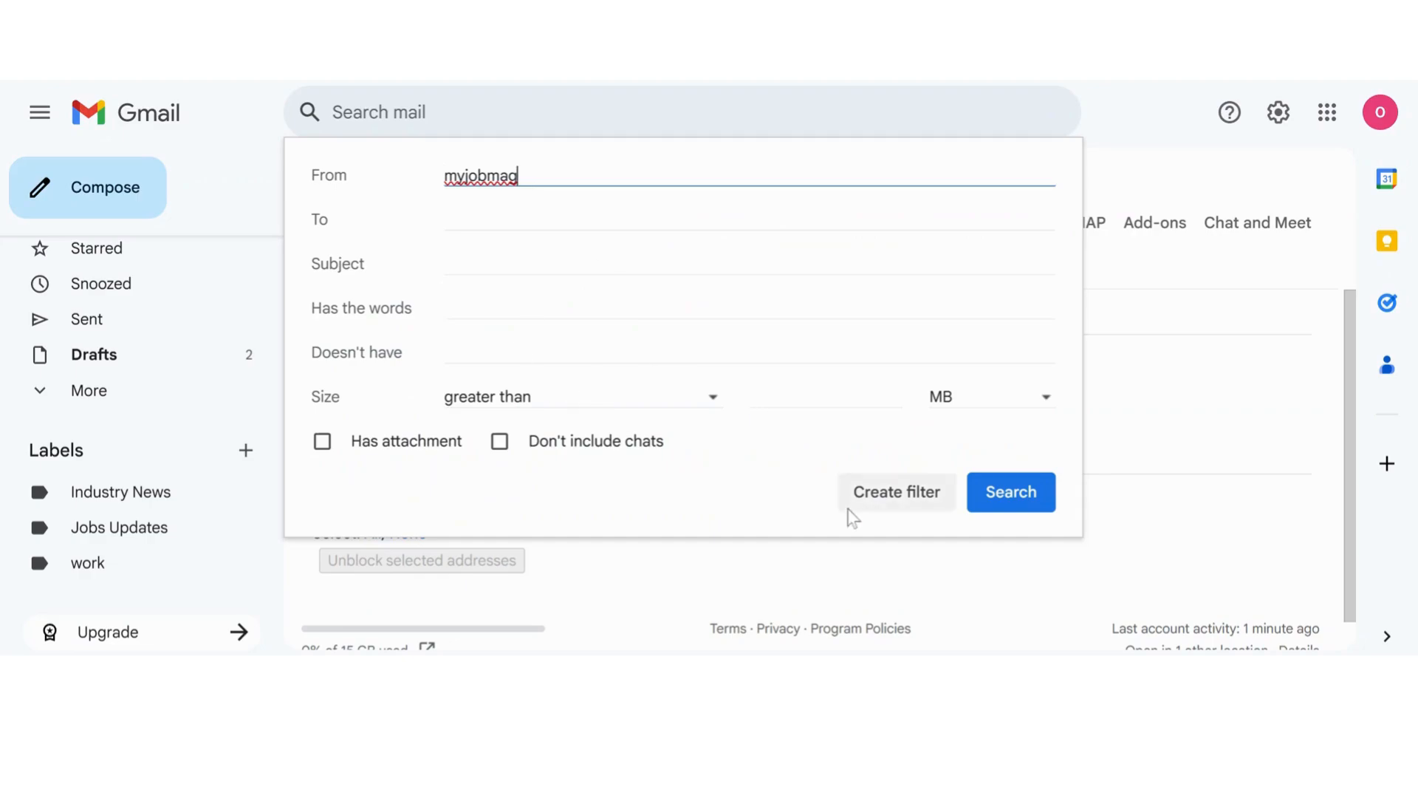
pyautogui.click(905, 494)
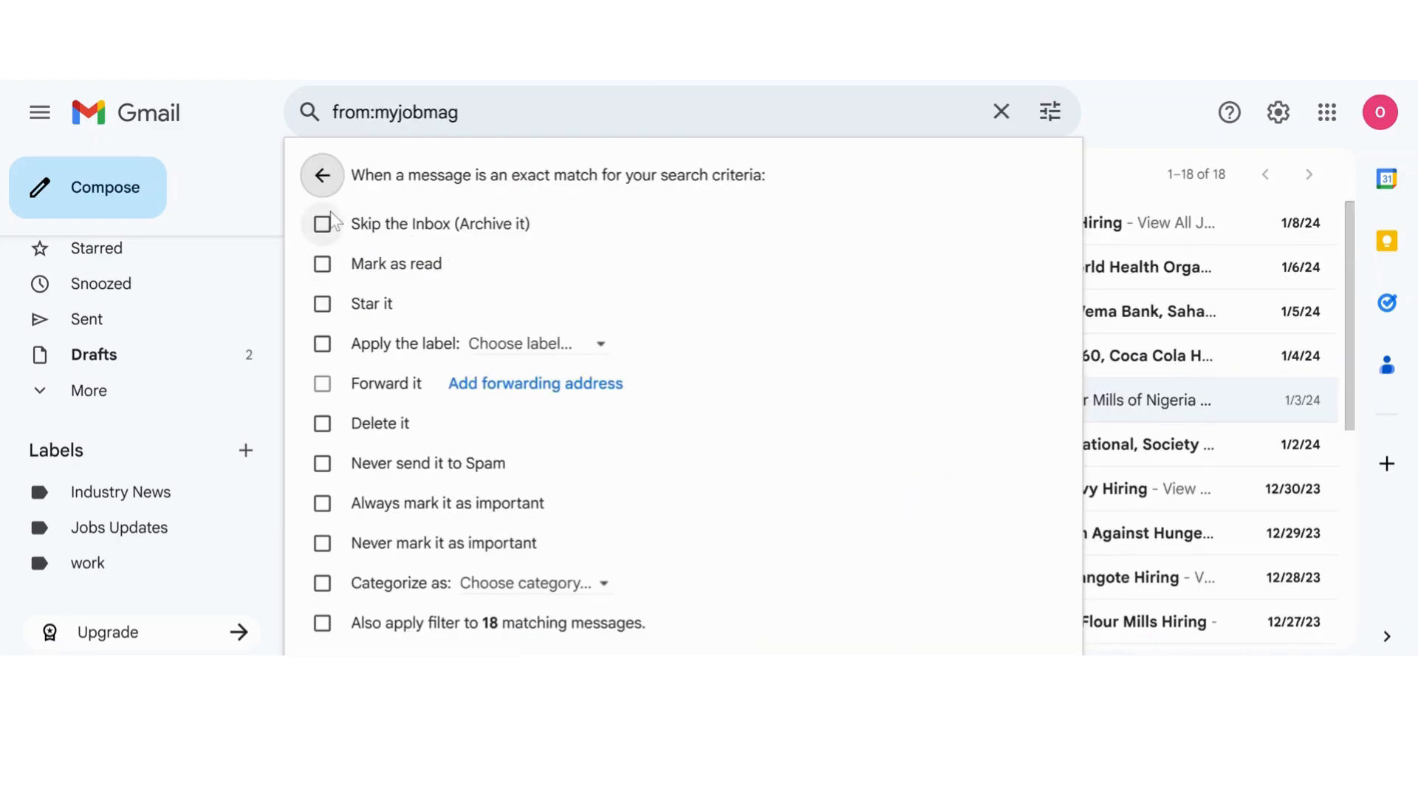
# Step: Set the myjobmag filter to star matching messages and apply the label Jobs Updates
pyautogui.click(318, 309)
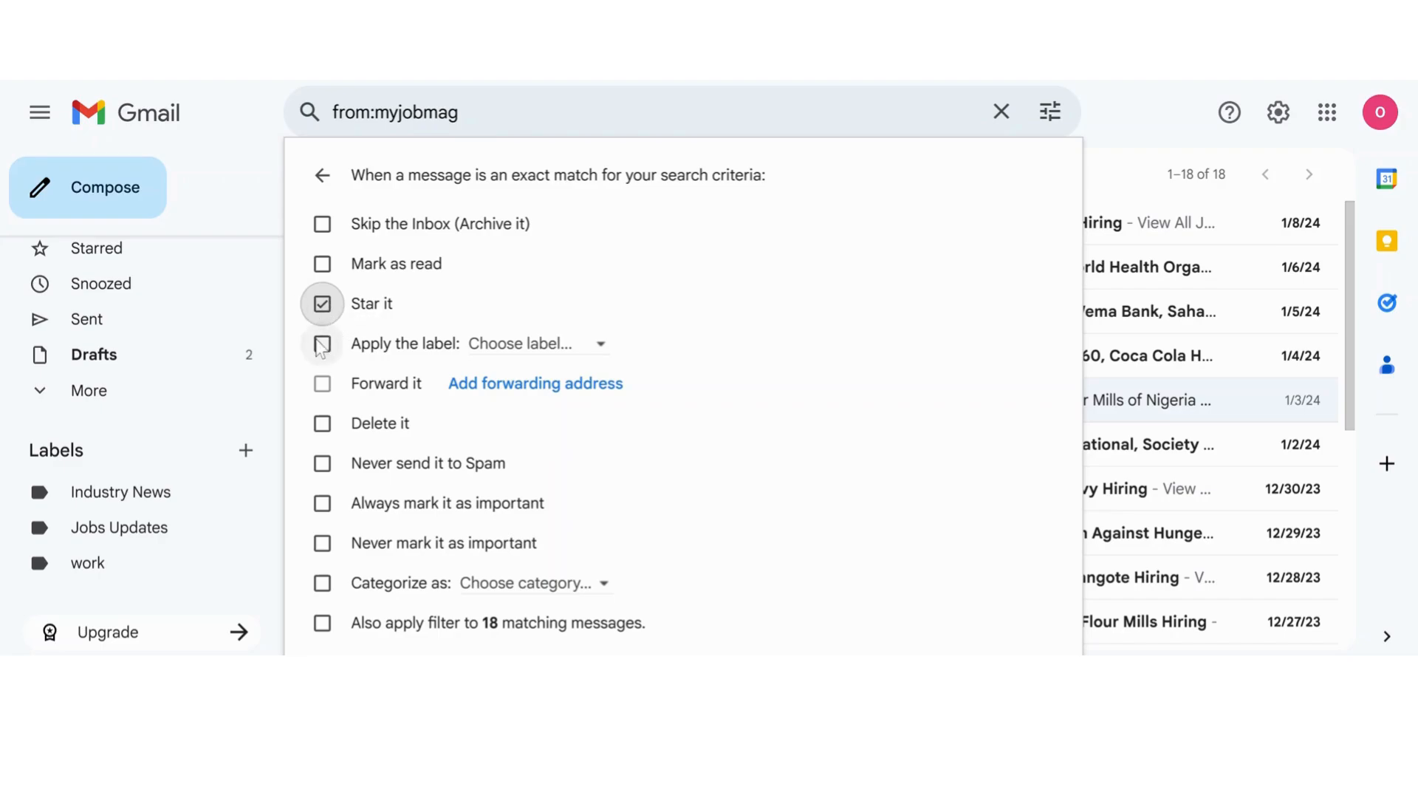
pyautogui.click(600, 347)
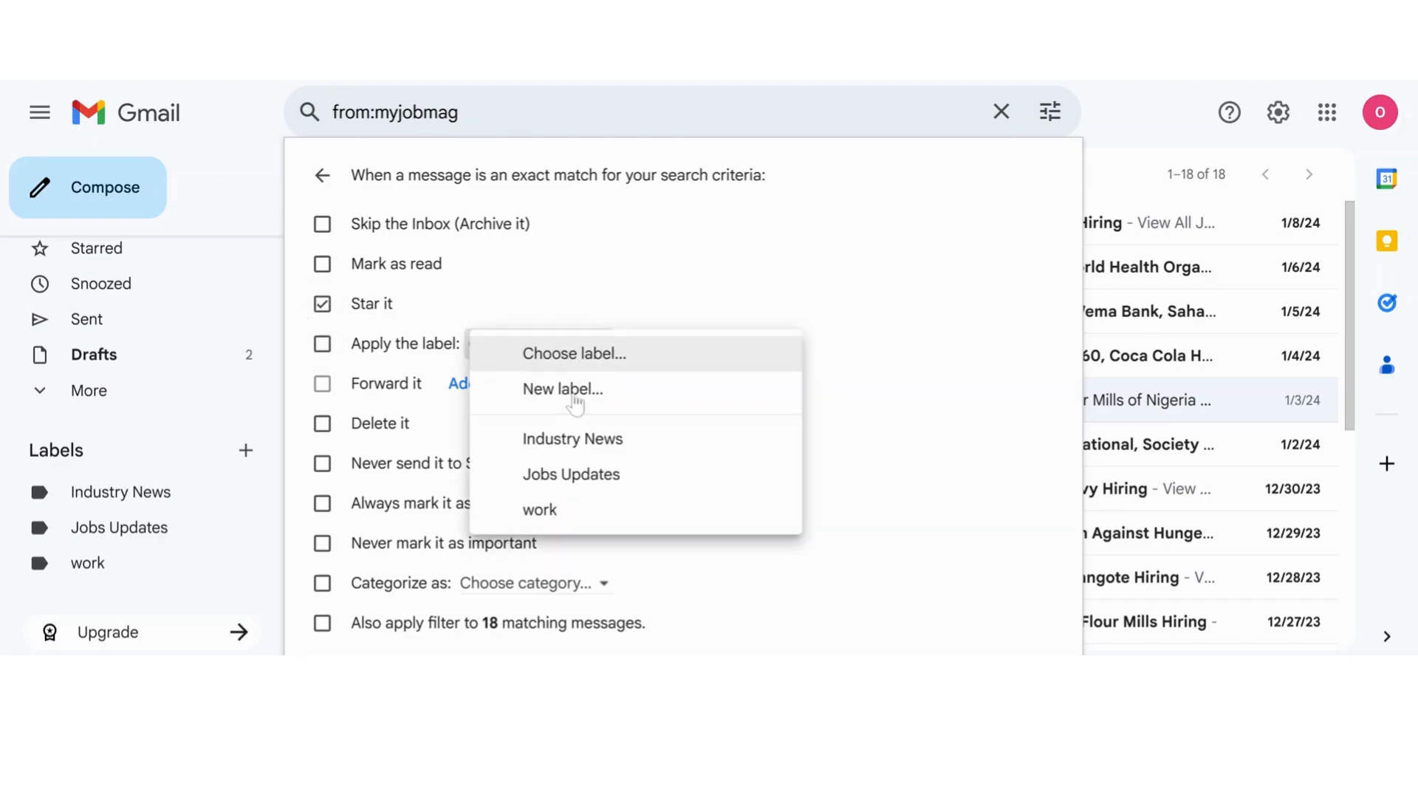
pyautogui.click(604, 474)
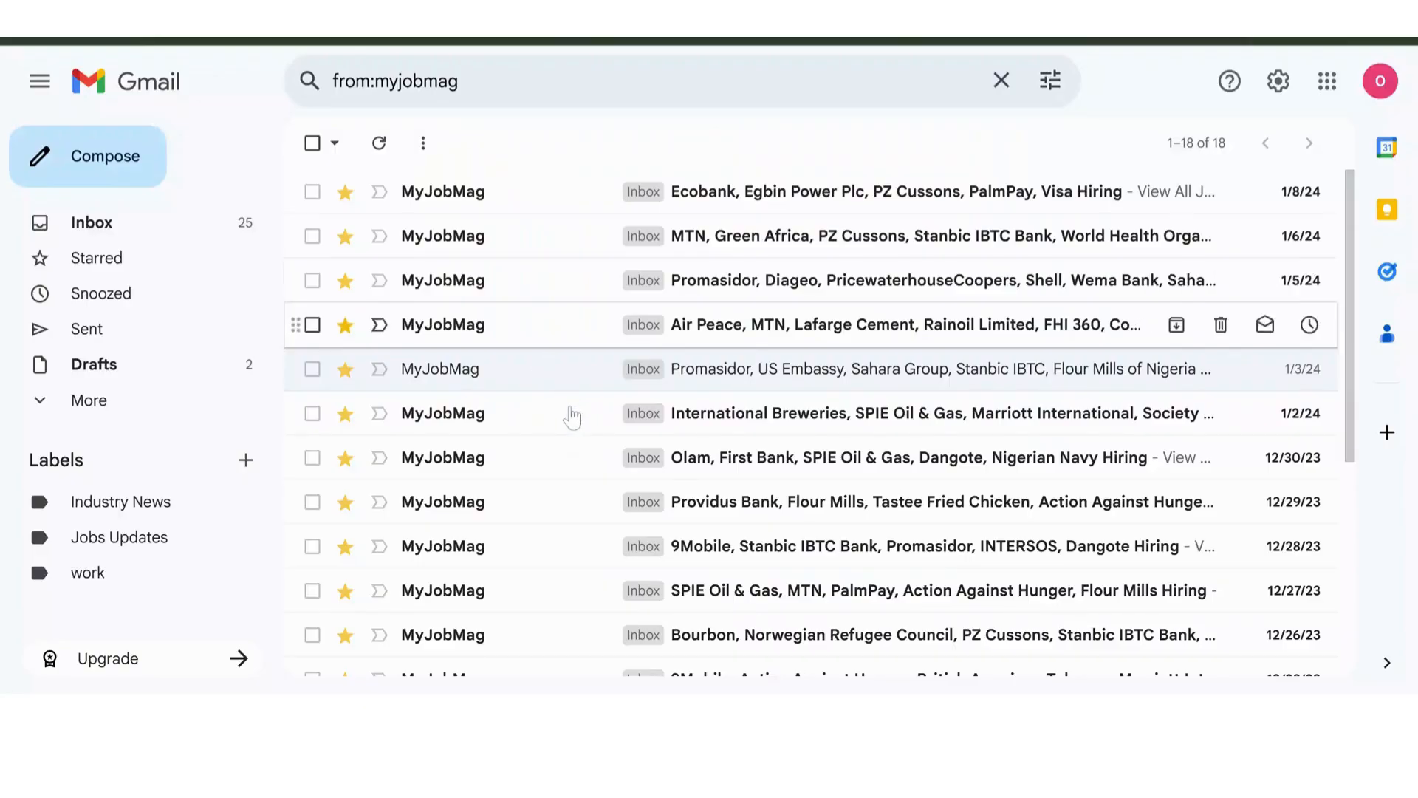
# Step: Reopen the filter options for the myjobmag search and create a filter applying the label Jobs Updates, including to existing matching messages
pyautogui.scroll(-5, 570, 412)
pyautogui.scroll(5, 569, 412)
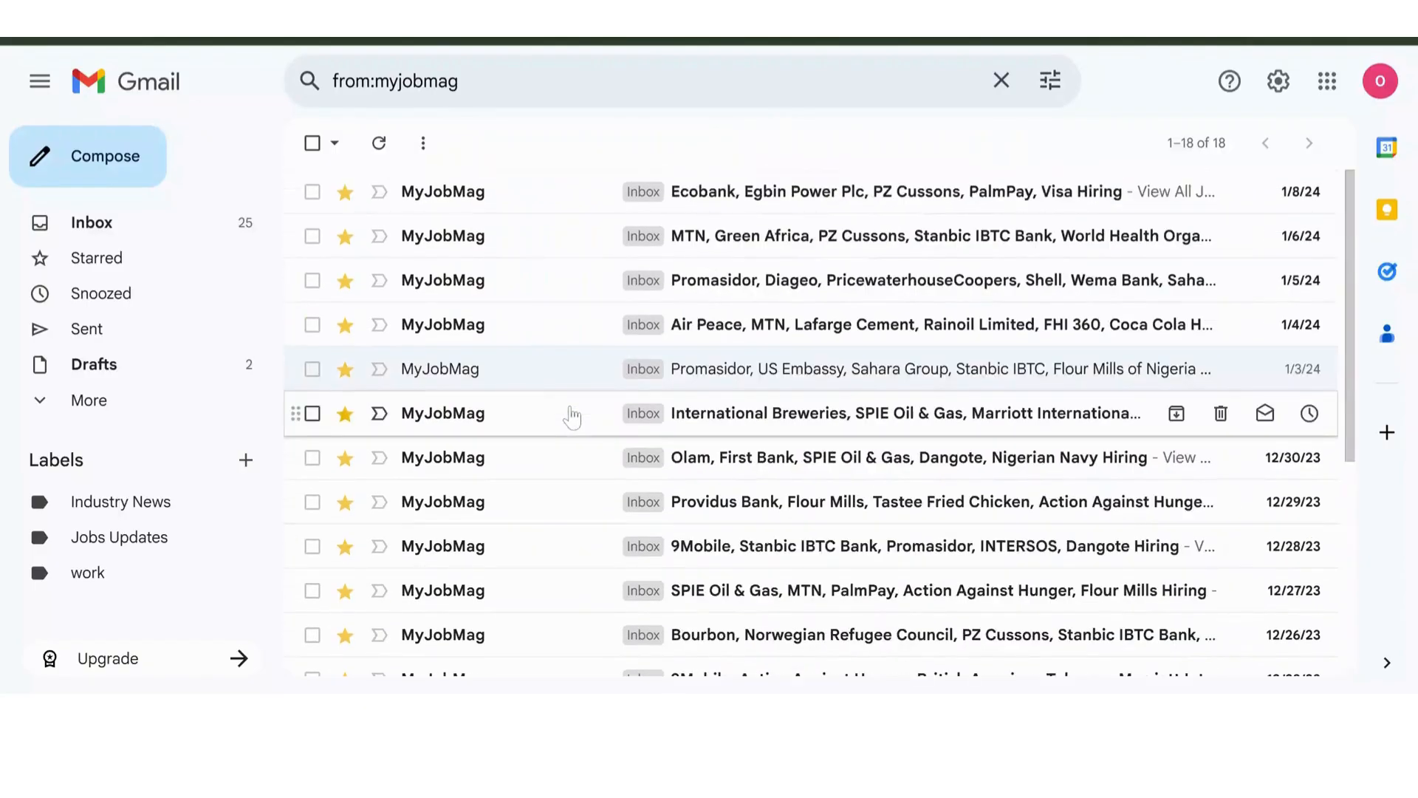
pyautogui.click(1278, 85)
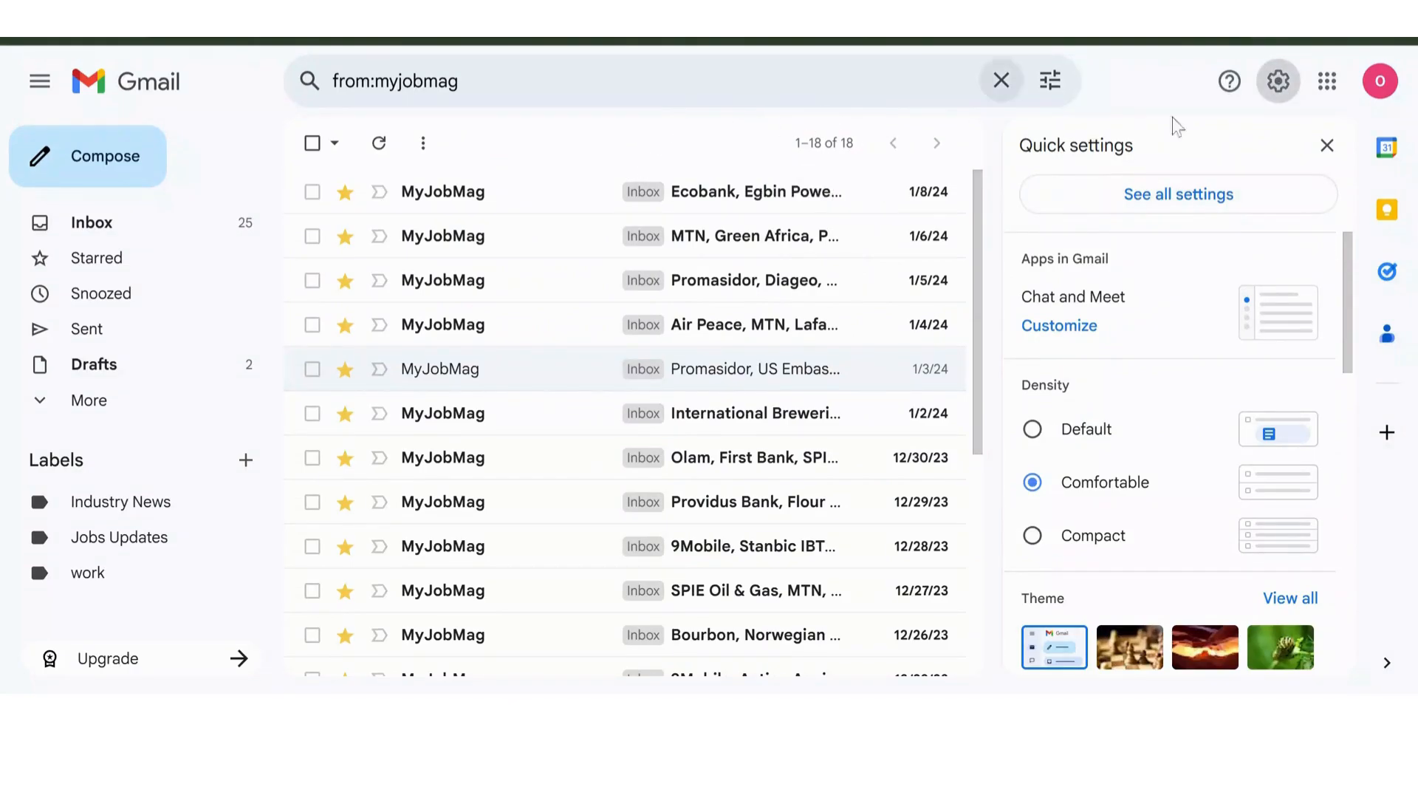
pyautogui.click(1327, 145)
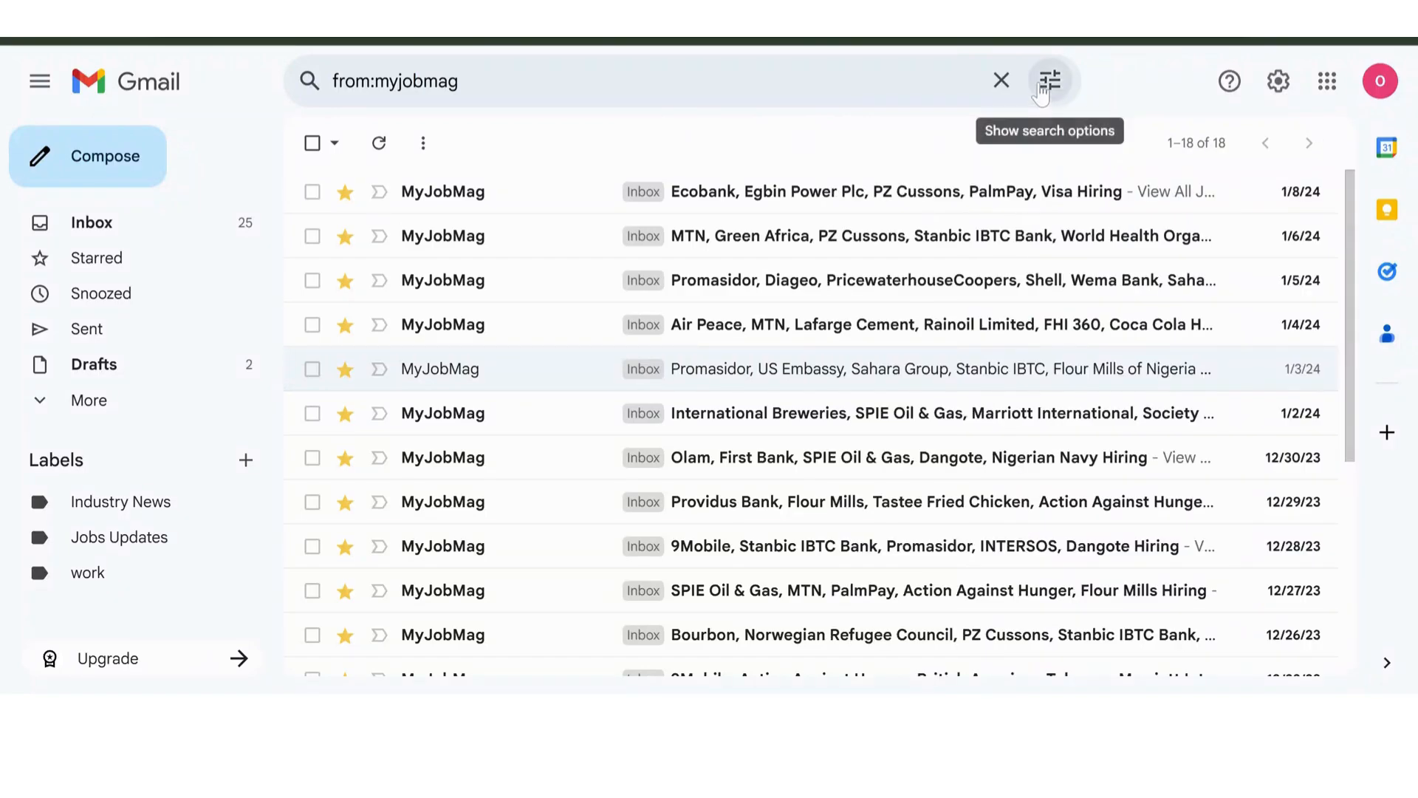
pyautogui.click(1049, 80)
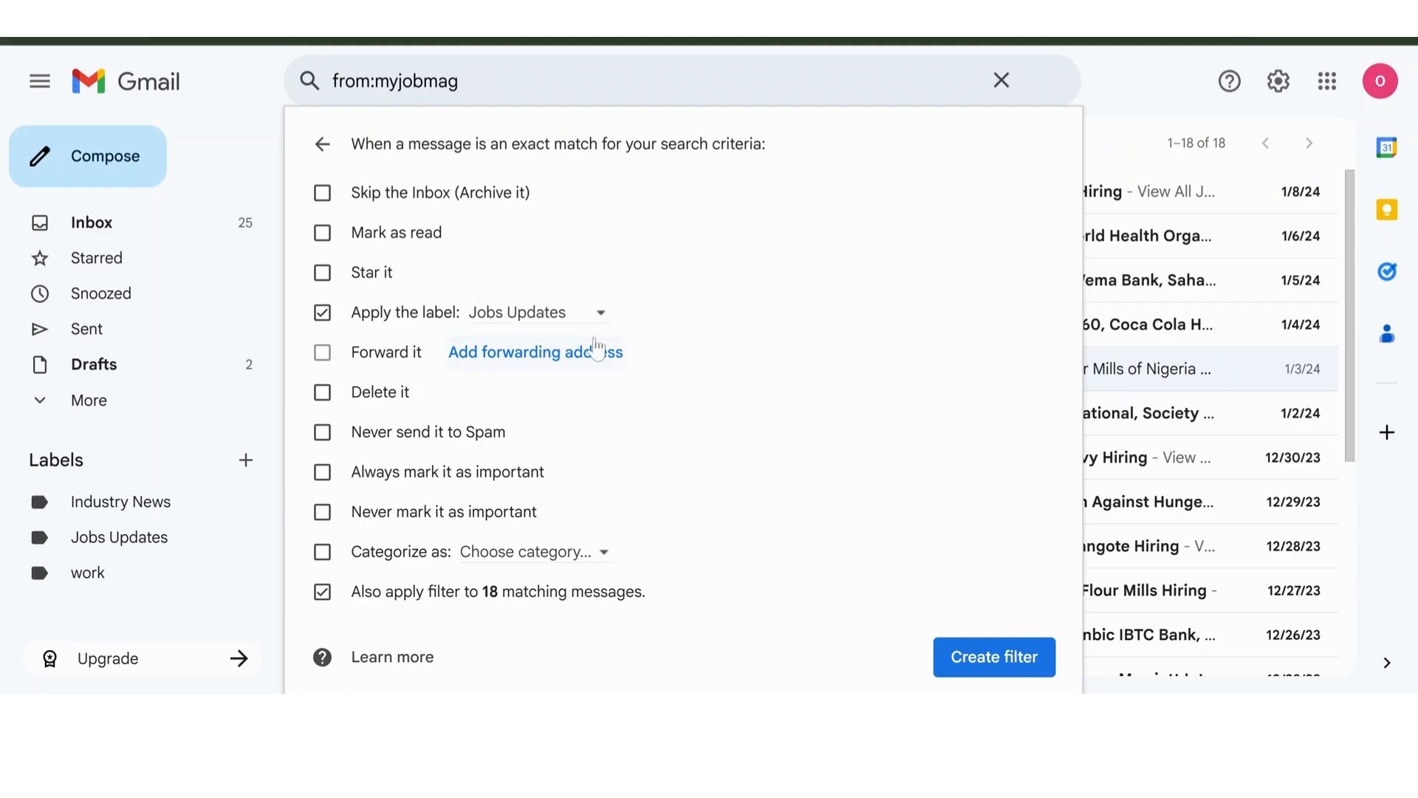
pyautogui.click(997, 662)
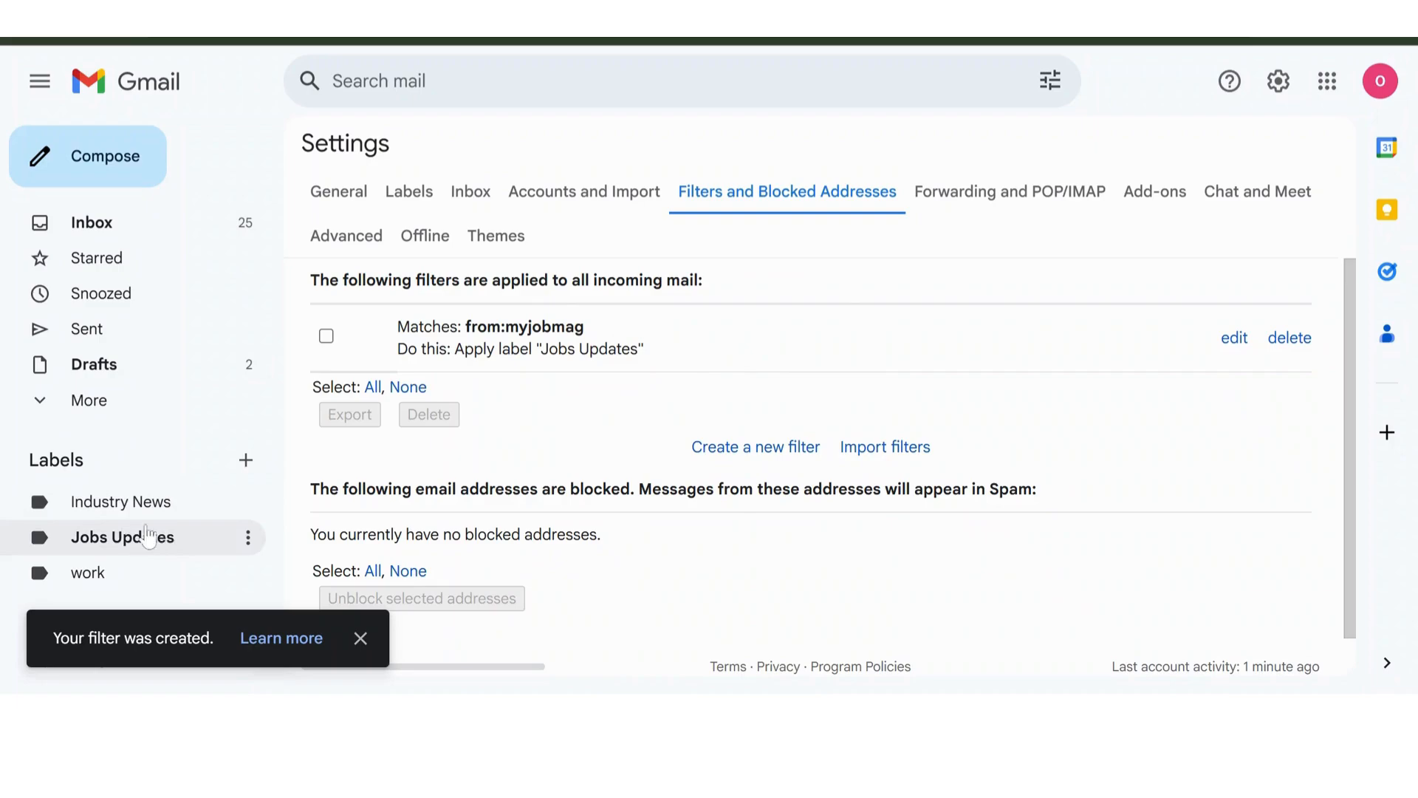
# Step: Open the Jobs Updates label and look through the messages filed under it
pyautogui.click(149, 548)
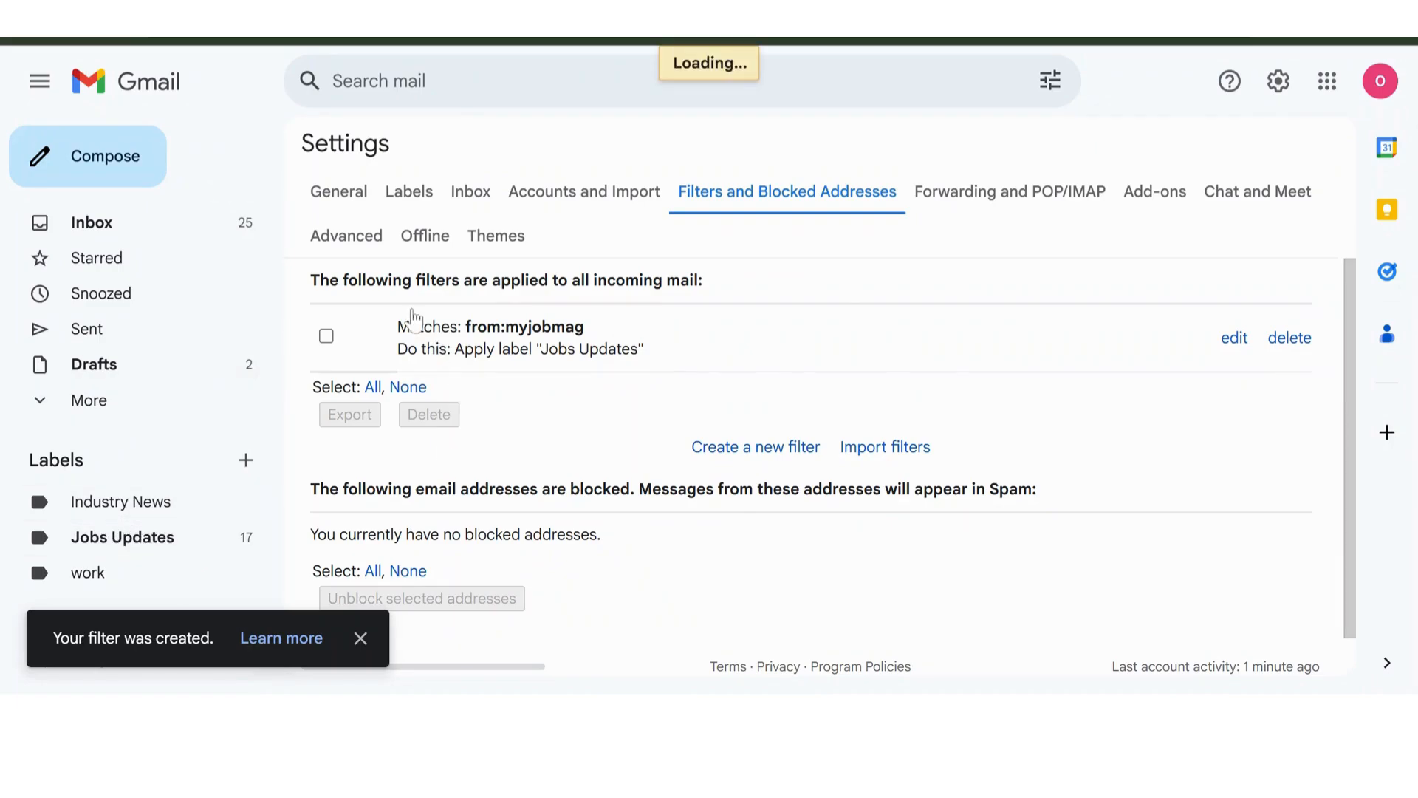
pyautogui.scroll(-5, 517, 510)
pyautogui.scroll(5, 517, 510)
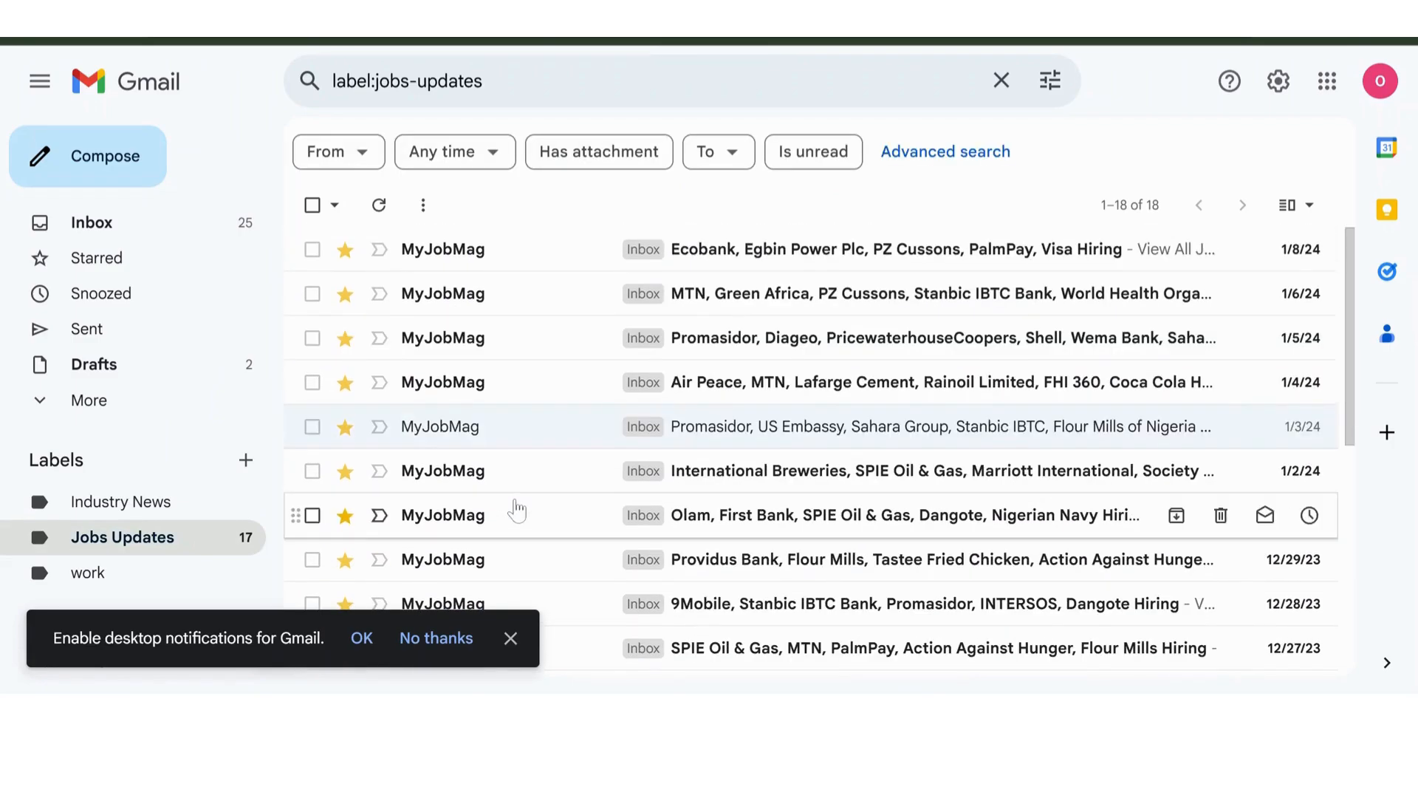
# Step: Open the Forwarding and POP/IMAP settings and review the forwarding, POP download and IMAP access options
pyautogui.click(1277, 82)
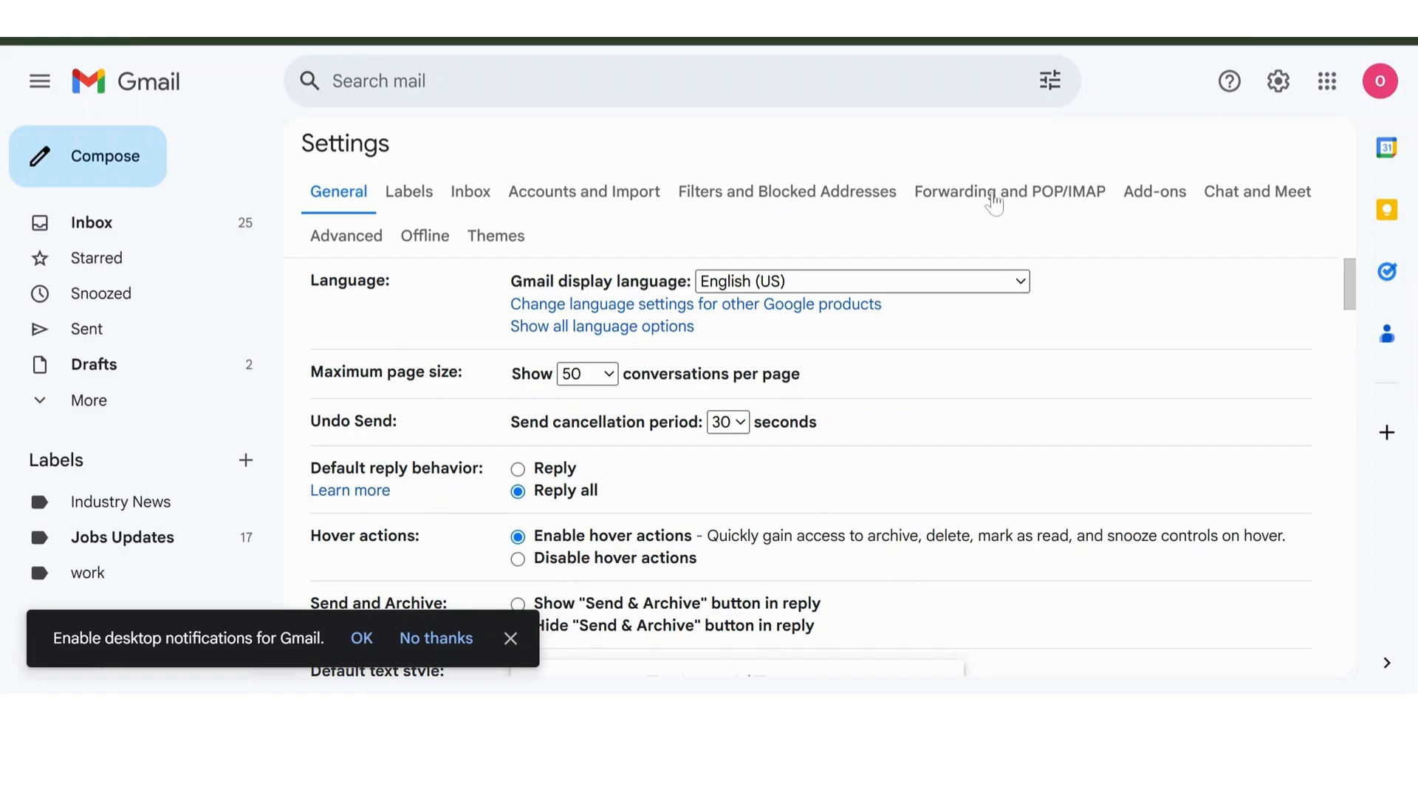
pyautogui.click(994, 197)
pyautogui.scroll(-3, 697, 444)
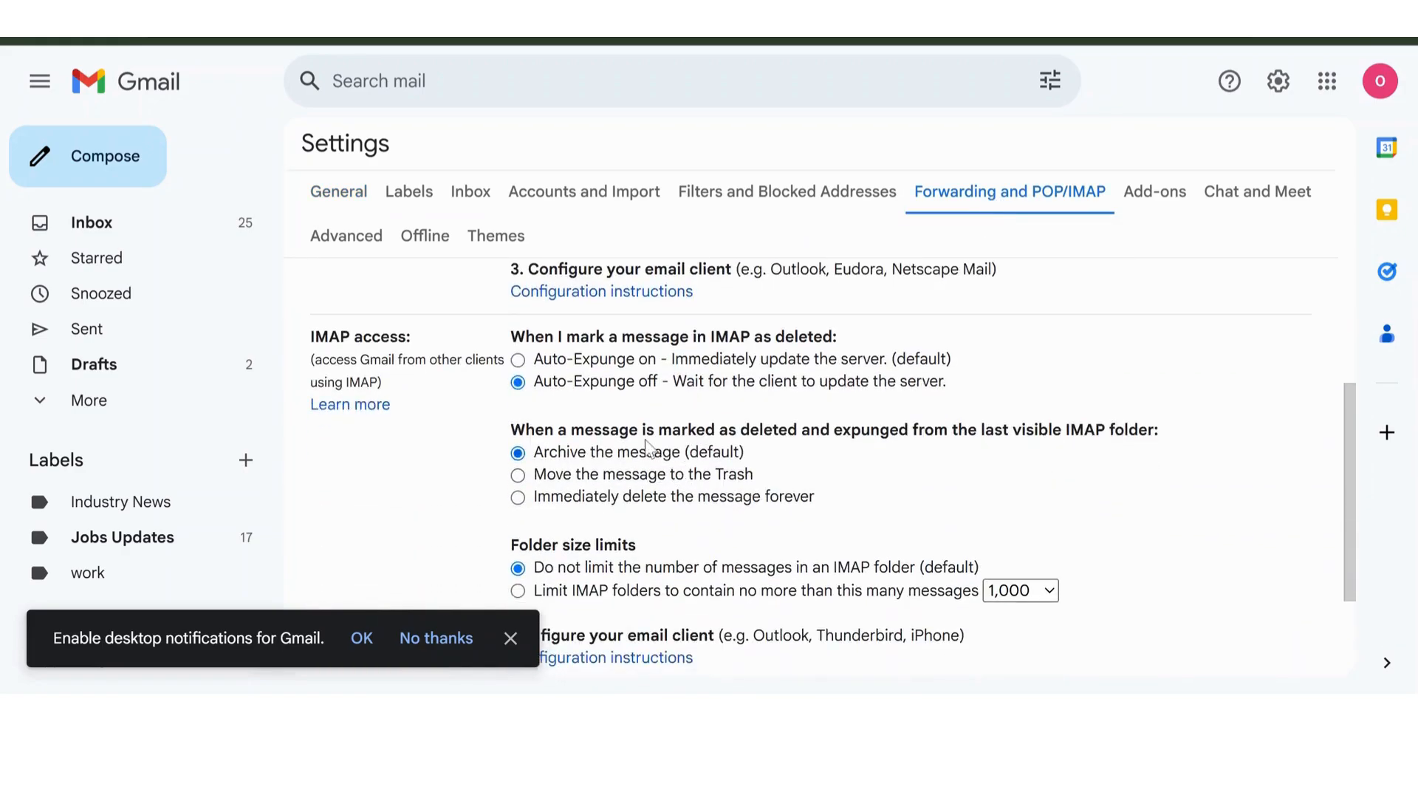
pyautogui.scroll(-2, 653, 537)
pyautogui.scroll(5, 653, 537)
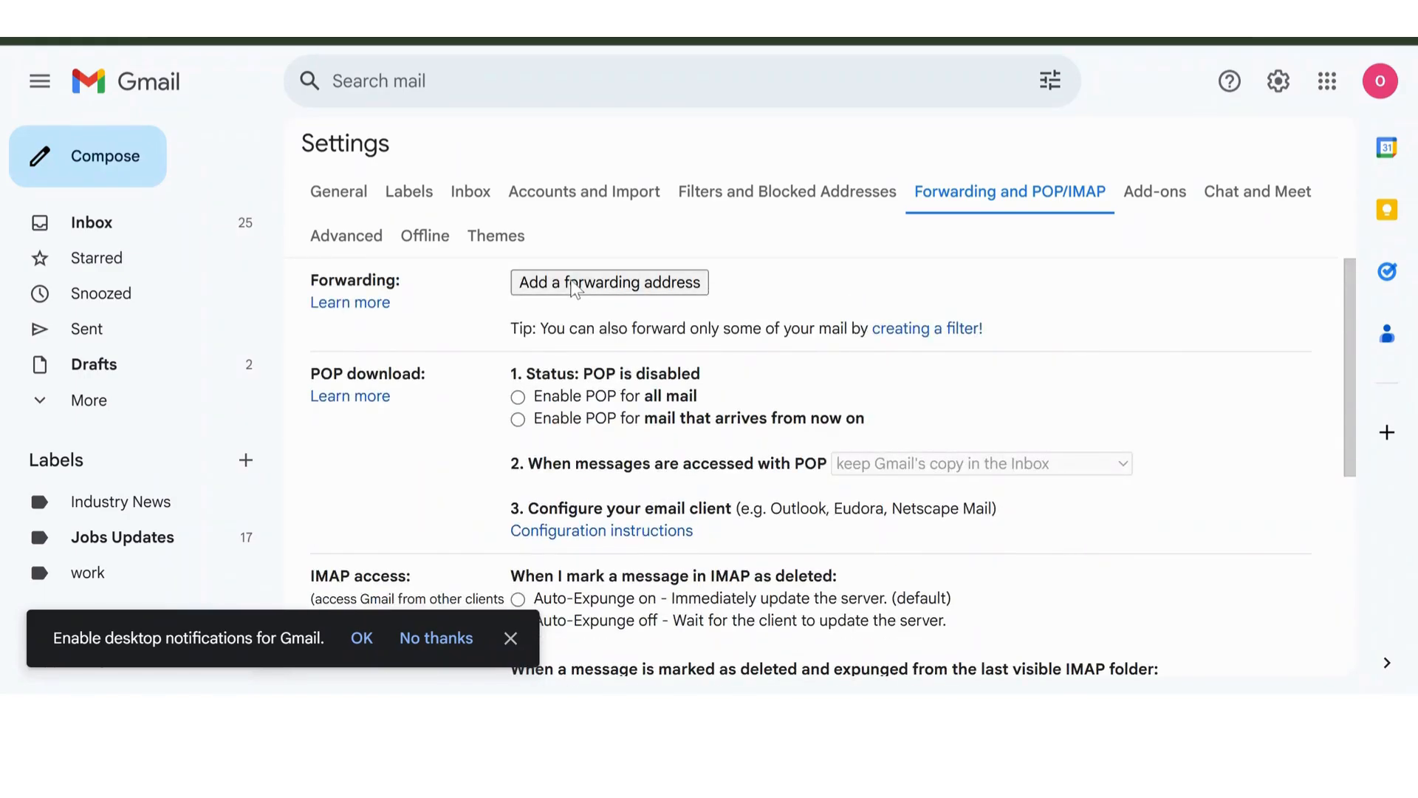
# Step: Try to add a forwarding email address, then dismiss the request
pyautogui.click(576, 288)
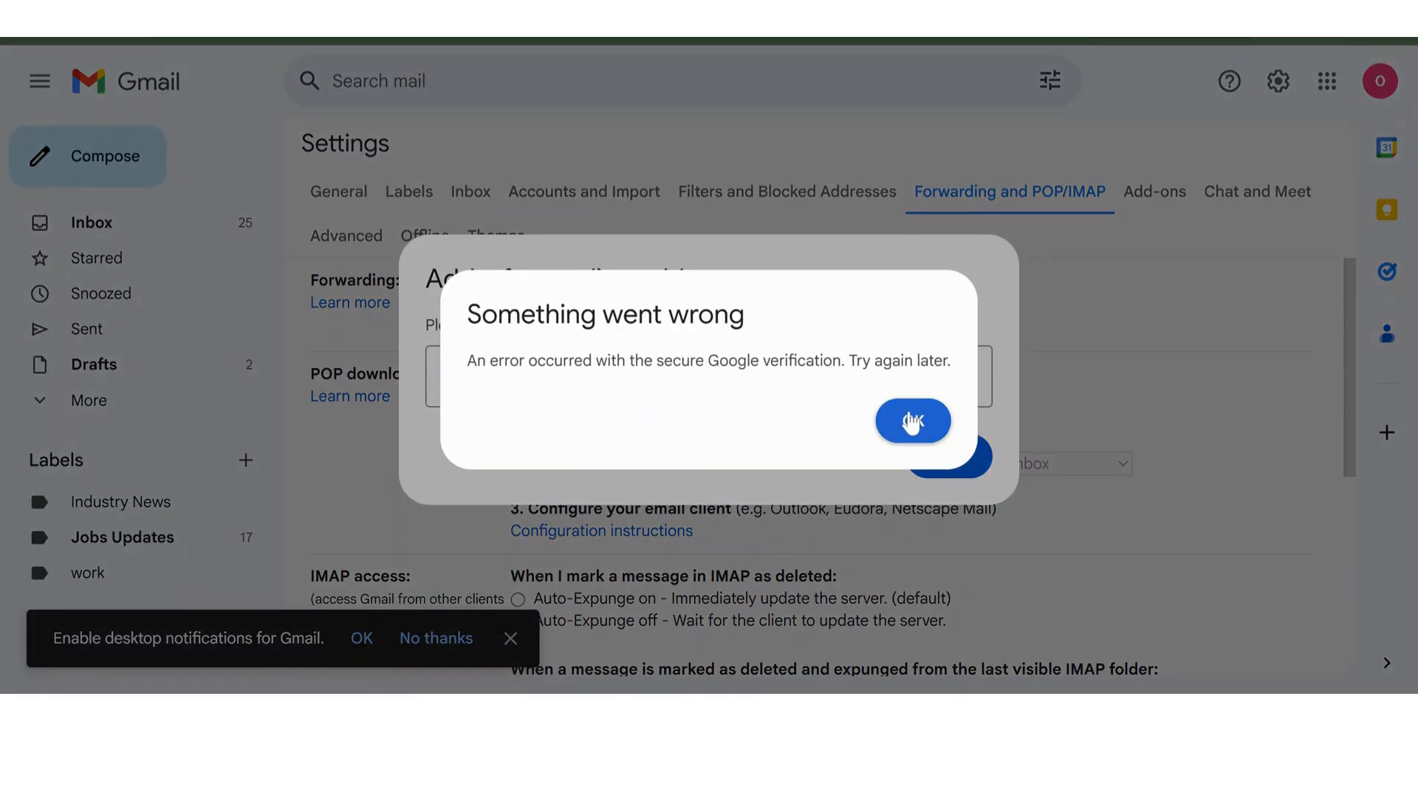
pyautogui.click(913, 421)
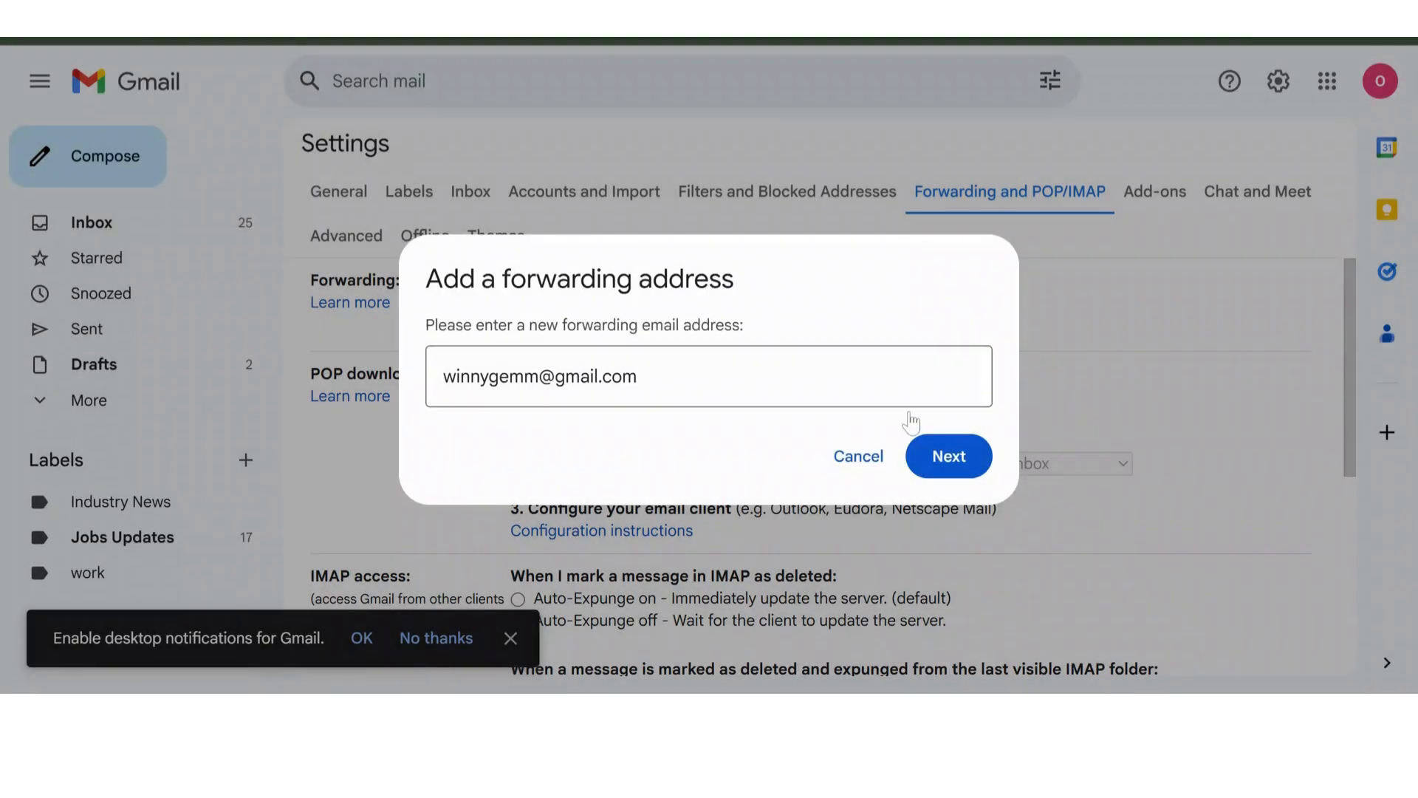
pyautogui.click(864, 470)
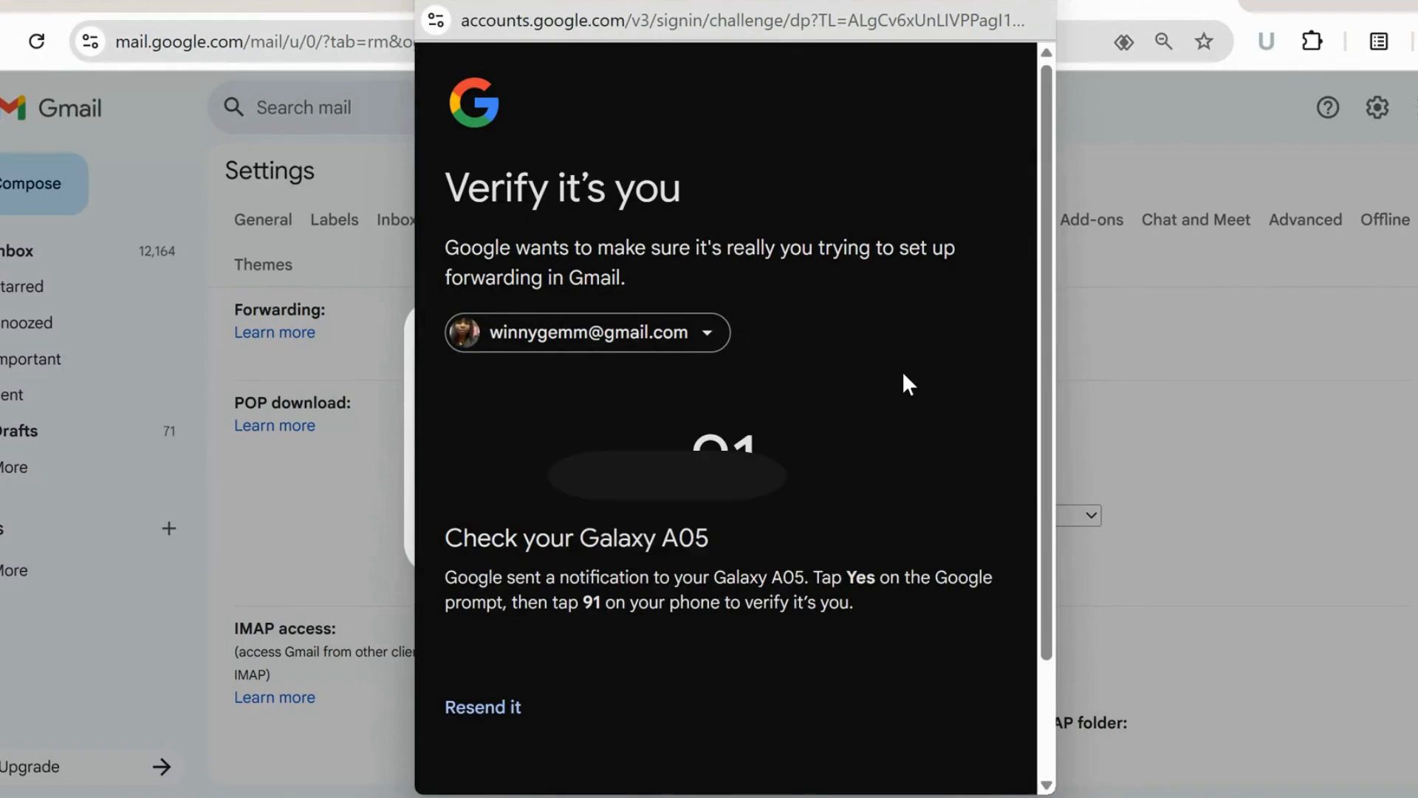
# Step: Go through the identity verification prompt for forwarding and acknowledge the confirmation link notice for the new forwarding address
pyautogui.scroll(-2, 903, 375)
pyautogui.scroll(1, 905, 375)
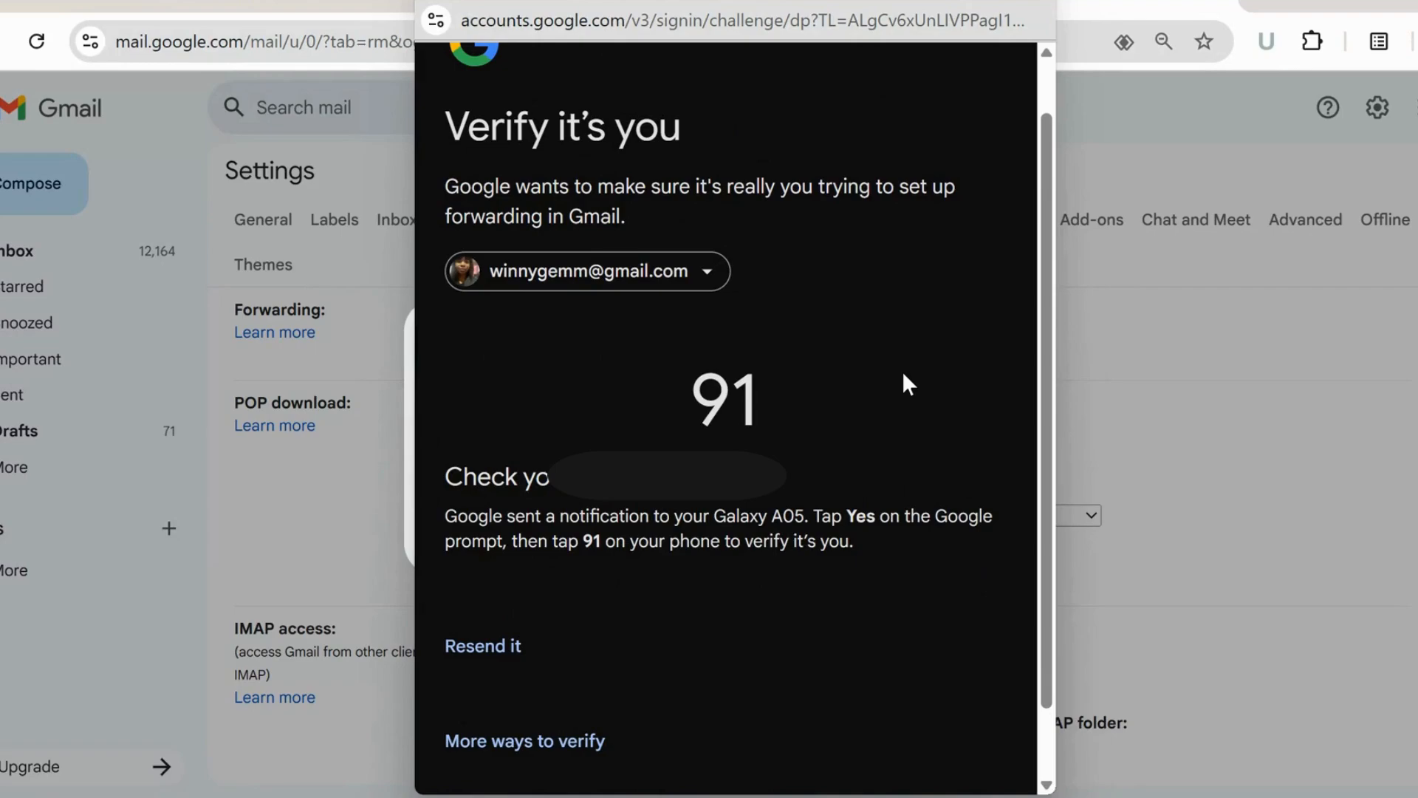
pyautogui.scroll(1, 903, 375)
pyautogui.scroll(-1, 903, 375)
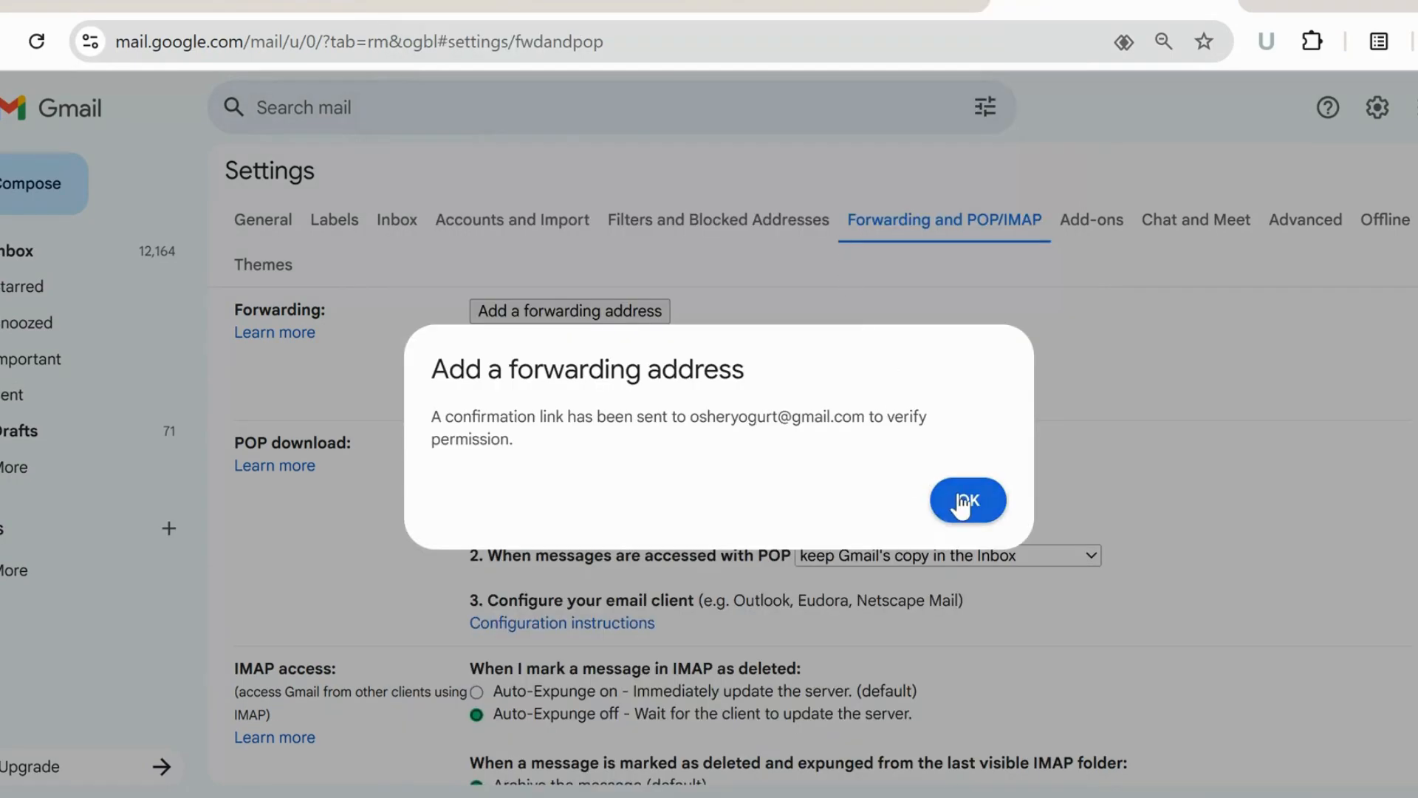
pyautogui.click(961, 504)
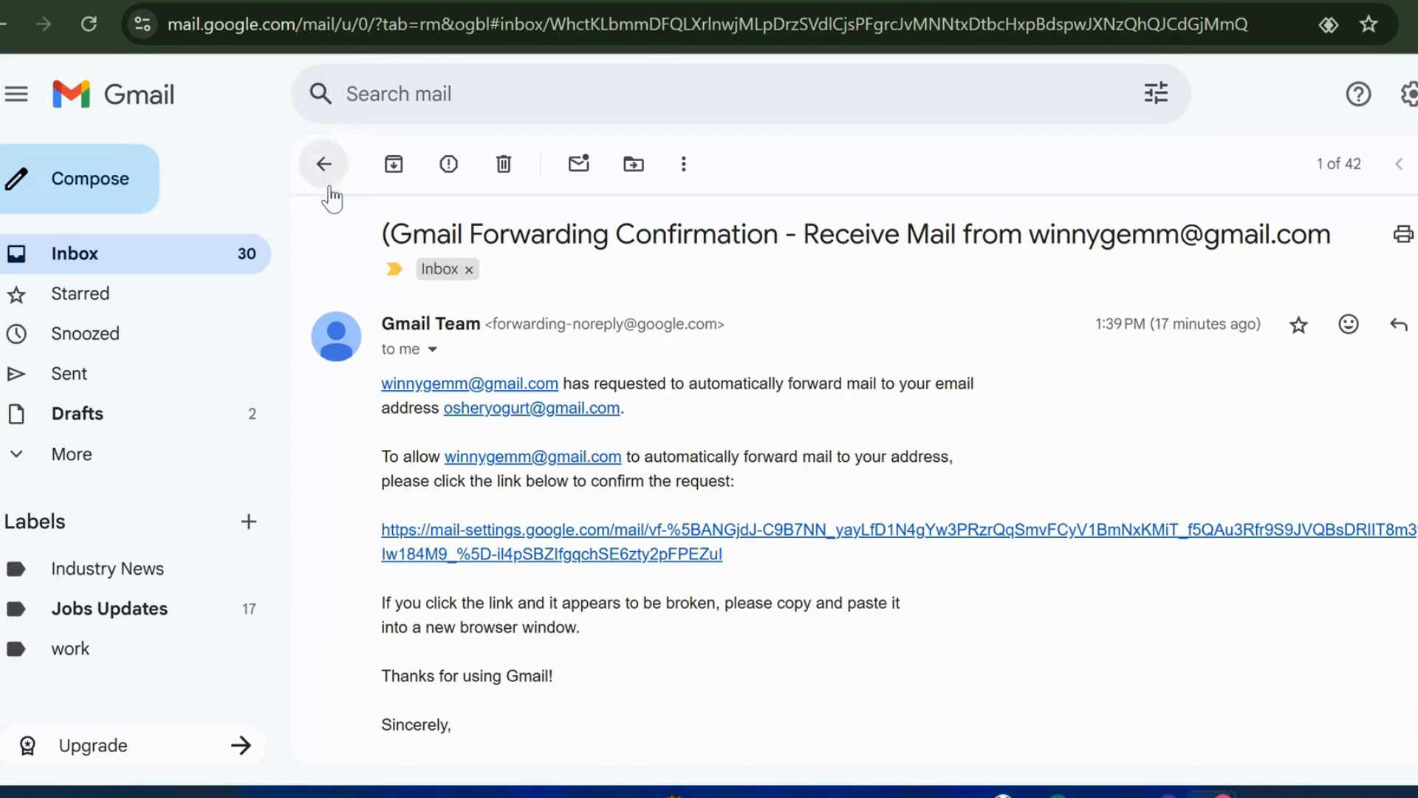
# Step: Return from the Gmail Forwarding Confirmation message to the inbox and dismiss the Google Workspace promotion
pyautogui.click(324, 166)
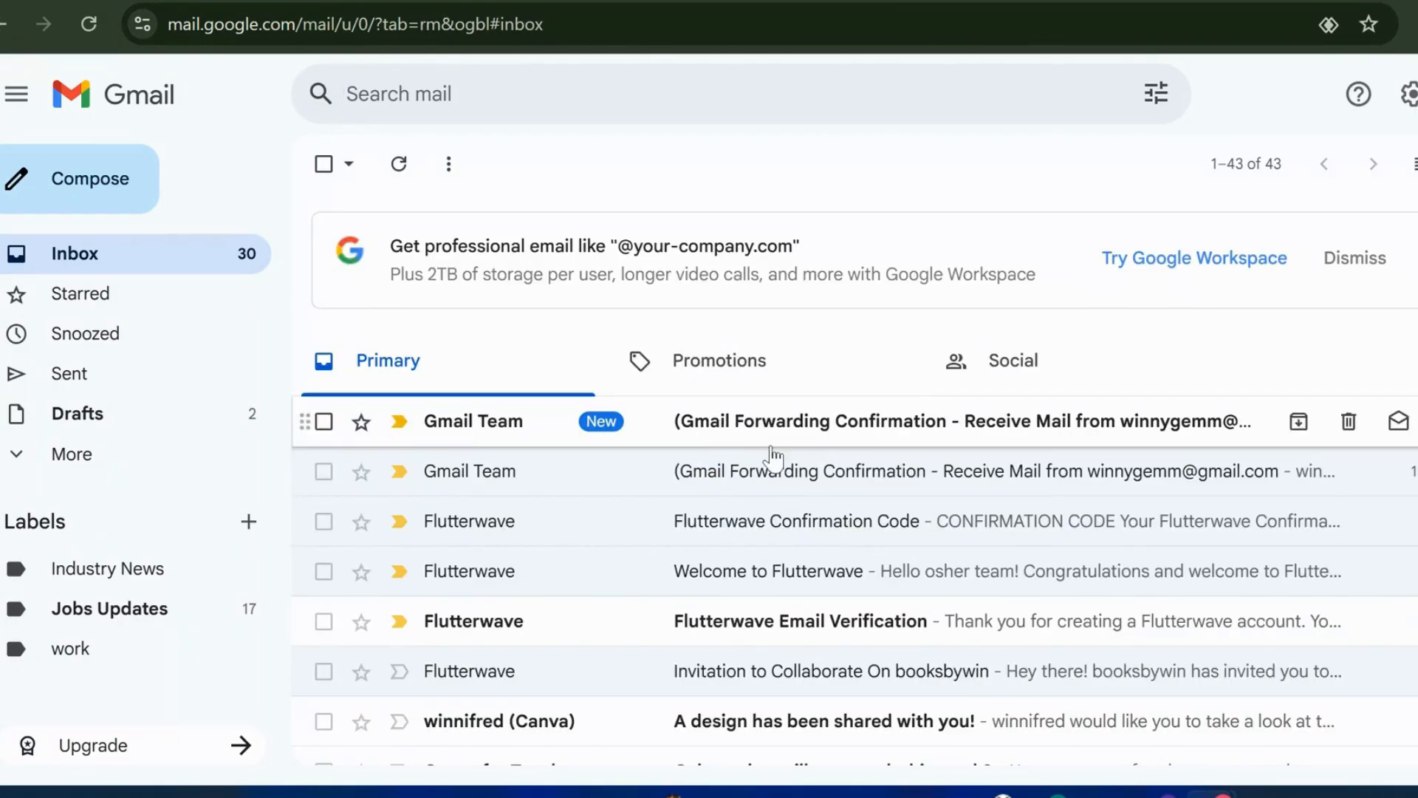
pyautogui.scroll(-1, 730, 533)
pyautogui.scroll(1, 730, 533)
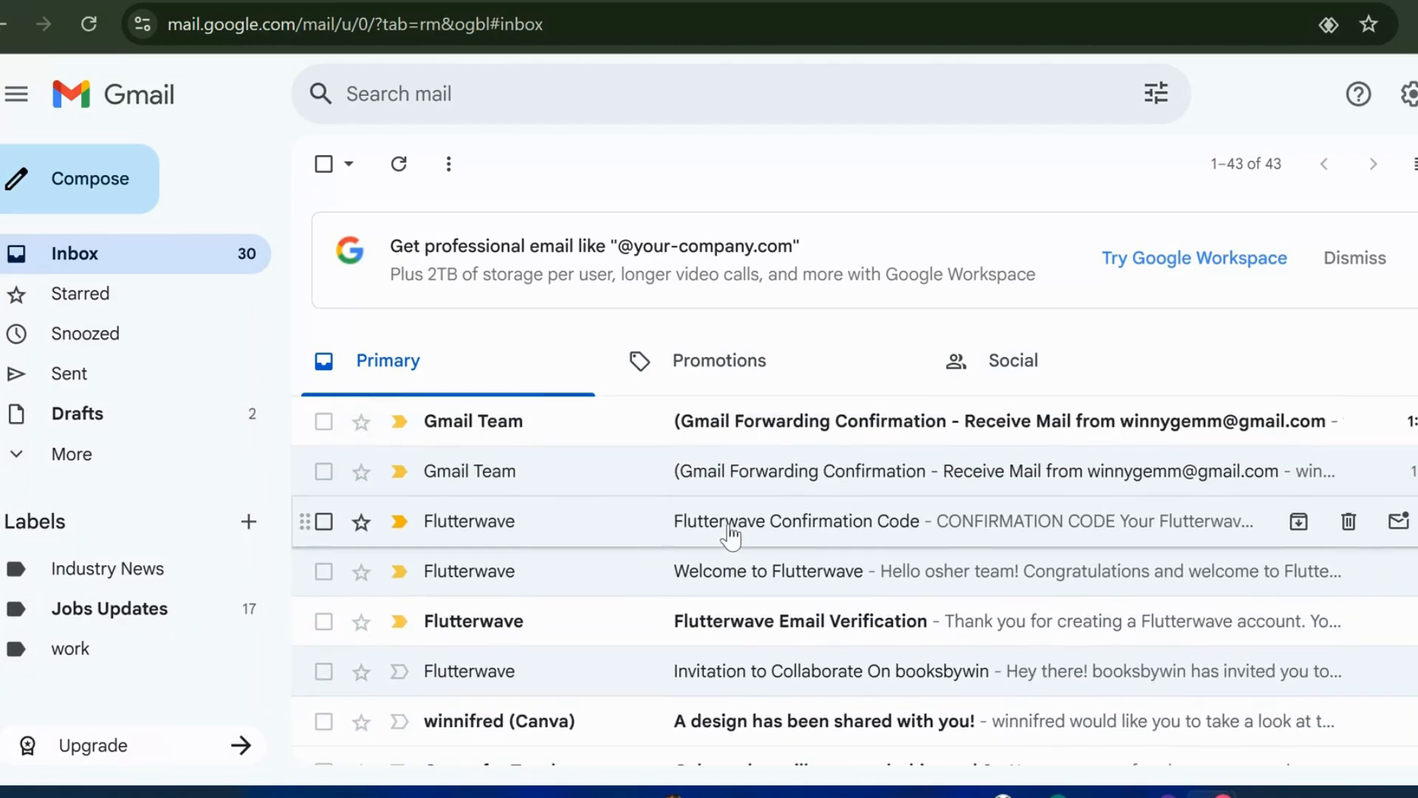
pyautogui.click(1348, 258)
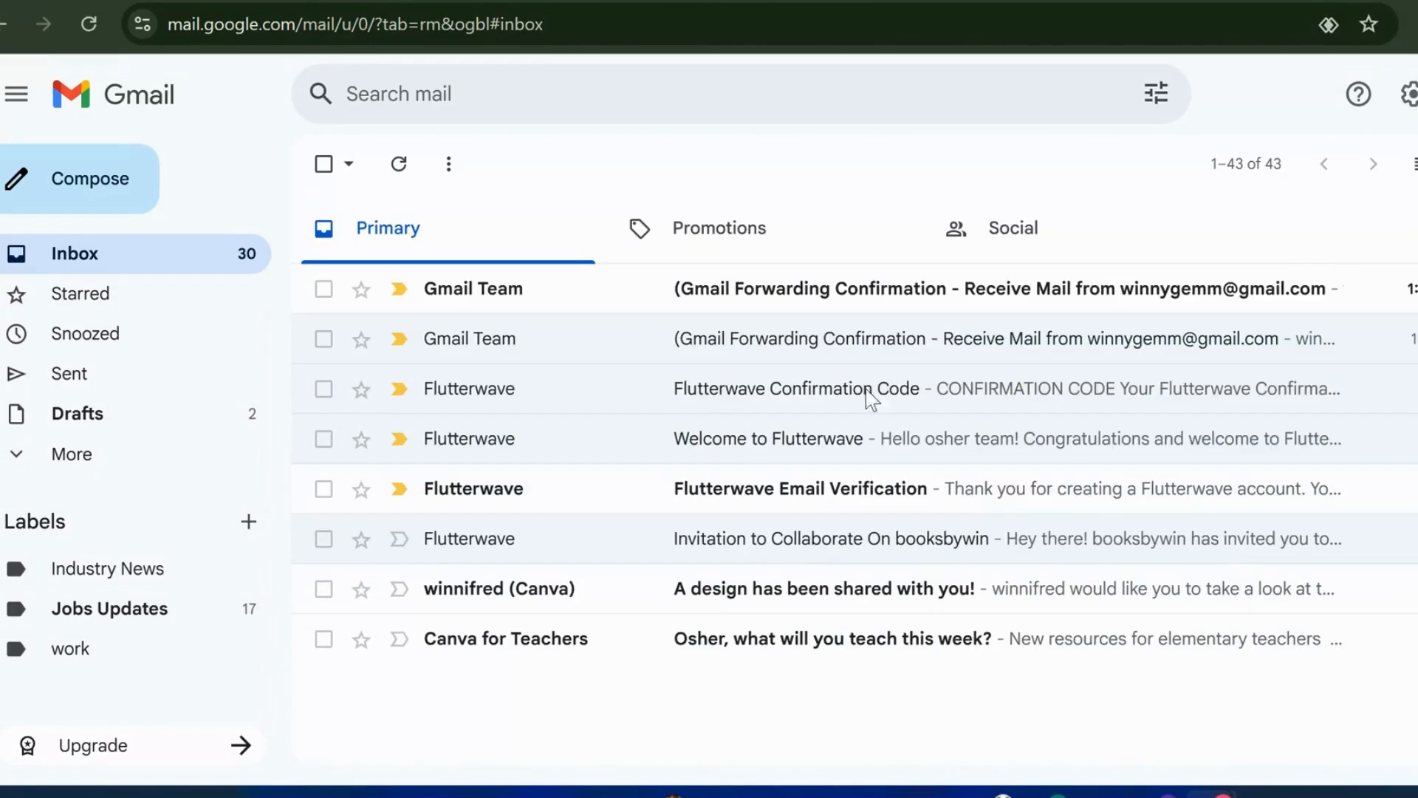
# Step: Open the newest Gmail Forwarding Confirmation message and follow its link to confirm the forwarding request
pyautogui.click(717, 290)
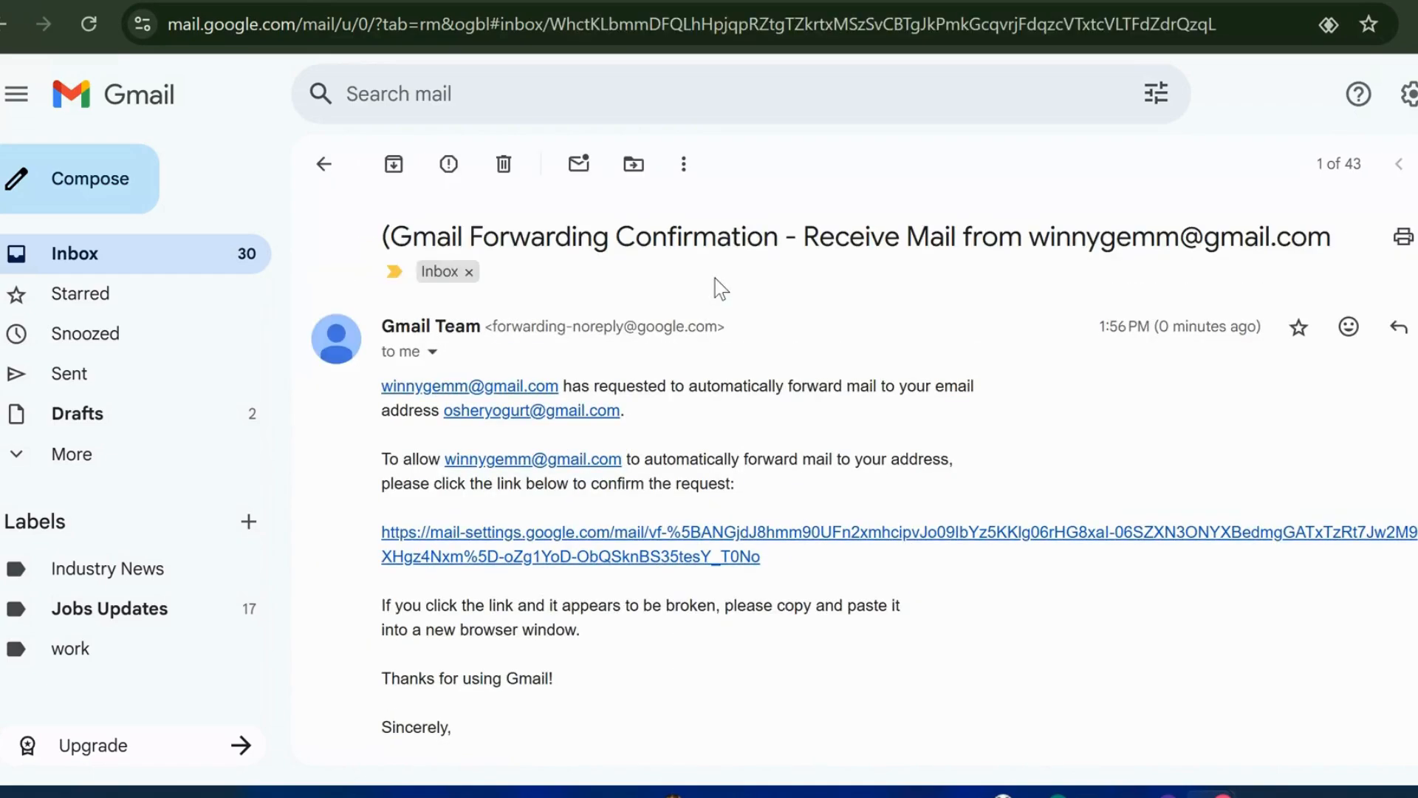
pyautogui.click(525, 543)
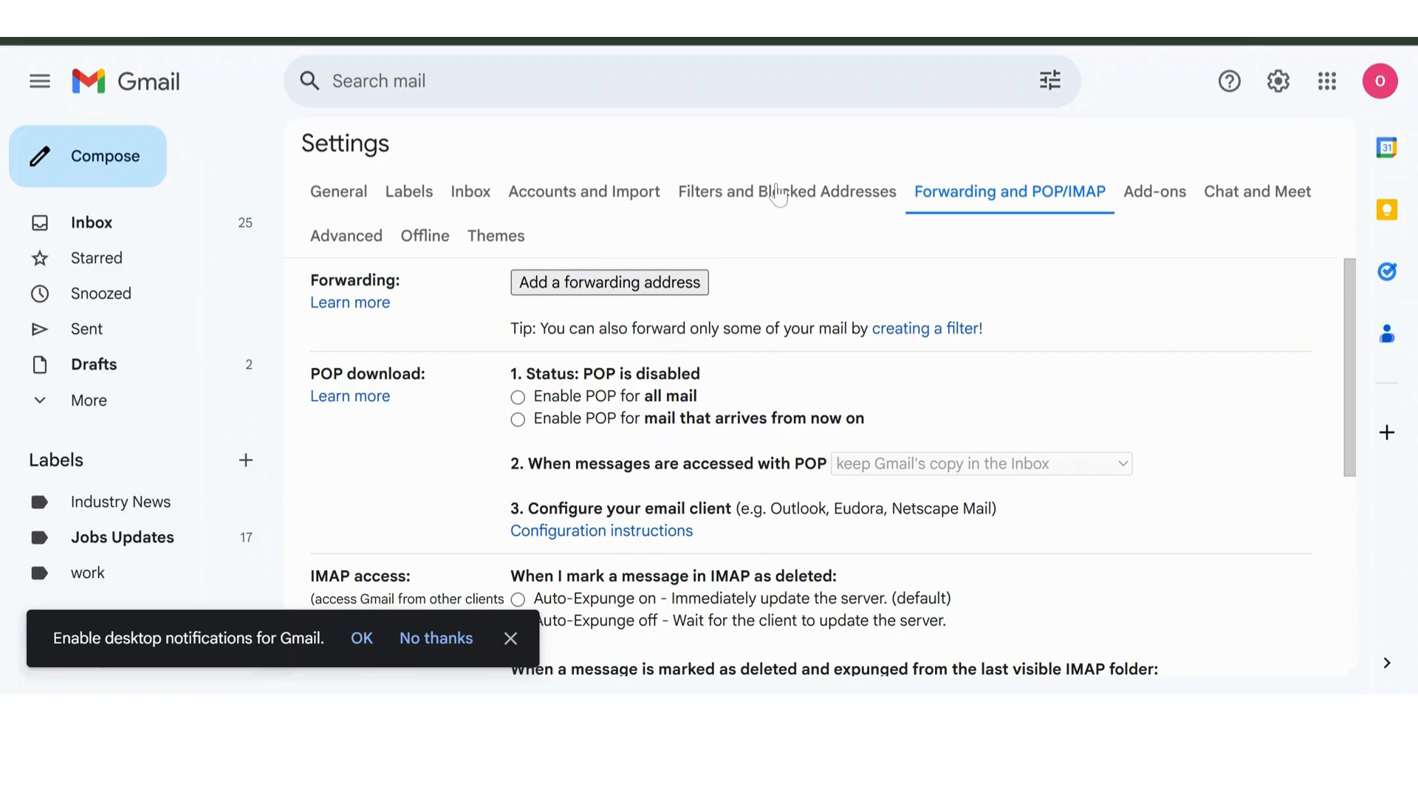
# Step: Open the existing myjobmag filter for editing and continue from its search criteria to its actions
pyautogui.click(794, 191)
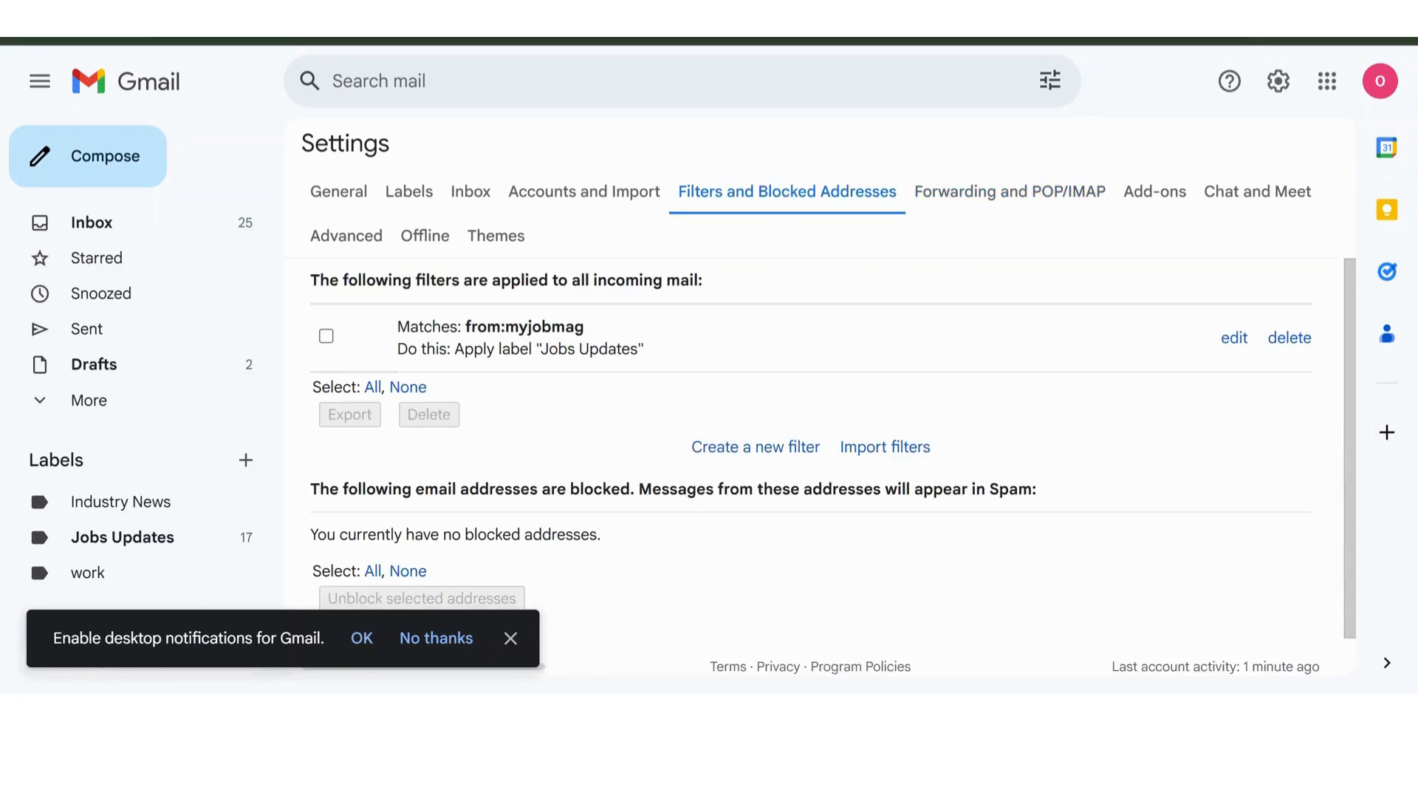
pyautogui.click(1234, 340)
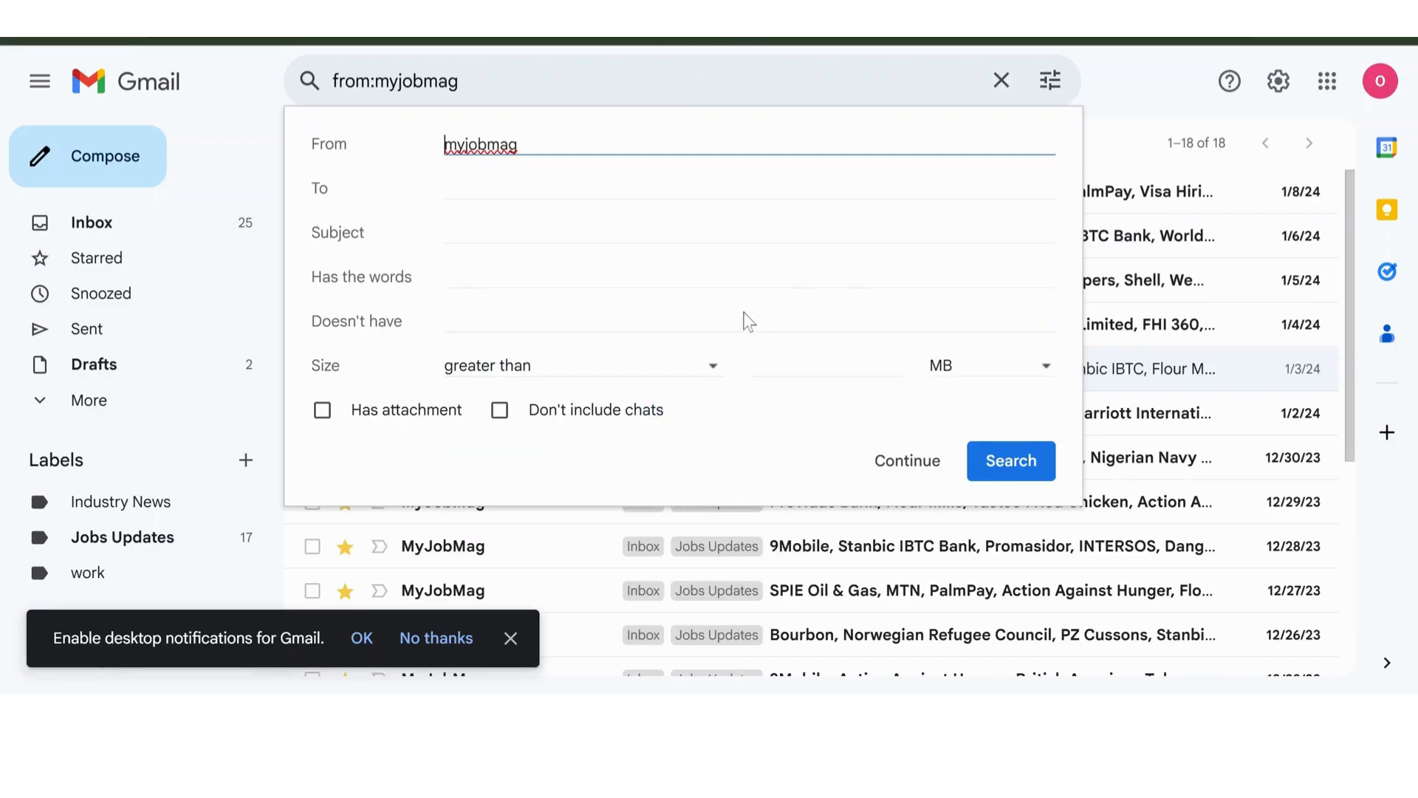
pyautogui.click(911, 466)
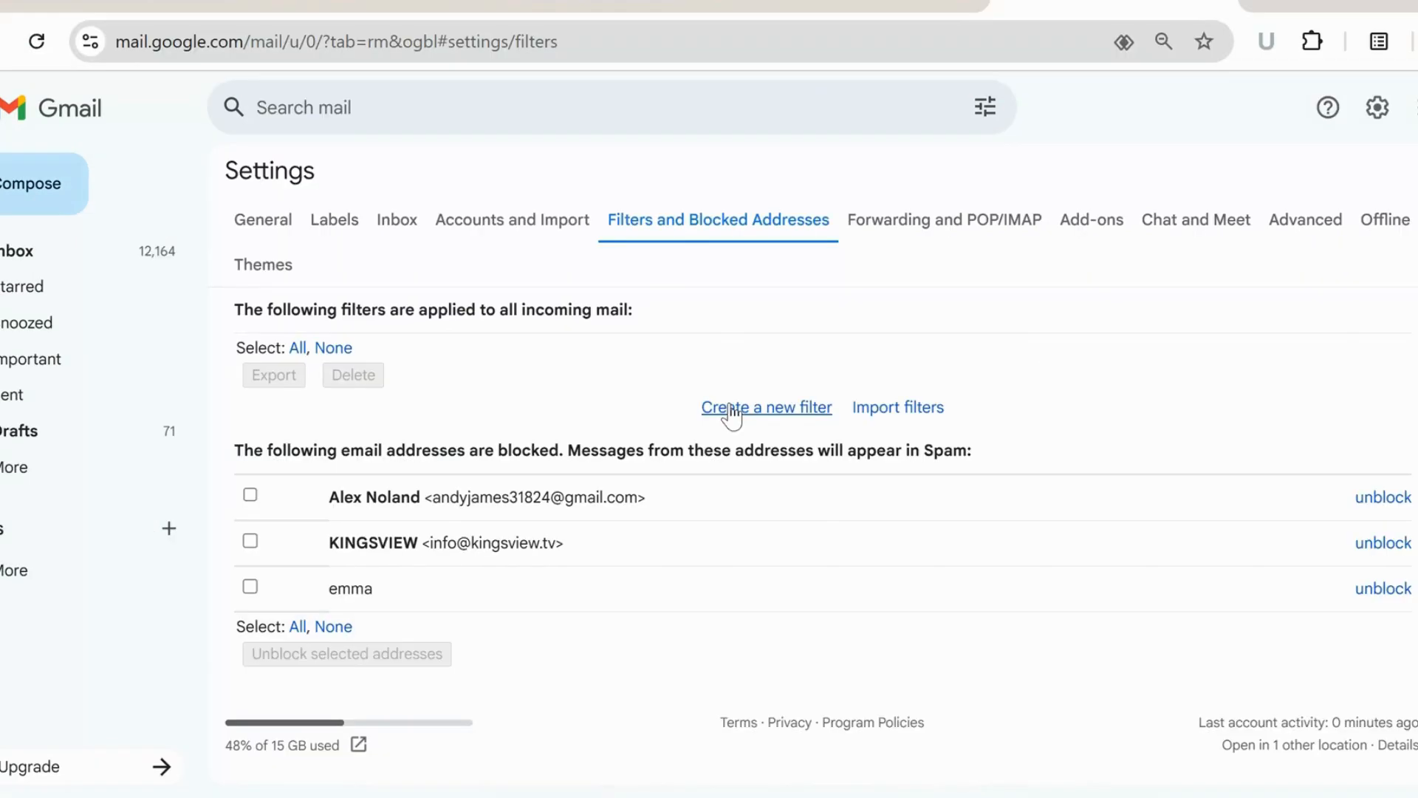
# Step: Start a new filter for mail from myjobmag and continue to its list of actions
pyautogui.click(731, 412)
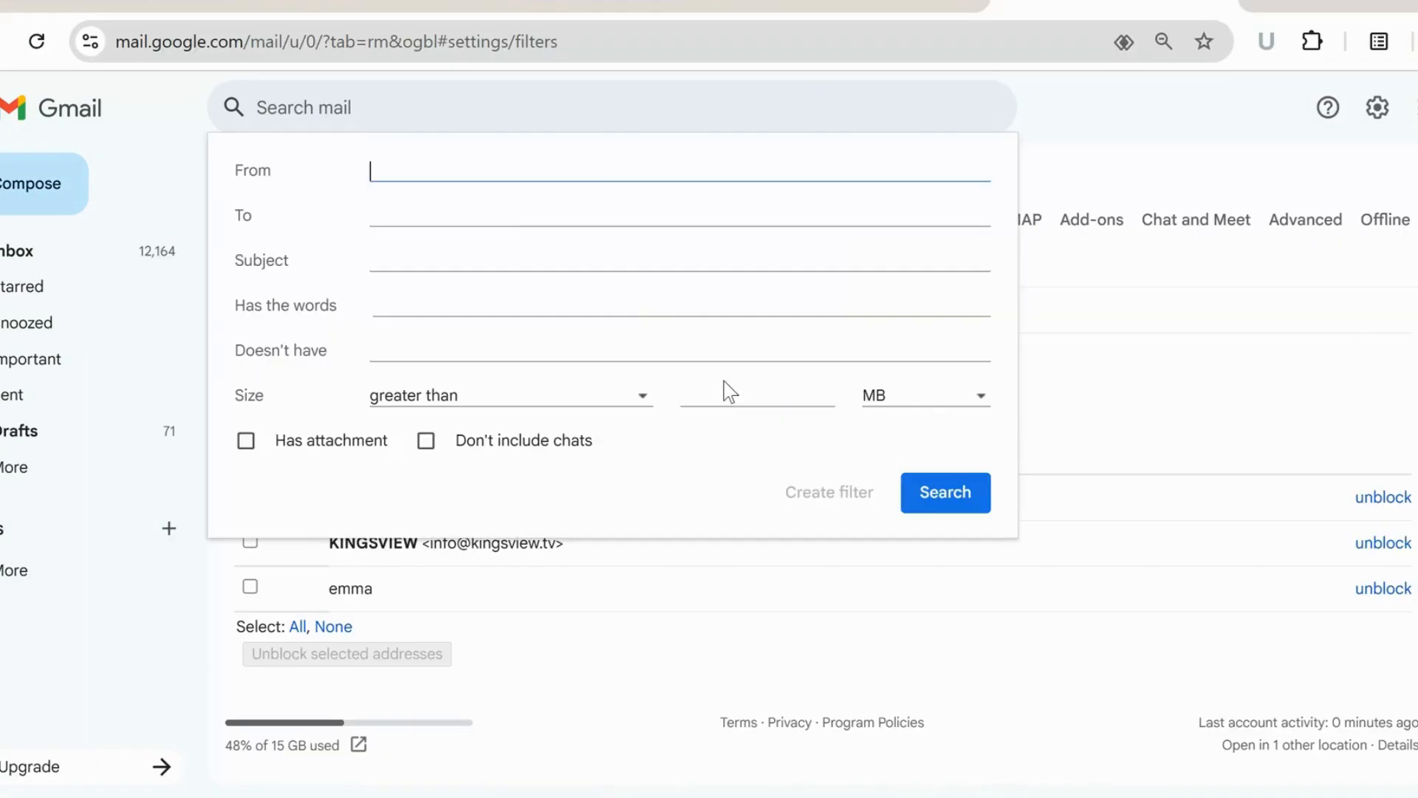
pyautogui.click(574, 170)
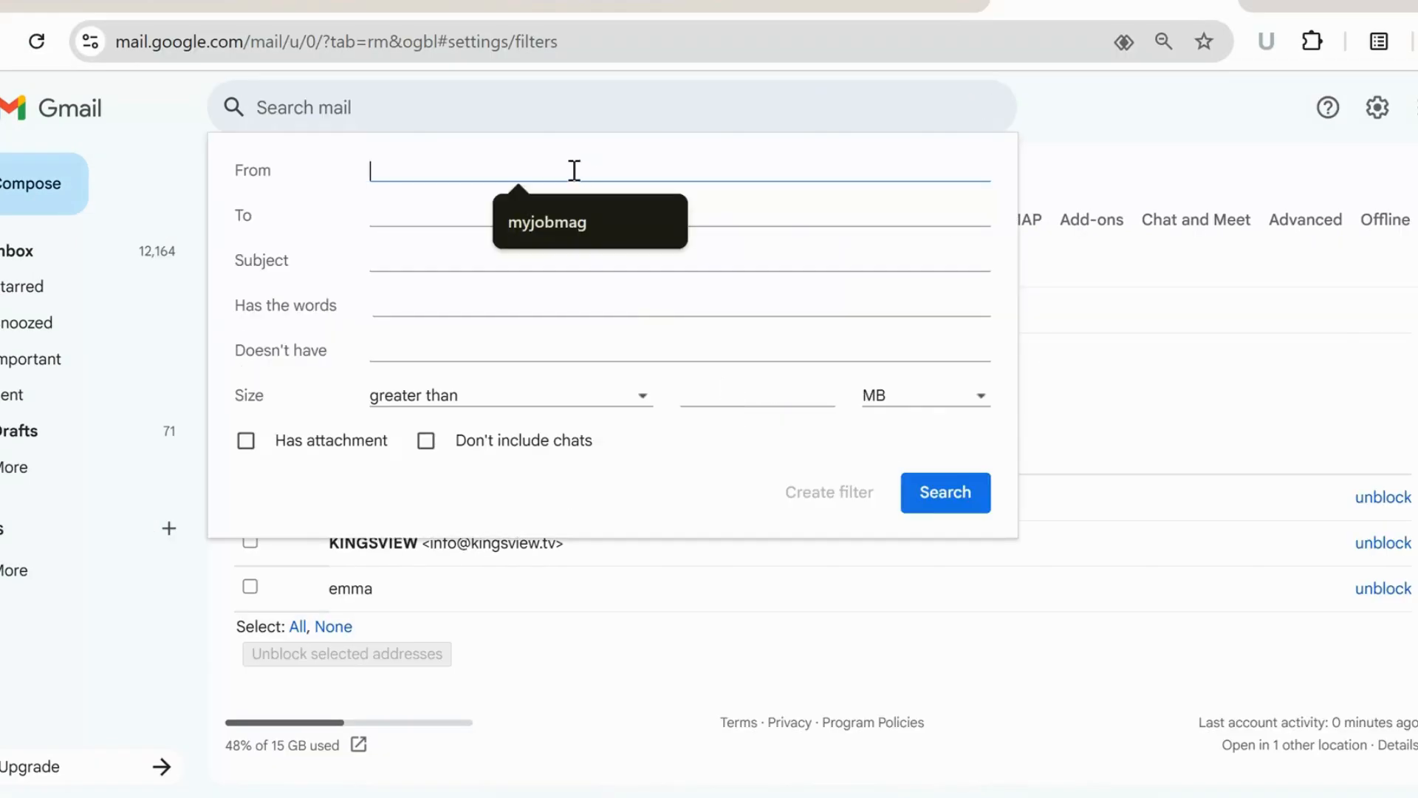
pyautogui.click(554, 222)
pyautogui.click(813, 496)
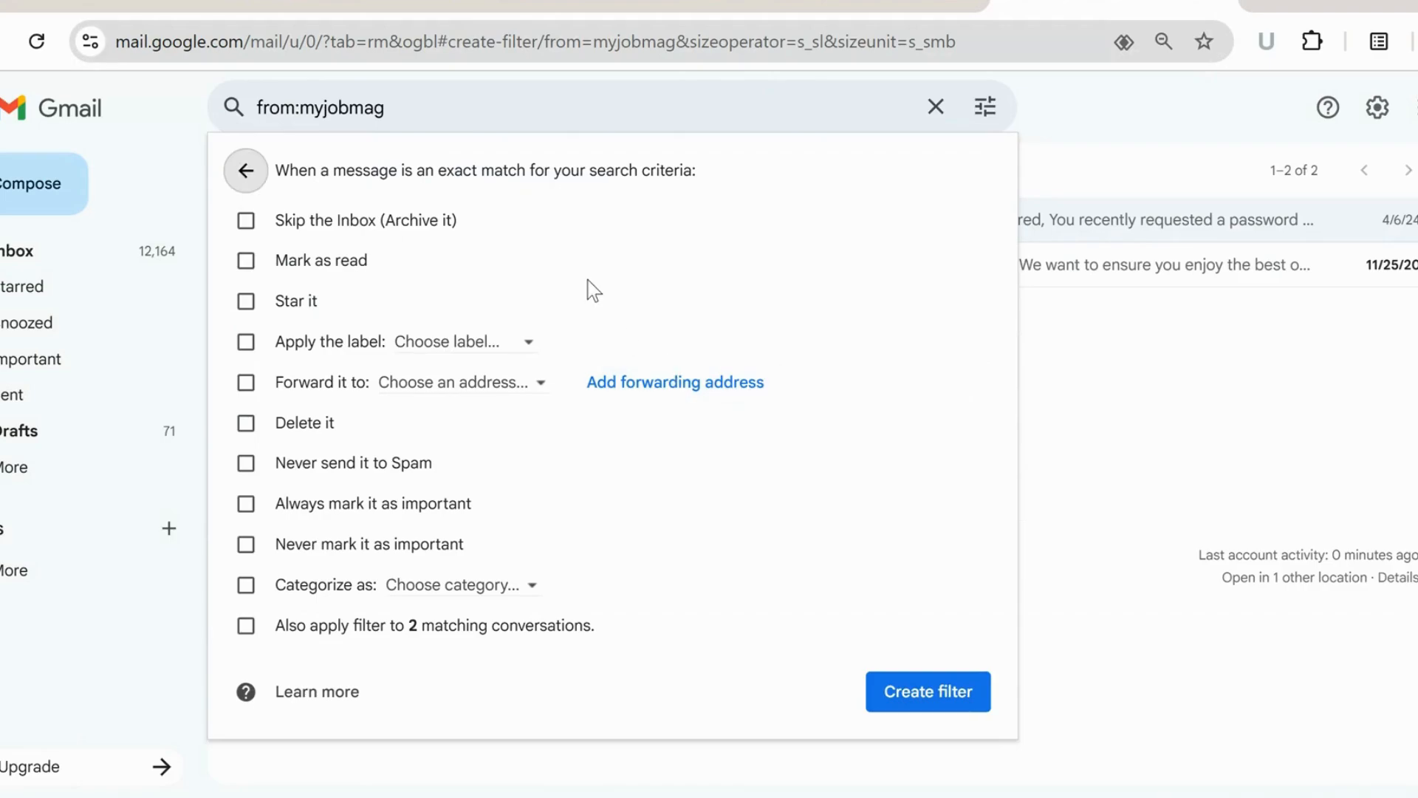
# Step: Set the filter to forward matching mail to the added forwarding address, create it, and continue to the identity verification
pyautogui.click(246, 383)
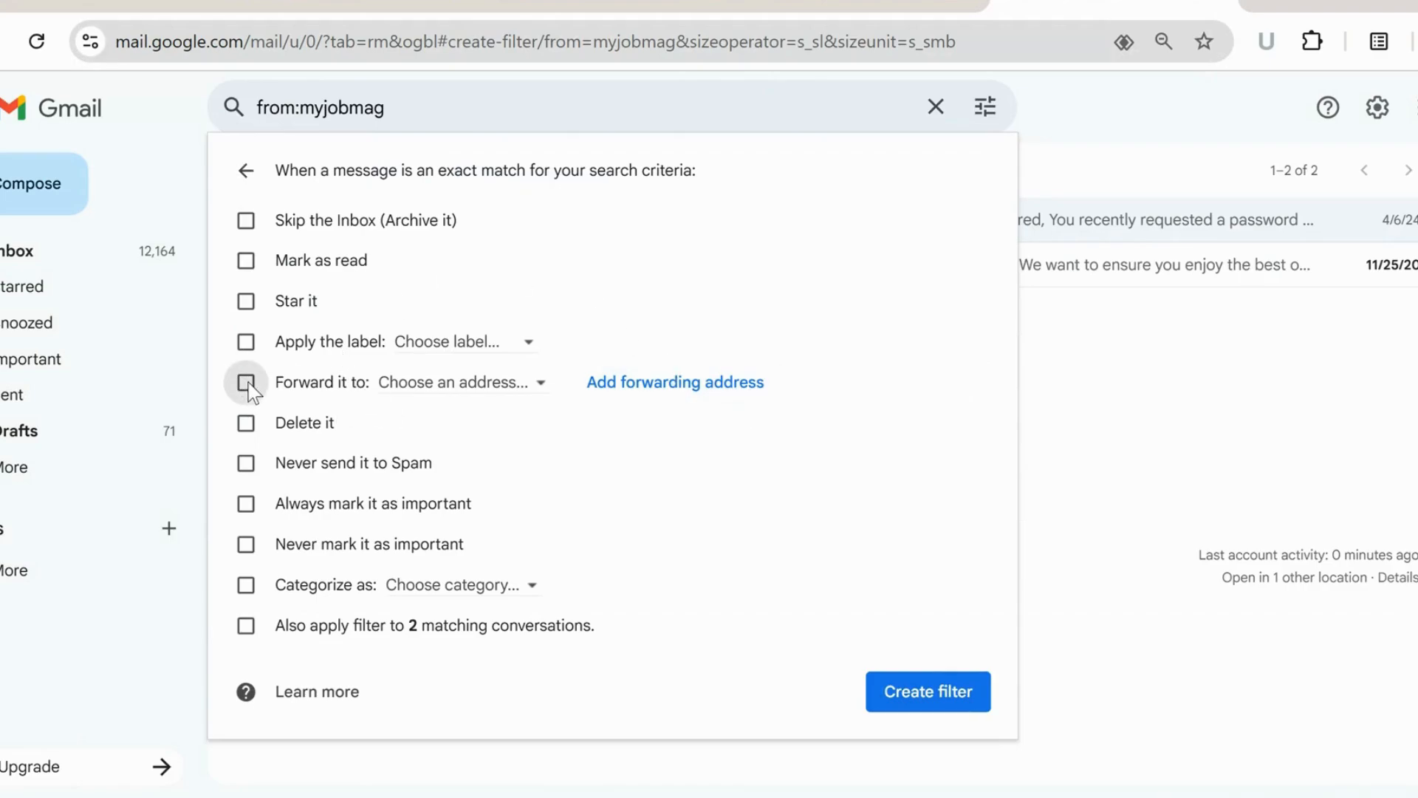
pyautogui.click(469, 394)
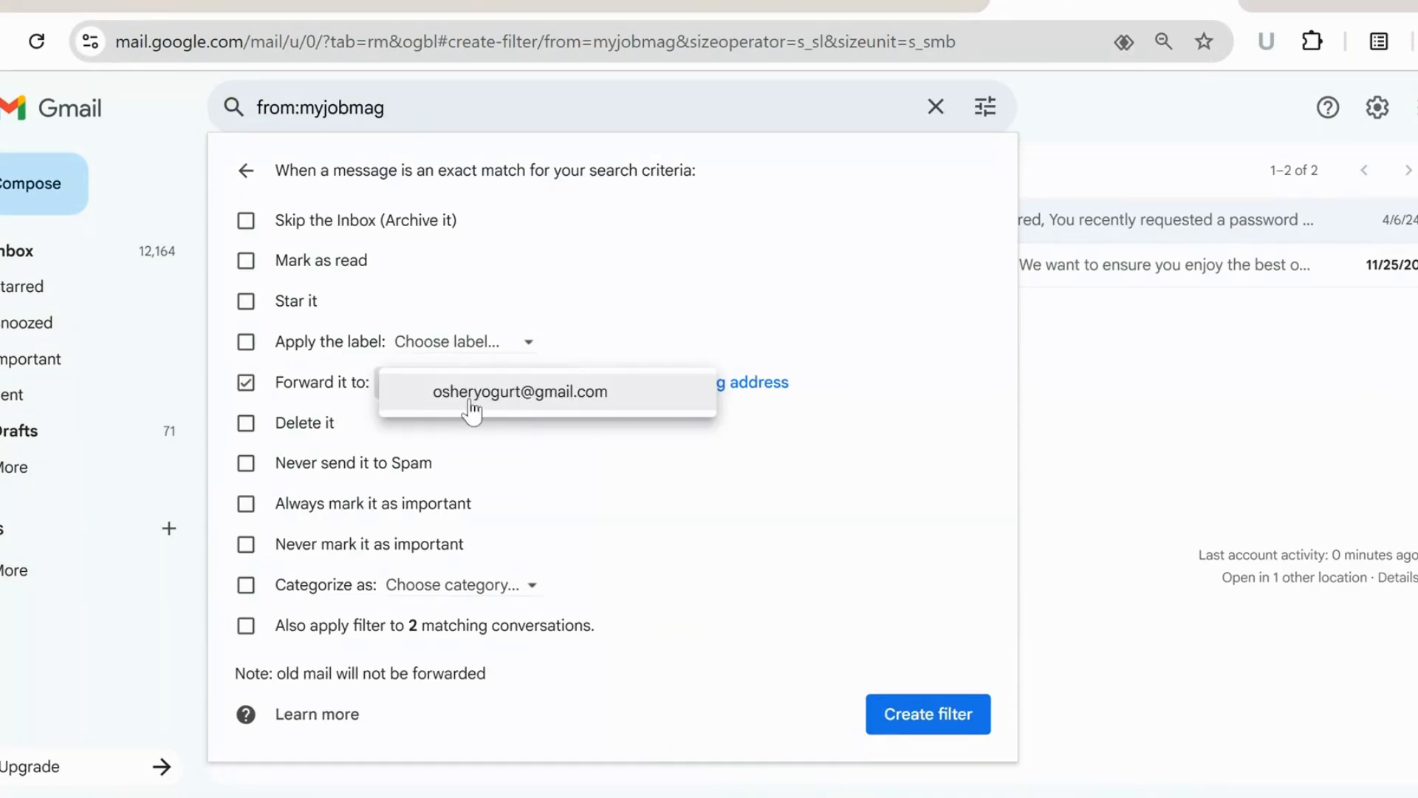
pyautogui.click(519, 410)
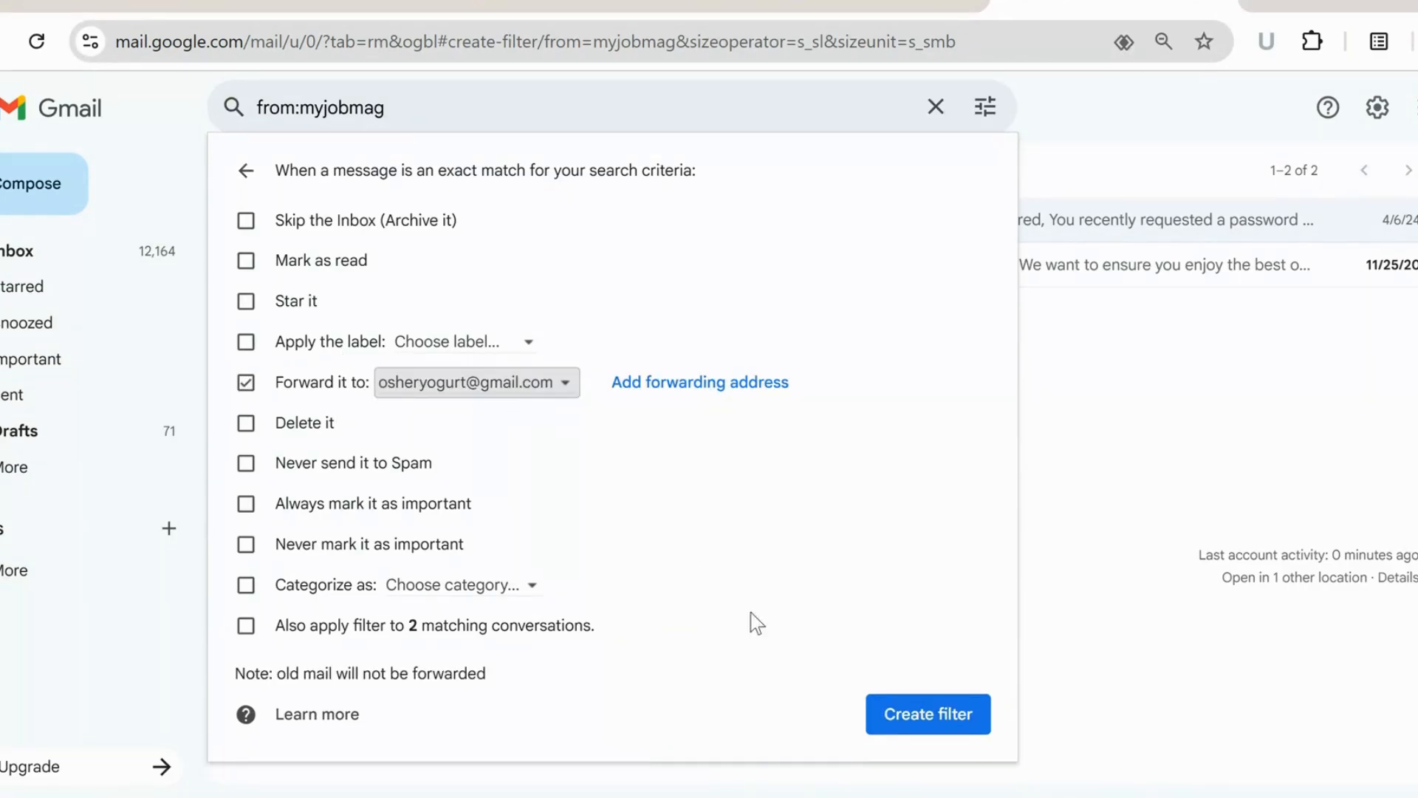
pyautogui.click(918, 732)
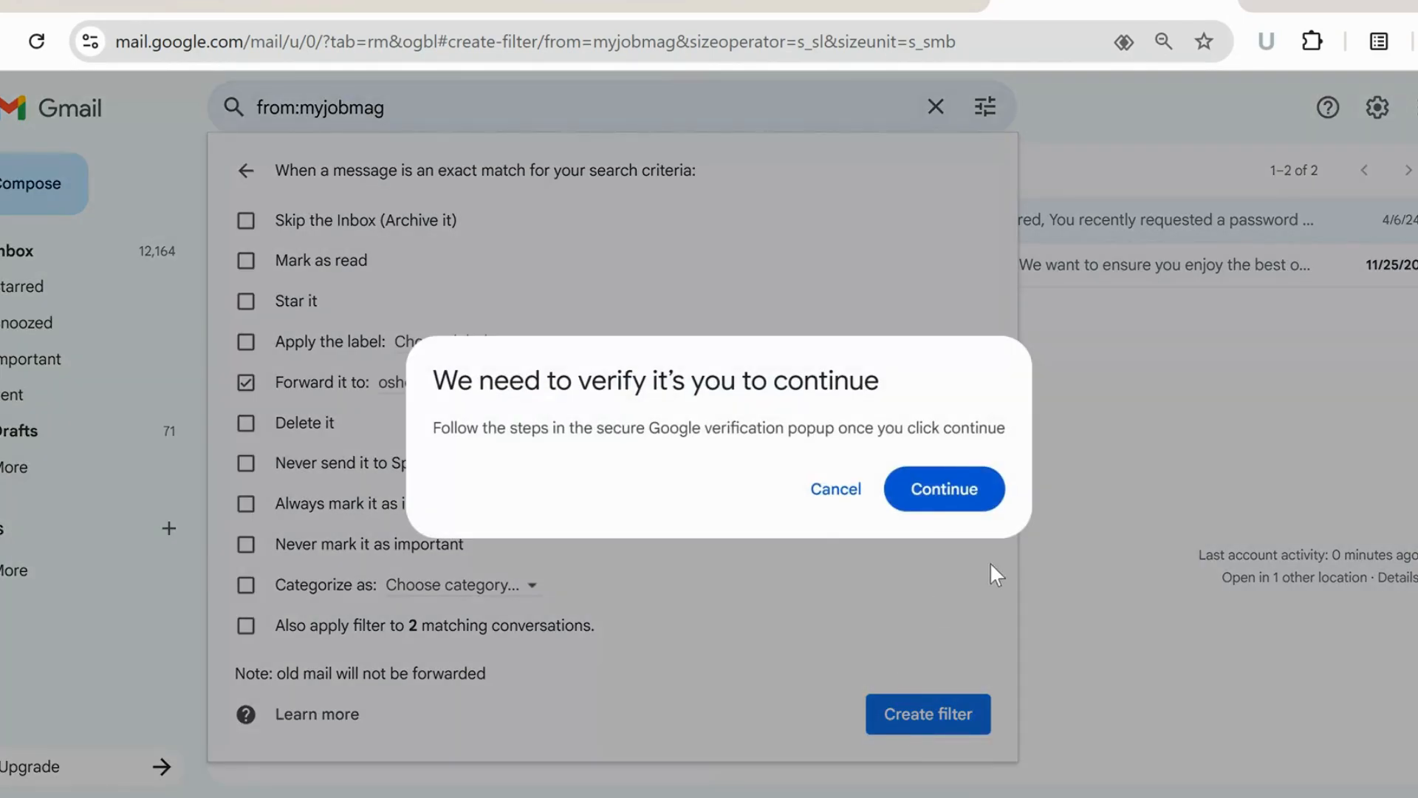
pyautogui.click(939, 502)
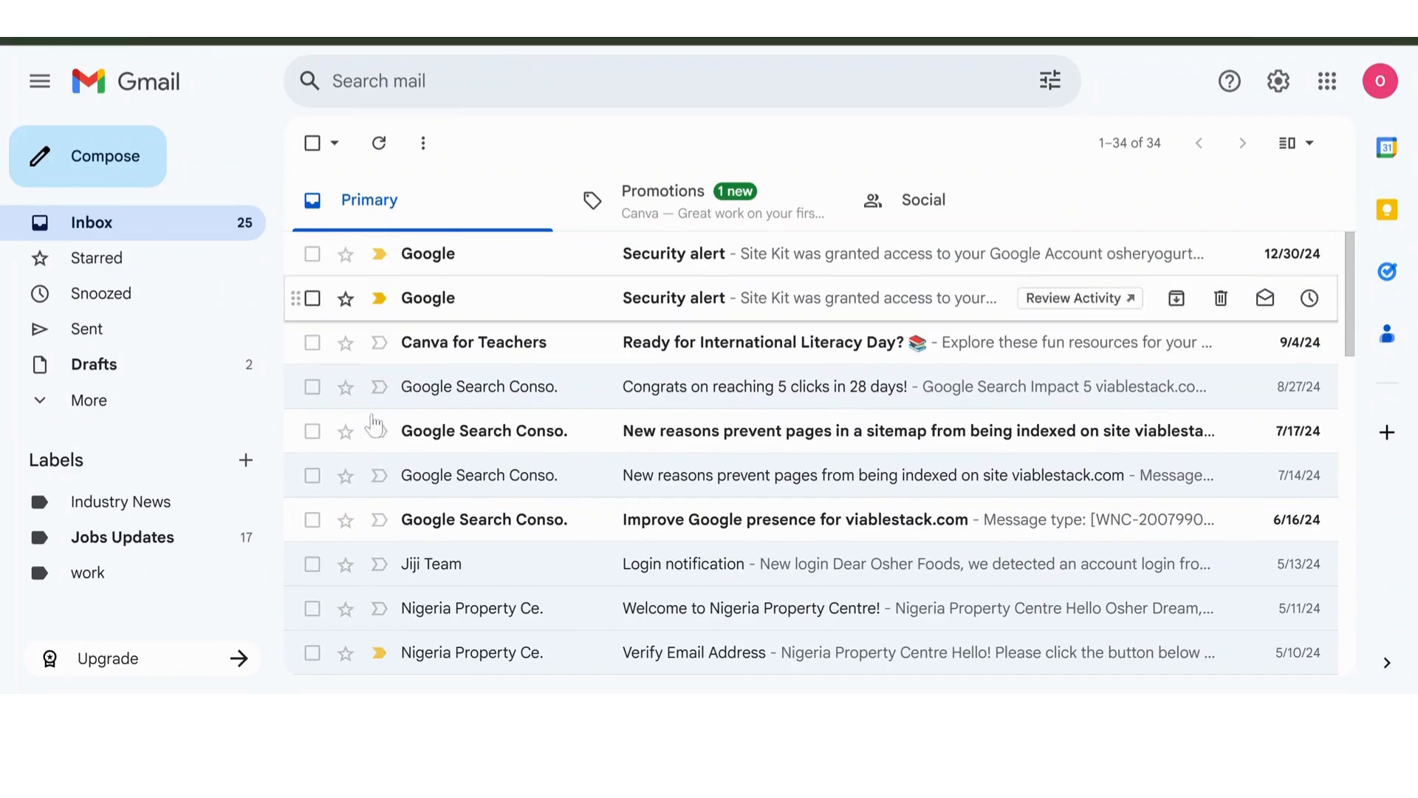
# Step: Move the Google Search Console message "Congrats on reaching 5 clicks in 28 days!" to the work label
pyautogui.click(311, 387)
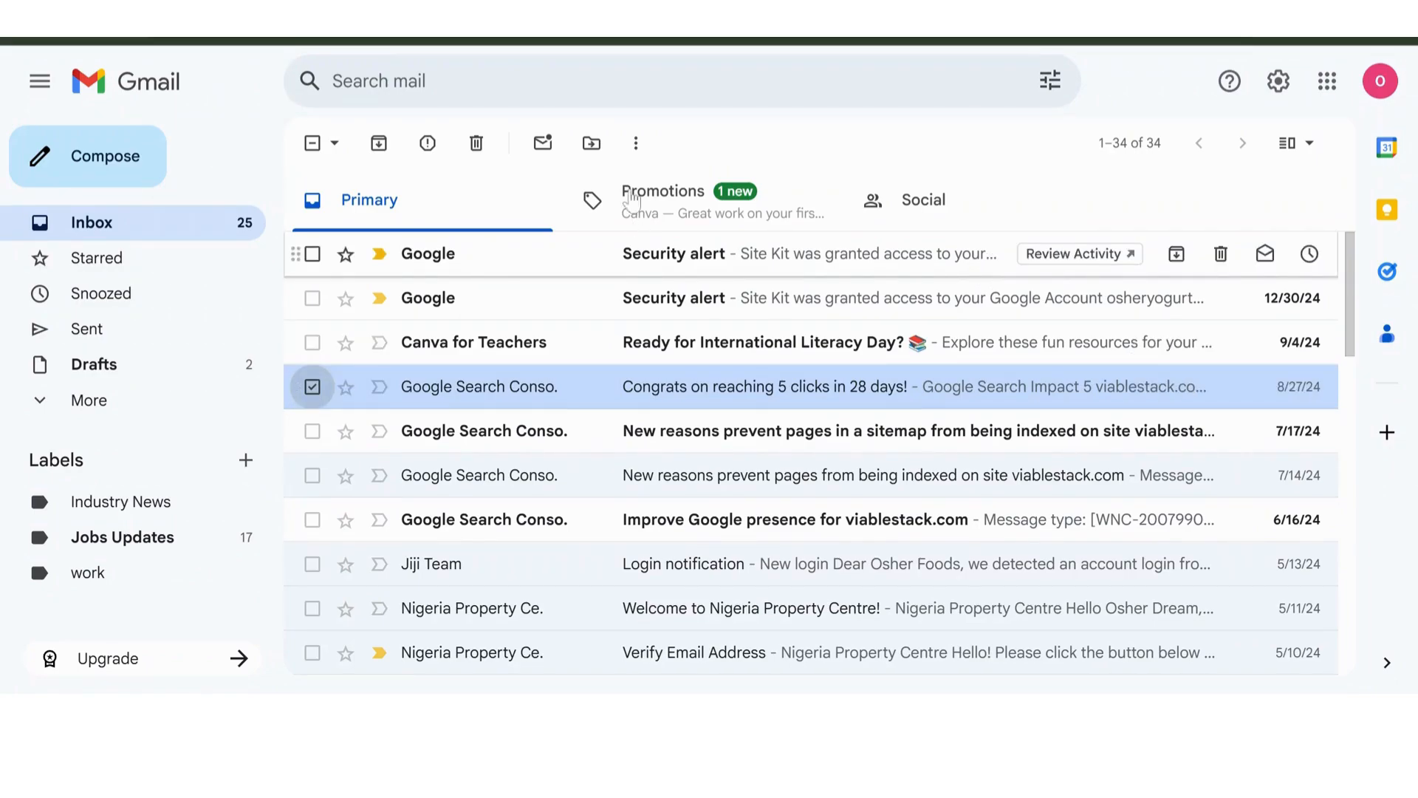
pyautogui.click(594, 146)
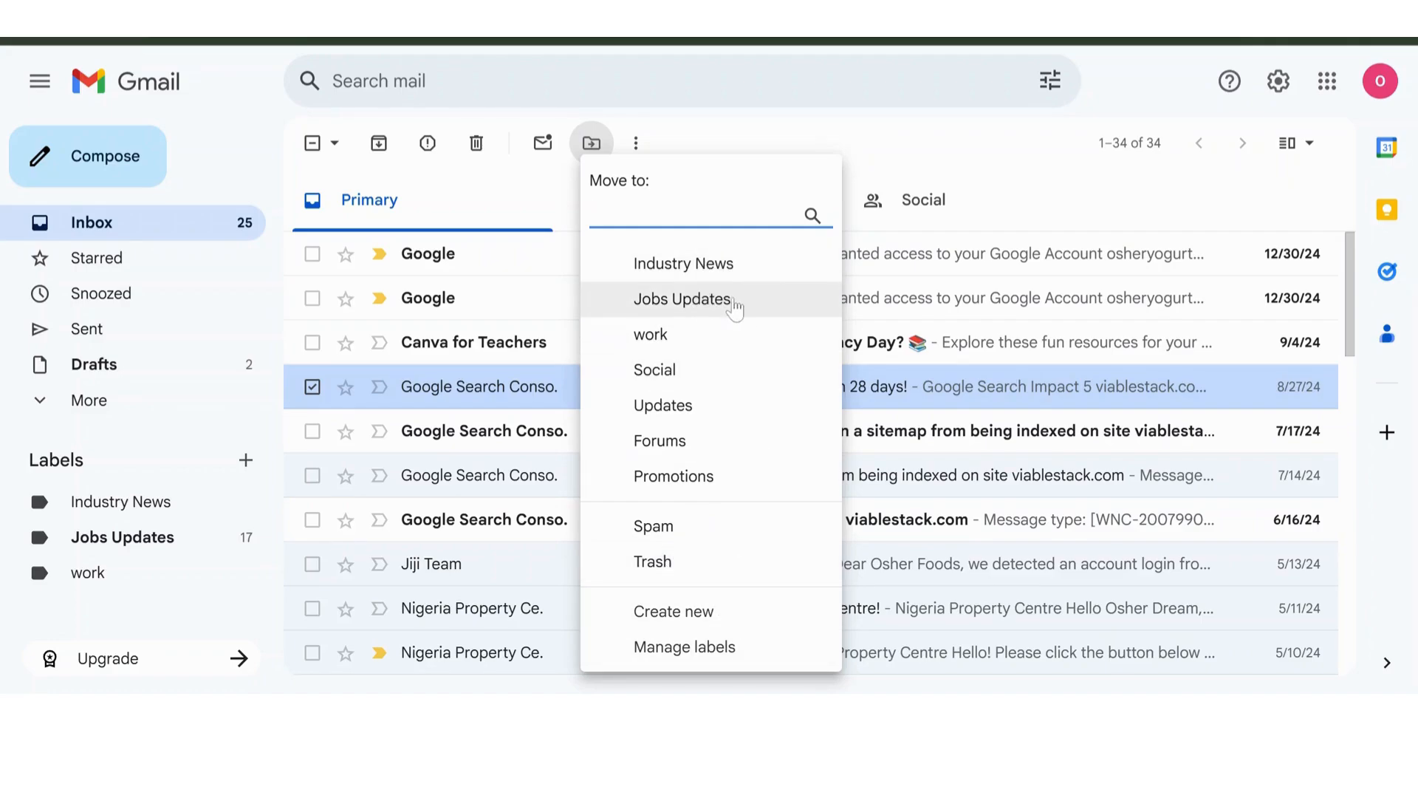
pyautogui.click(694, 338)
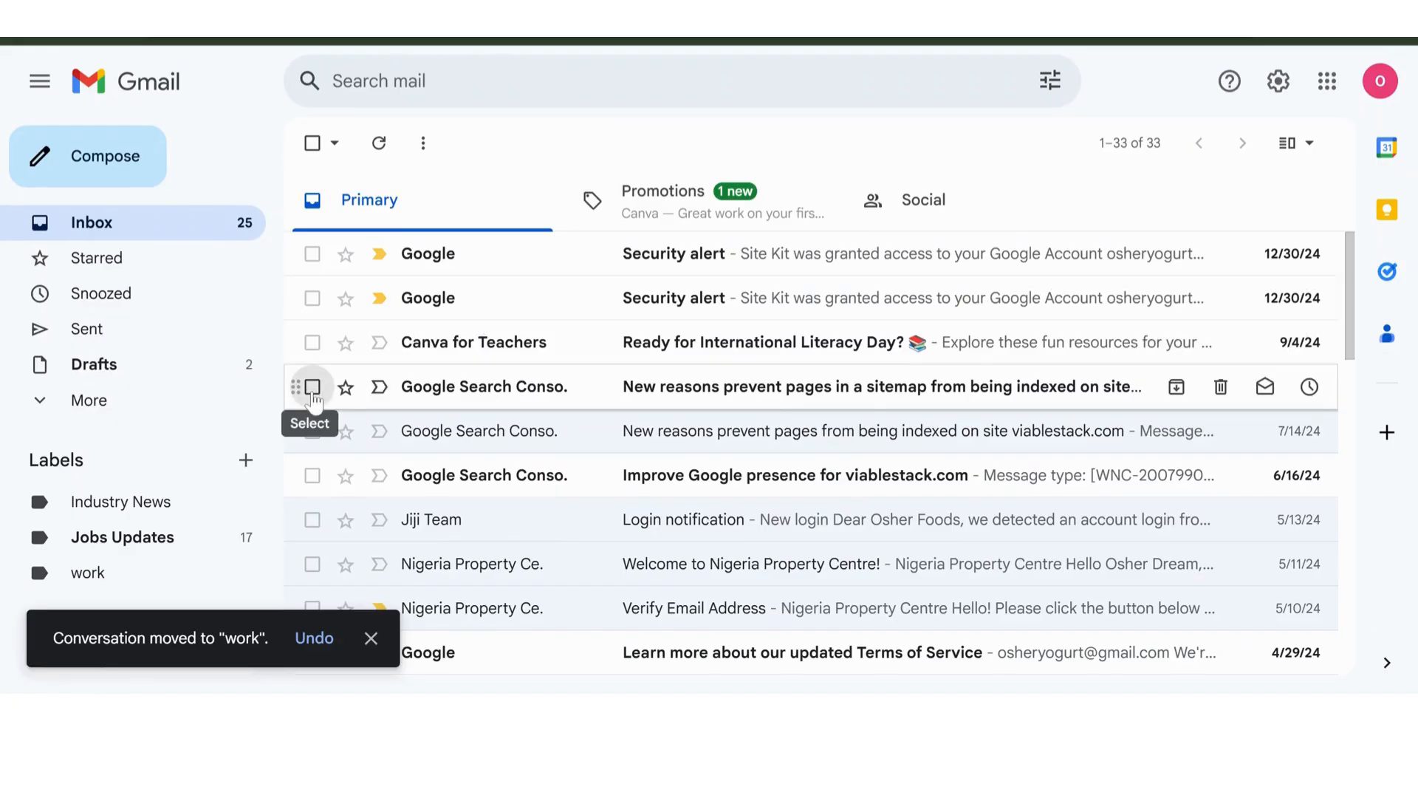
# Step: Forward the 7/17/24 Google Search Console message about pages in a sitemap as an attachment in a new draft
pyautogui.click(312, 386)
pyautogui.click(635, 143)
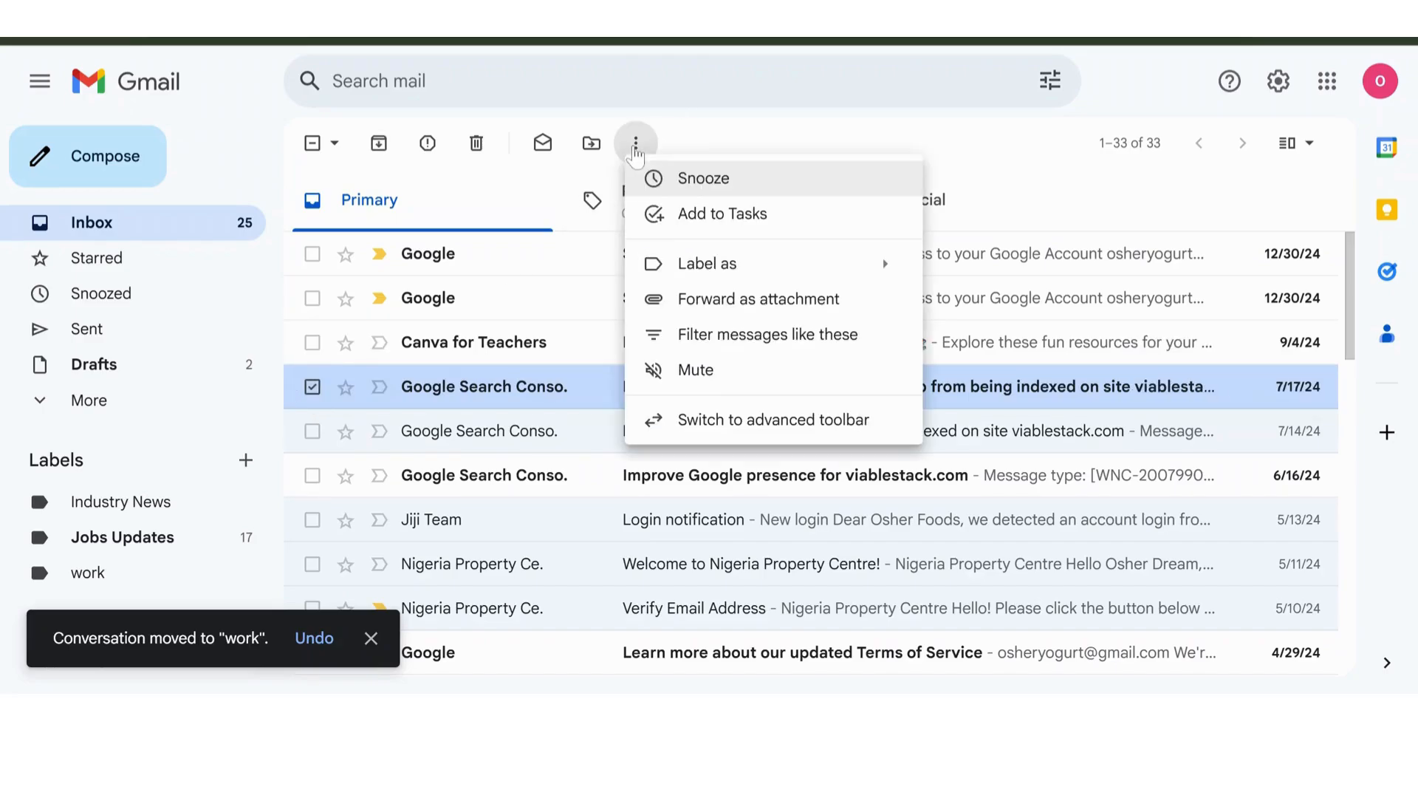
pyautogui.moveTo(746, 280)
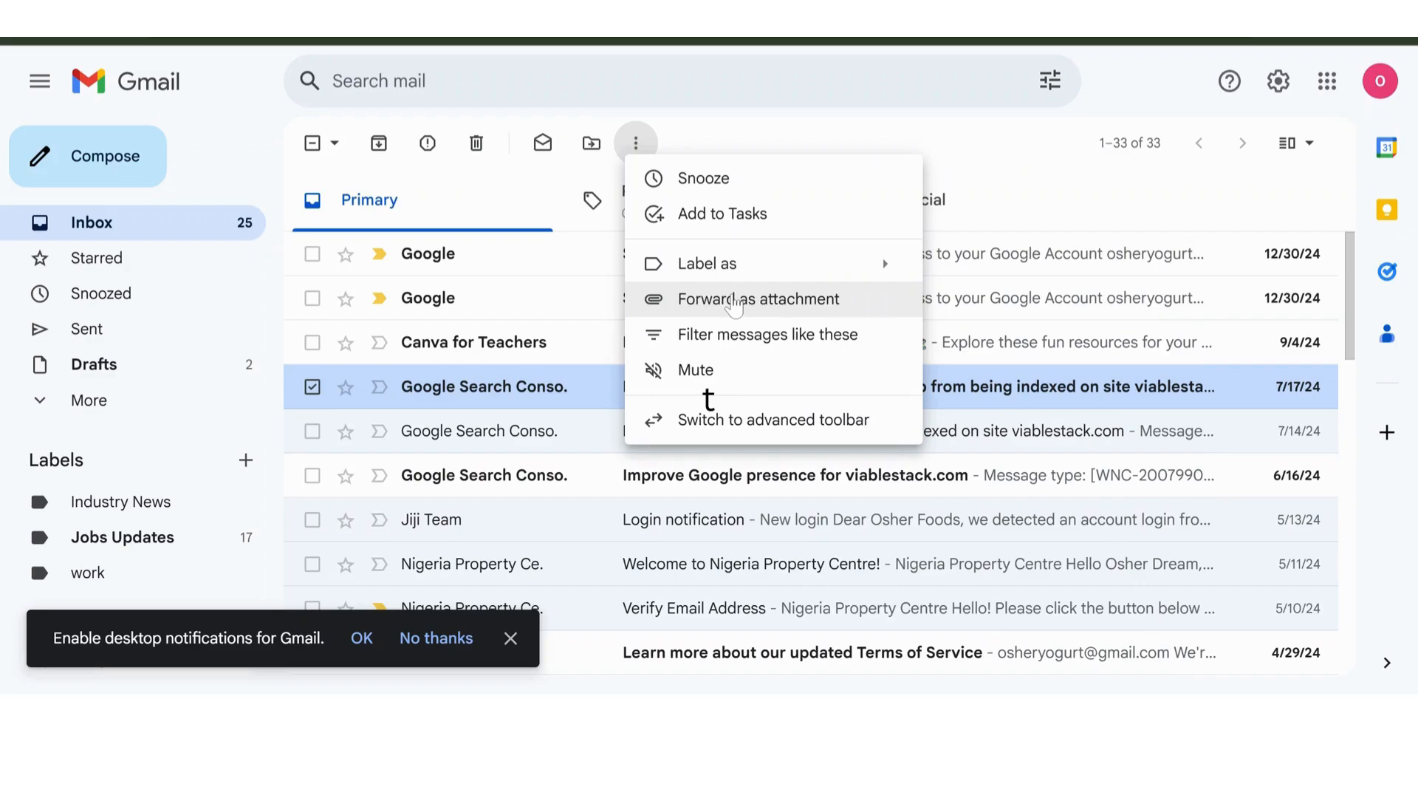
pyautogui.click(734, 305)
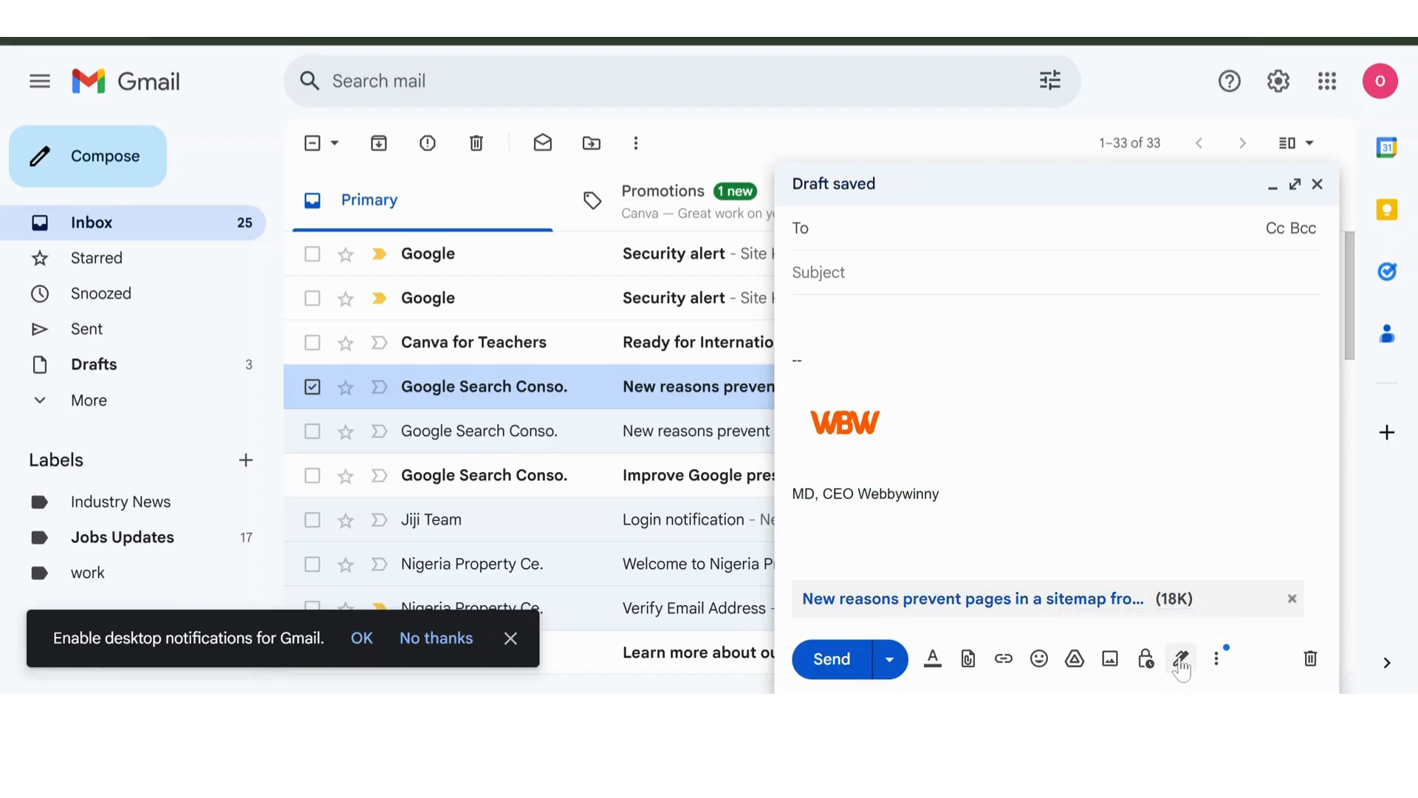
# Step: Open the confidential mode settings for the draft and set the expiration to 1 month
pyautogui.click(1145, 659)
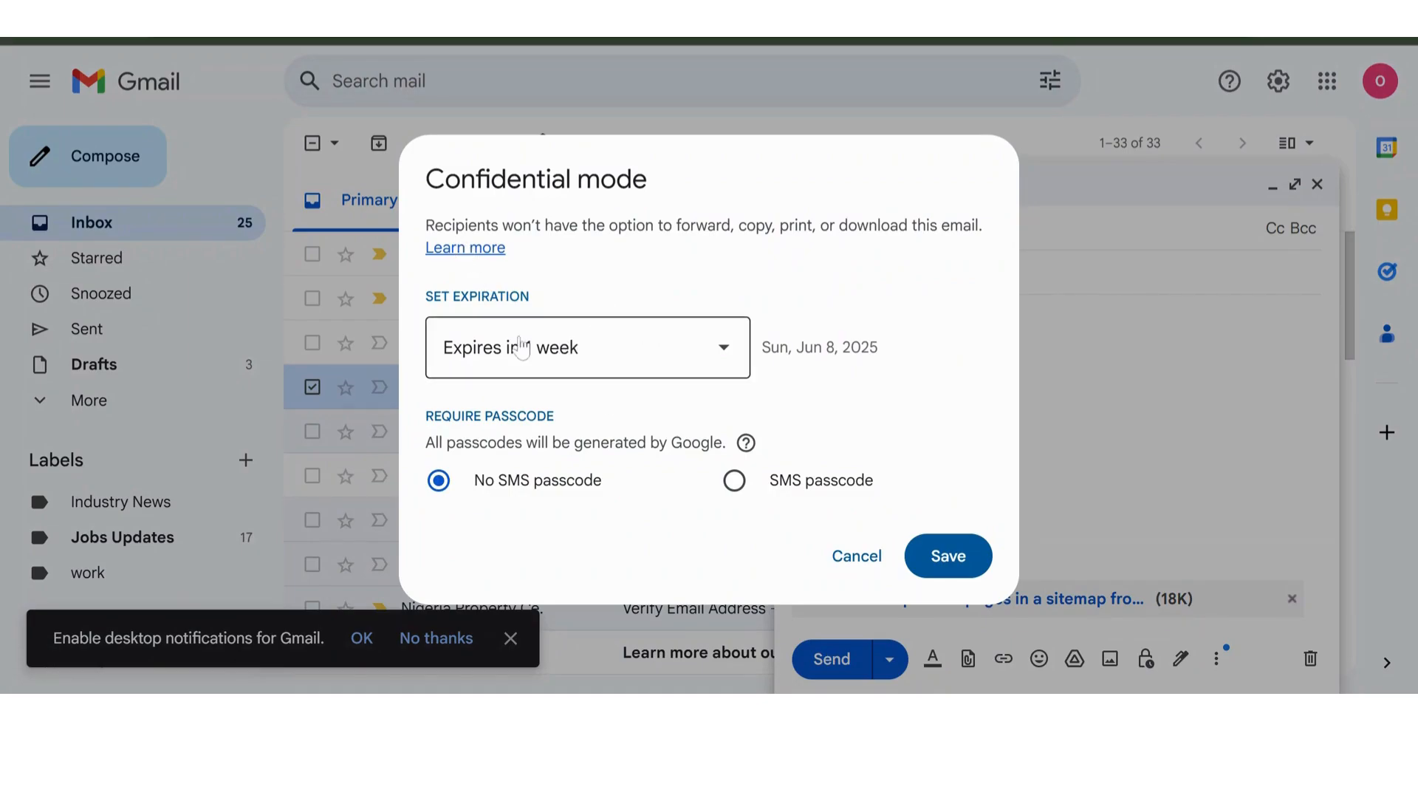
pyautogui.click(725, 362)
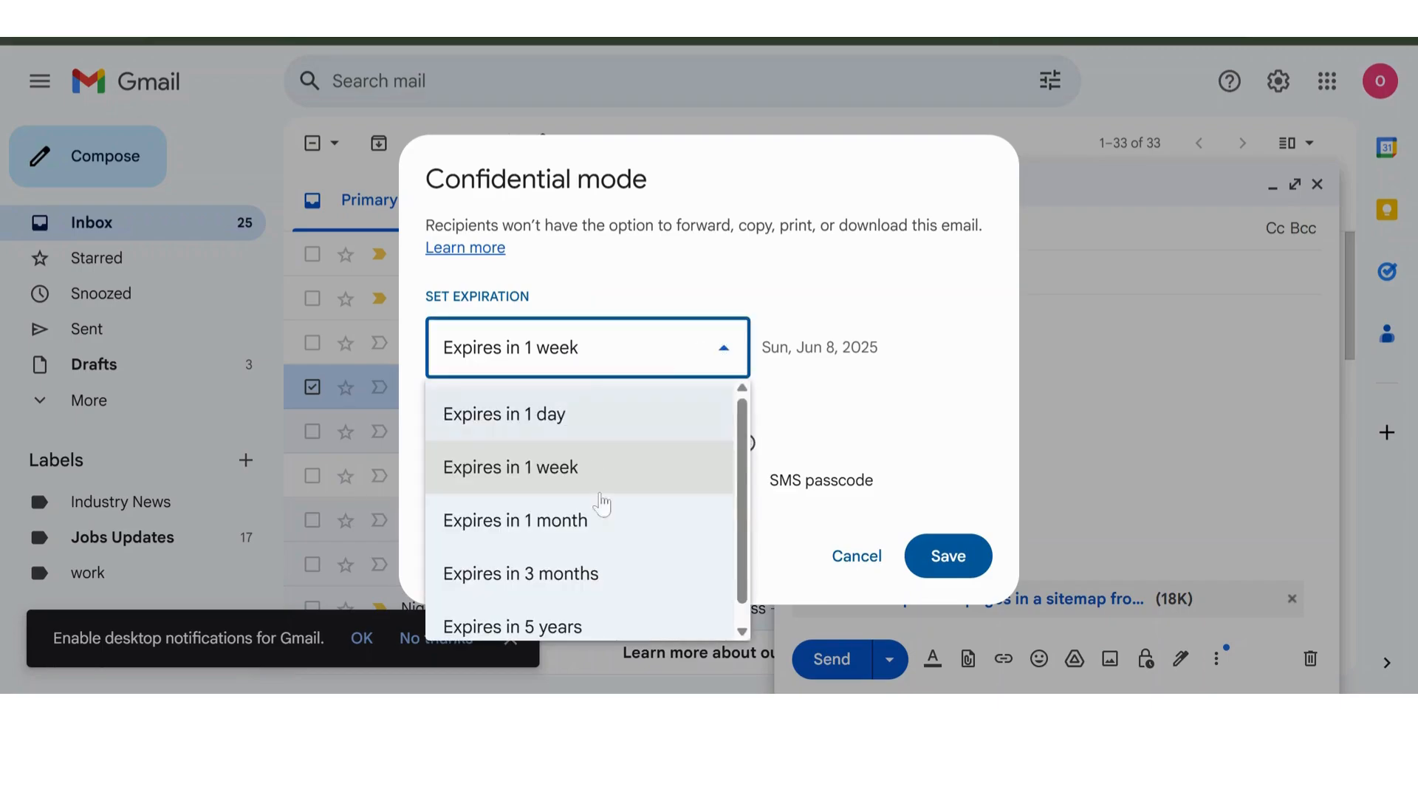
pyautogui.scroll(-1, 597, 575)
pyautogui.click(583, 501)
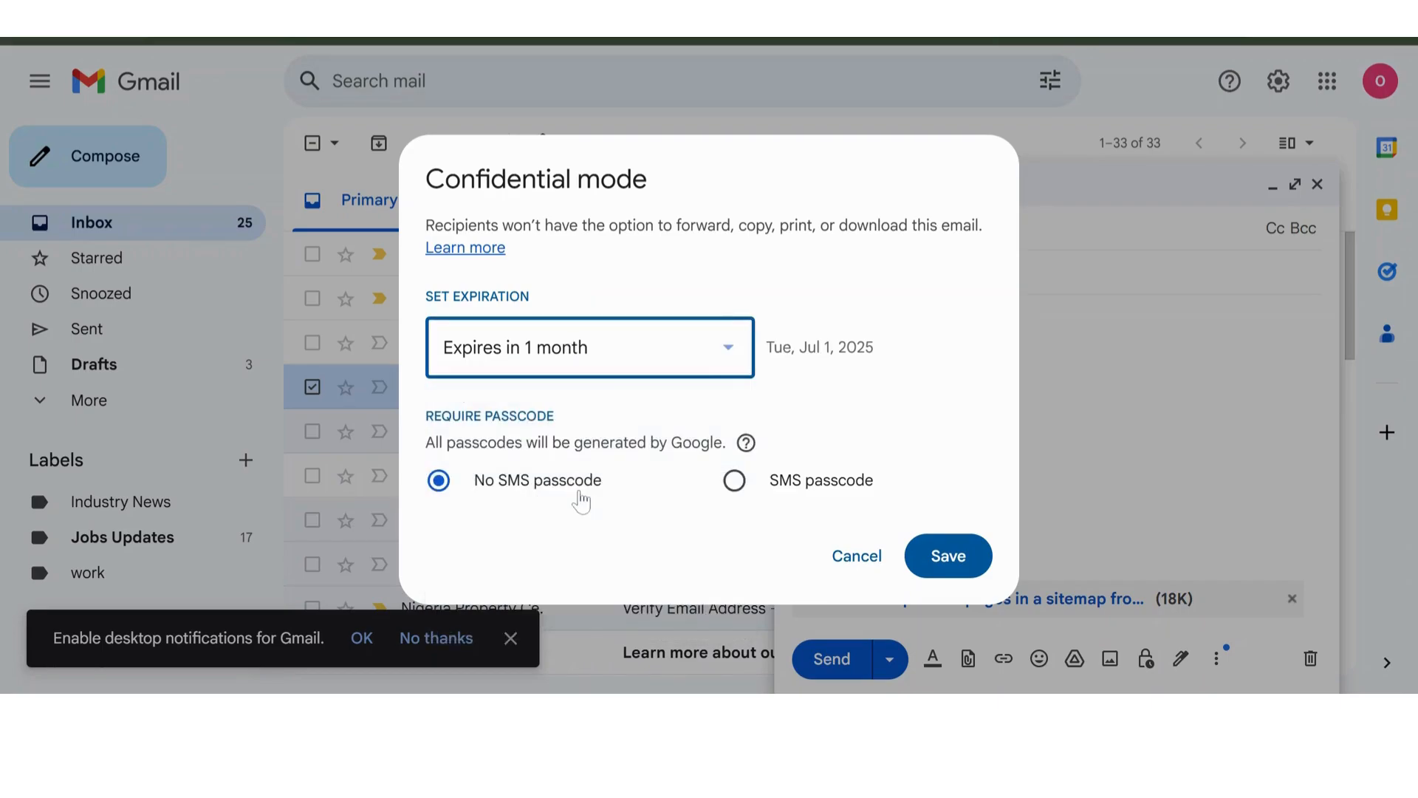
# Step: Save confidential mode with a 1-week expiration and no SMS passcode, and discard the draft
pyautogui.click(728, 362)
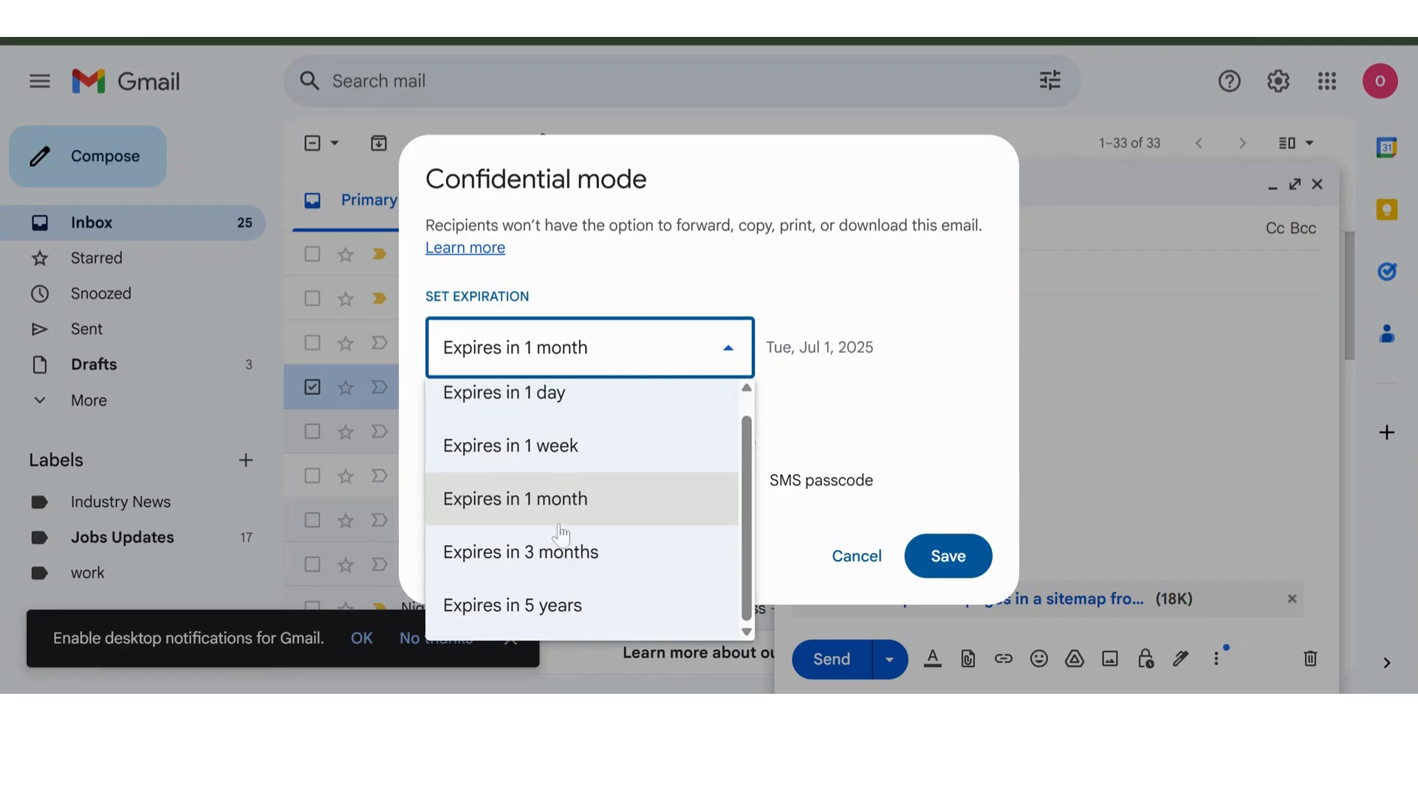
pyautogui.scroll(1, 578, 630)
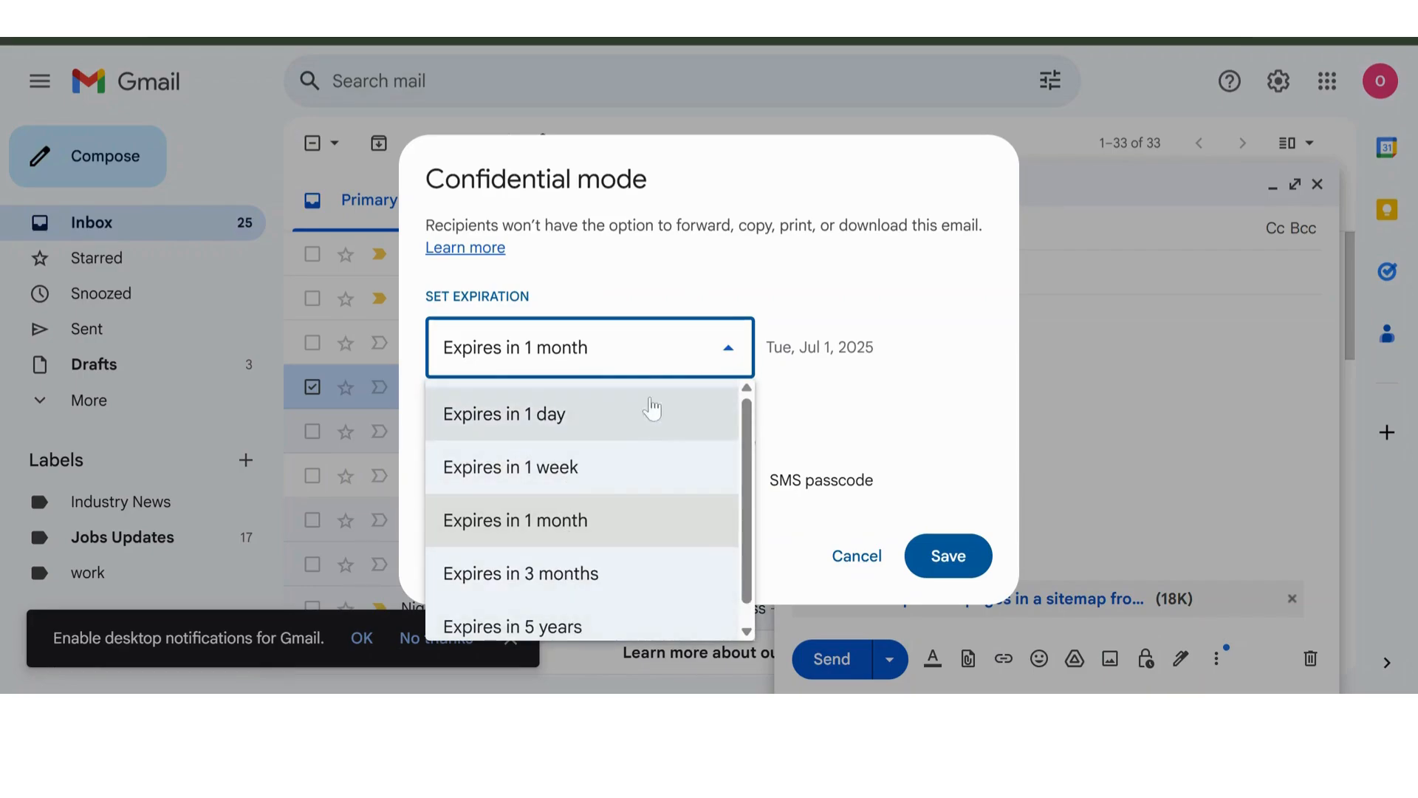
pyautogui.click(640, 486)
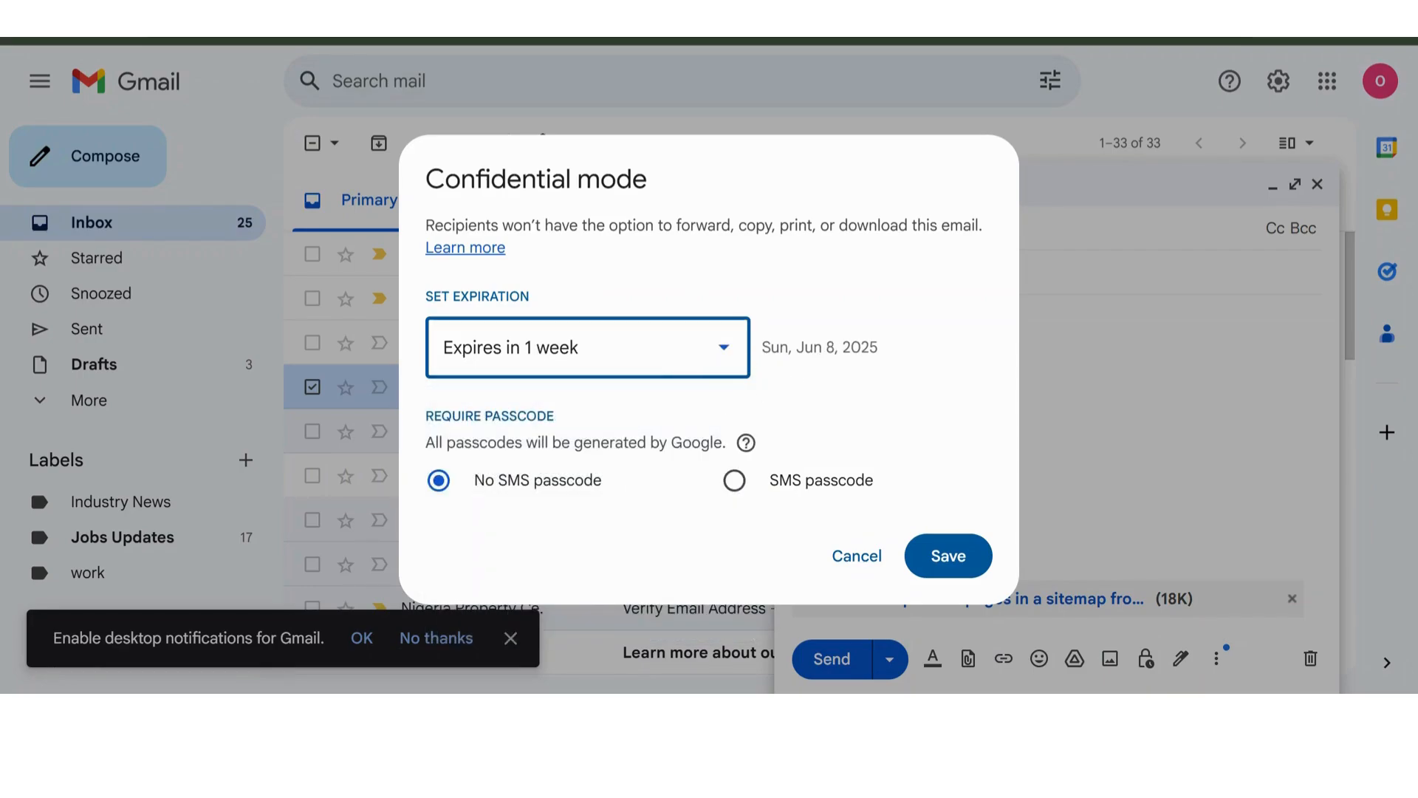
pyautogui.click(937, 558)
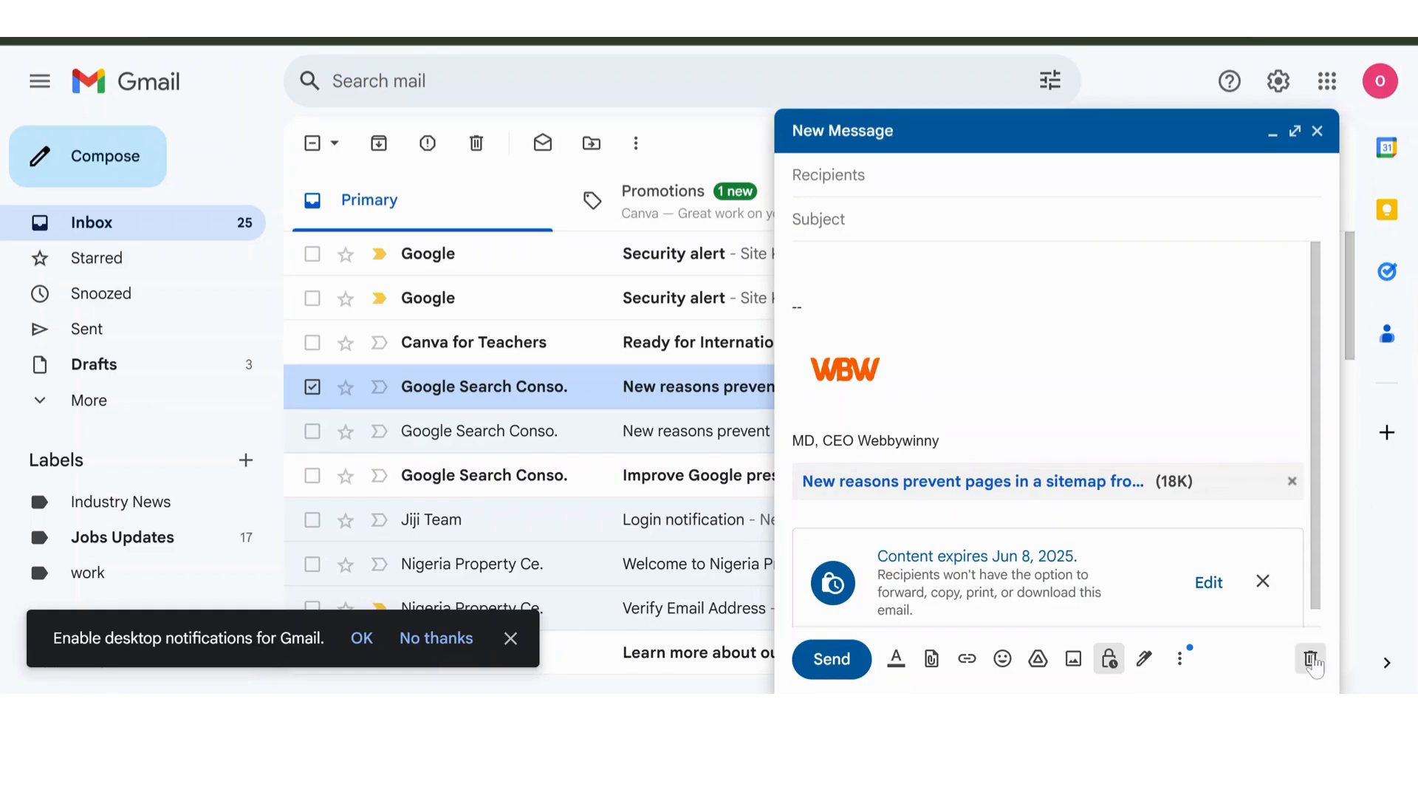
pyautogui.click(1311, 658)
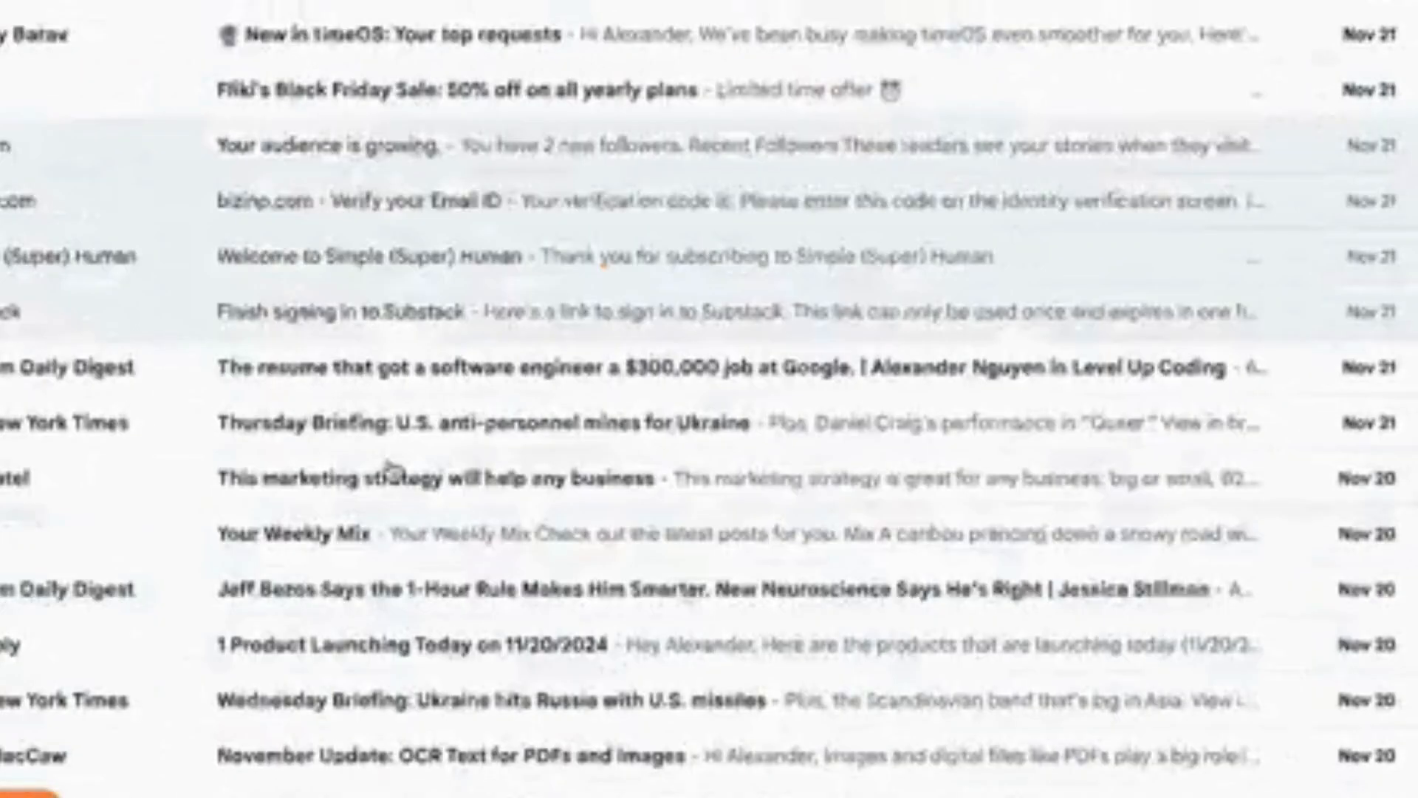
pyautogui.scroll(10, 392, 470)
pyautogui.scroll(-15, 392, 471)
pyautogui.scroll(15, 391, 471)
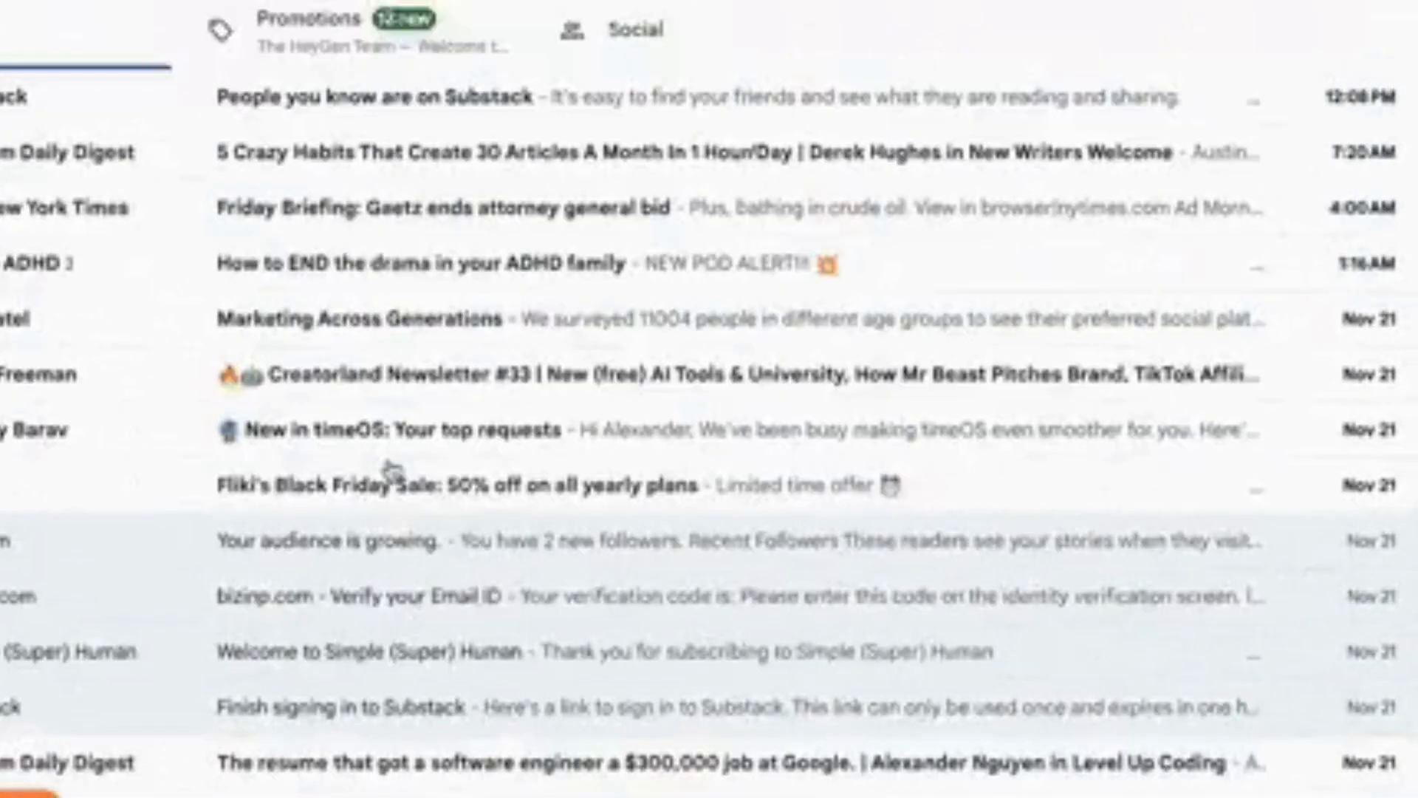
pyautogui.scroll(-15, 386, 468)
pyautogui.scroll(15, 389, 468)
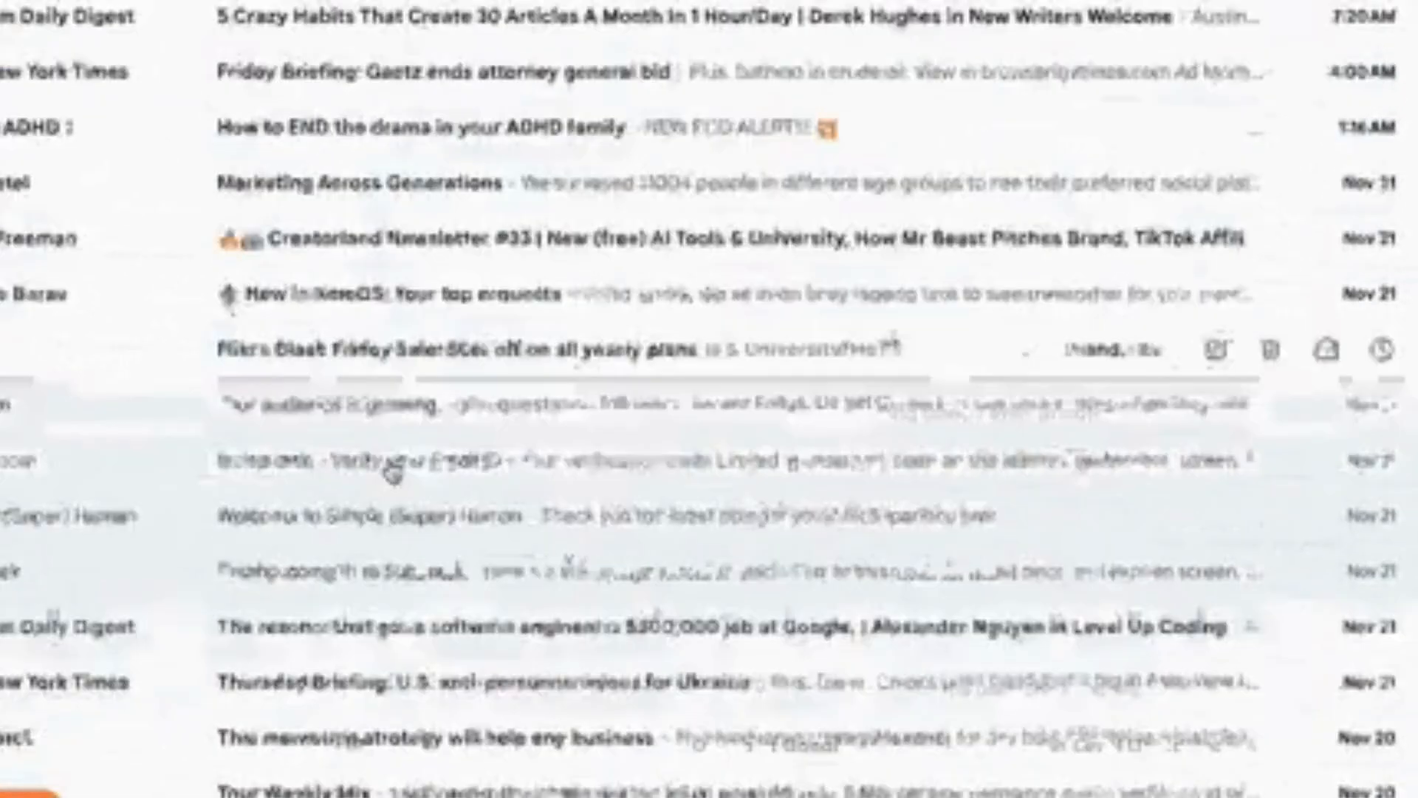
pyautogui.scroll(-15, 389, 468)
pyautogui.scroll(8, 392, 463)
pyautogui.scroll(-5, 393, 465)
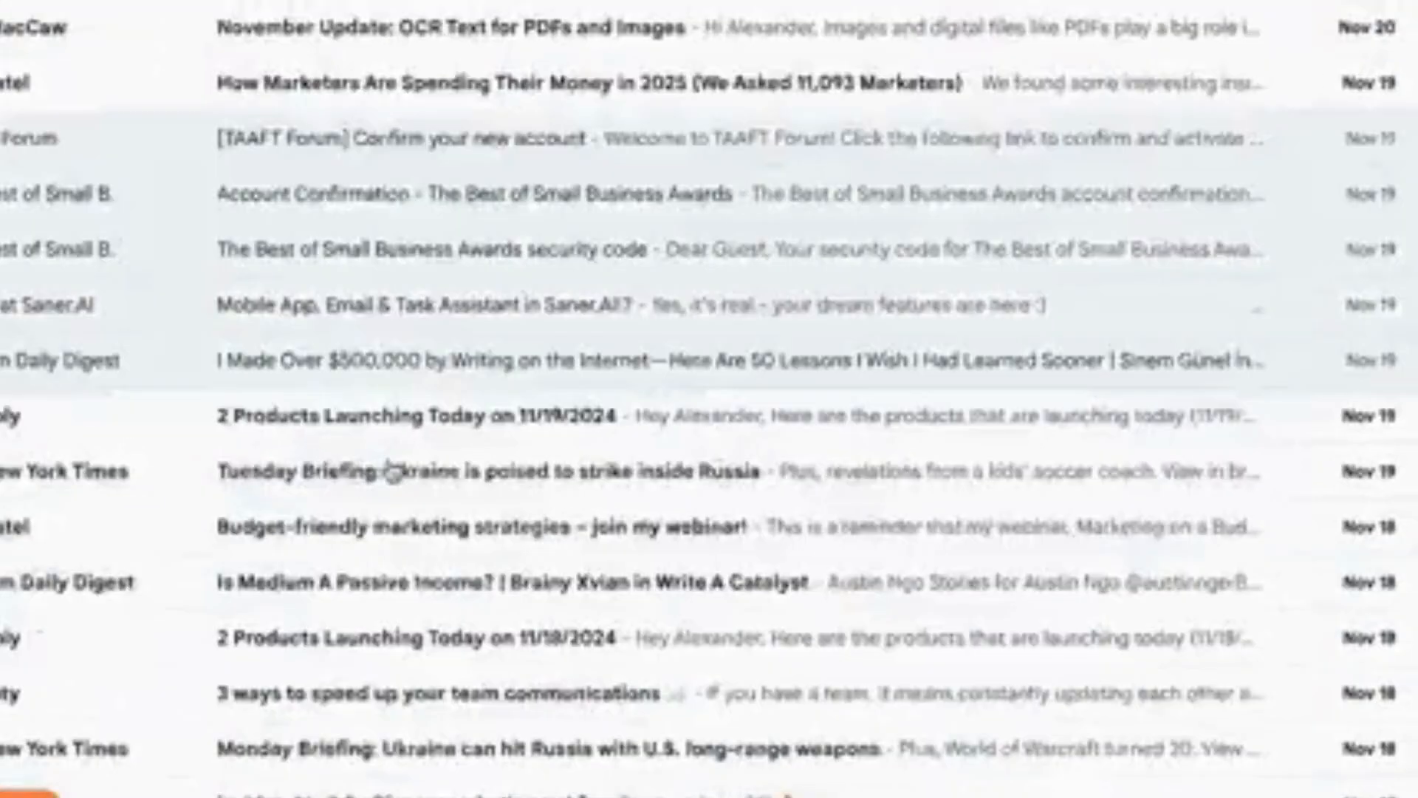
pyautogui.scroll(12, 389, 467)
pyautogui.scroll(-15, 391, 466)
pyautogui.scroll(13, 392, 465)
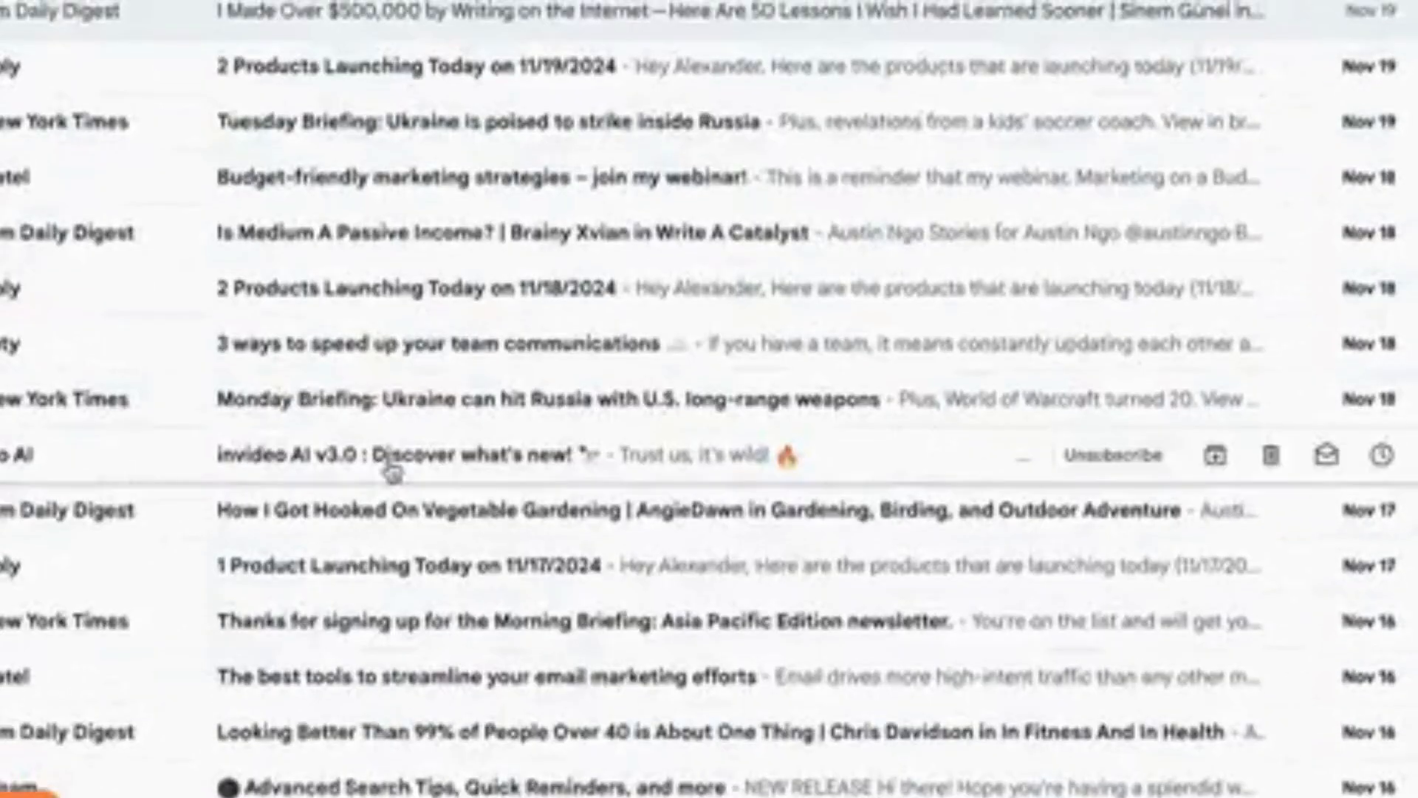
pyautogui.scroll(10, 391, 470)
pyautogui.scroll(-15, 392, 470)
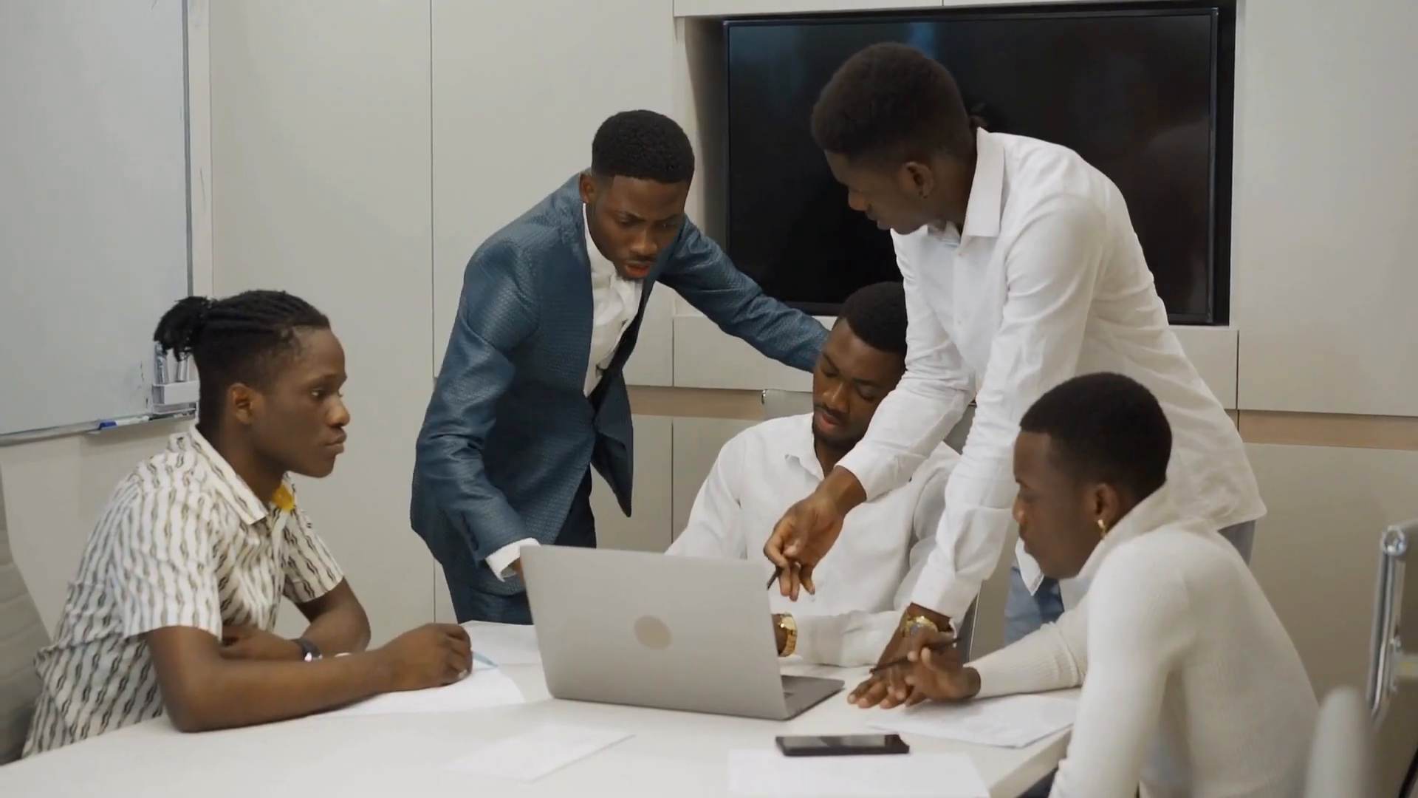